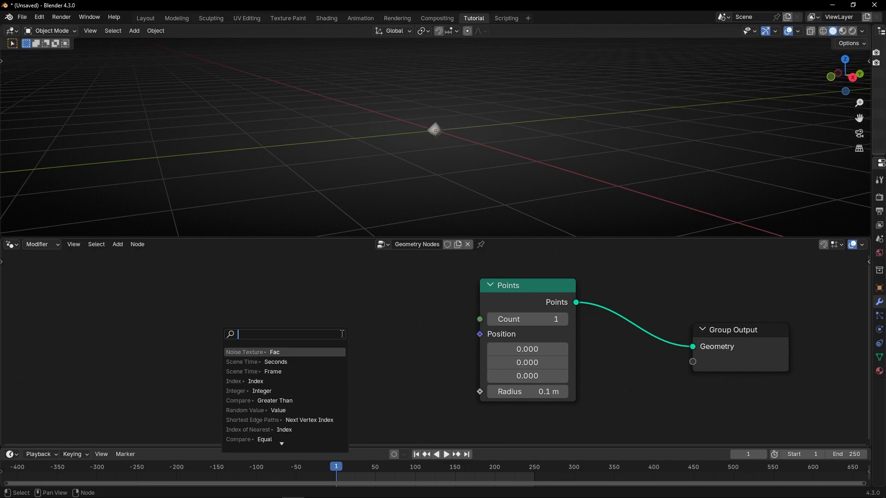
Step: Add a Noise Texture node beside the Points node and connect its Color output to the Points Position input
{"action": "type", "text": "noise"}
{"action": "key", "text": "Return"}
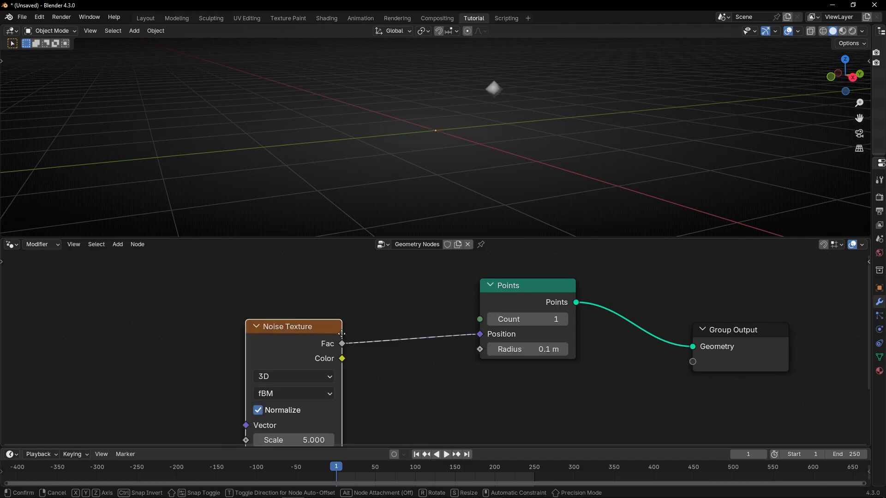
{"action": "left_click", "coordinate": [369, 313]}
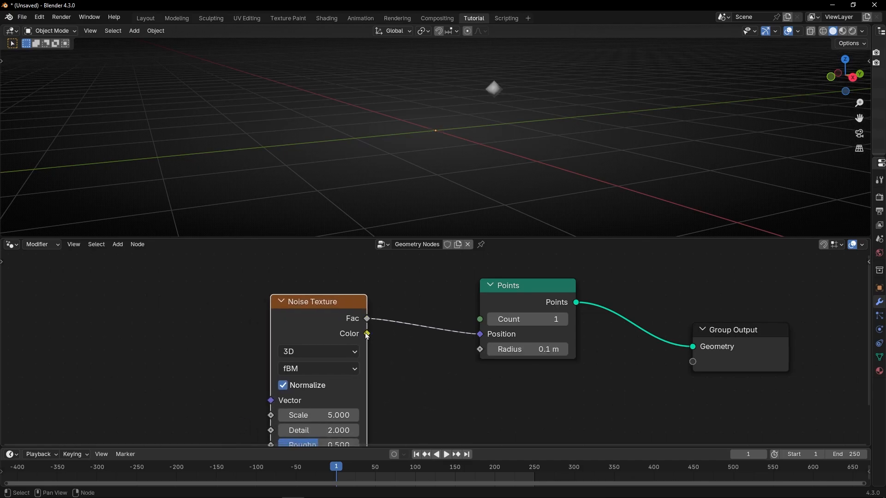
{"action": "left_click_drag", "start_coordinate": [367, 334], "coordinate": [395, 312]}
{"action": "left_click_drag", "start_coordinate": [419, 365], "coordinate": [477, 342]}
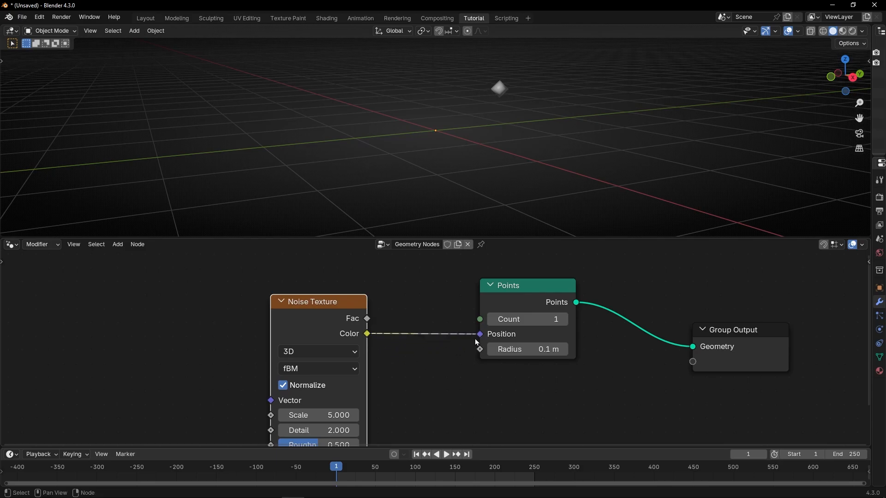
{"action": "middle_click_drag", "start_coordinate": [421, 370], "coordinate": [454, 346]}
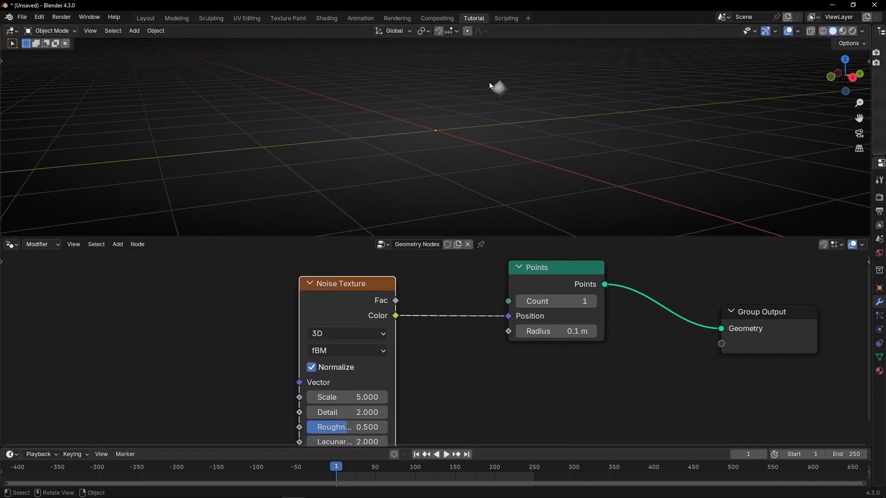
Step: Switch the Noise Texture to 4D and raise its W value to 5.180 to move the point
{"action": "scroll", "coordinate": [302, 332], "scroll_direction": "up", "scroll_amount": 2}
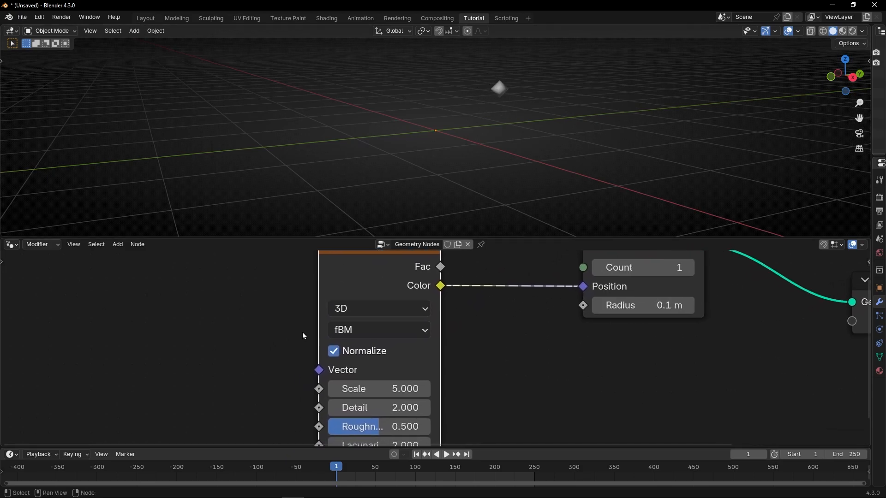
{"action": "left_click", "coordinate": [352, 309]}
{"action": "left_click", "coordinate": [356, 407]}
{"action": "scroll", "coordinate": [369, 397], "scroll_direction": "down", "scroll_amount": 1}
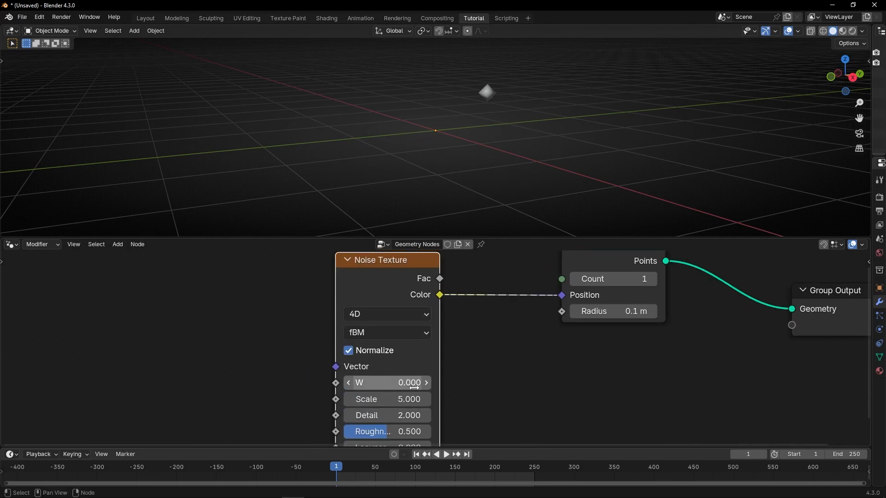
{"action": "left_click_drag", "start_coordinate": [388, 380], "coordinate": [412, 381]}
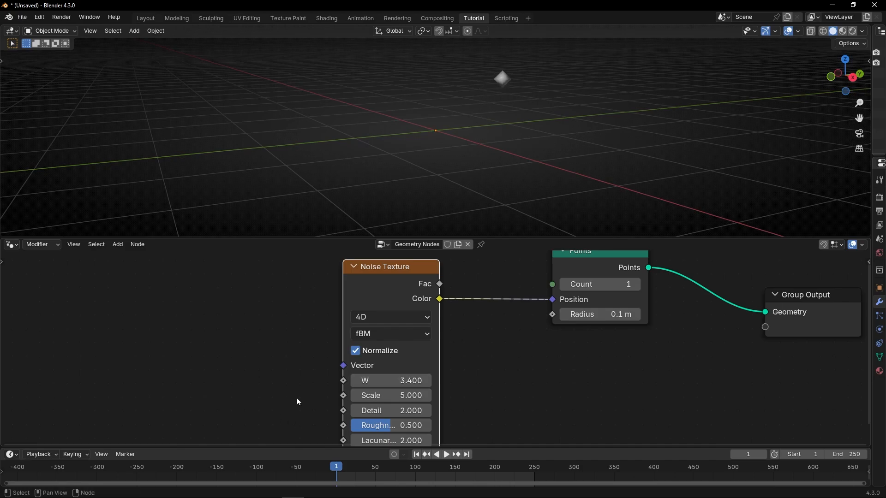
{"action": "mouse_move", "coordinate": [297, 398]}
{"action": "middle_mouse_down"}
{"action": "mouse_move", "coordinate": [330, 387]}
{"action": "mouse_move", "coordinate": [306, 373]}
{"action": "mouse_move", "coordinate": [282, 389]}
{"action": "middle_mouse_up"}
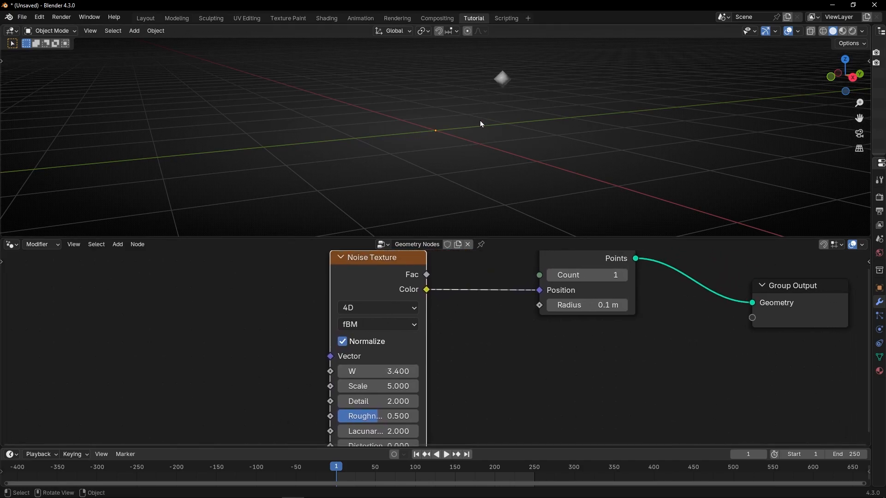
{"action": "mouse_move", "coordinate": [480, 121]}
{"action": "middle_mouse_down"}
{"action": "mouse_move", "coordinate": [480, 146]}
{"action": "mouse_move", "coordinate": [490, 112]}
{"action": "middle_mouse_up"}
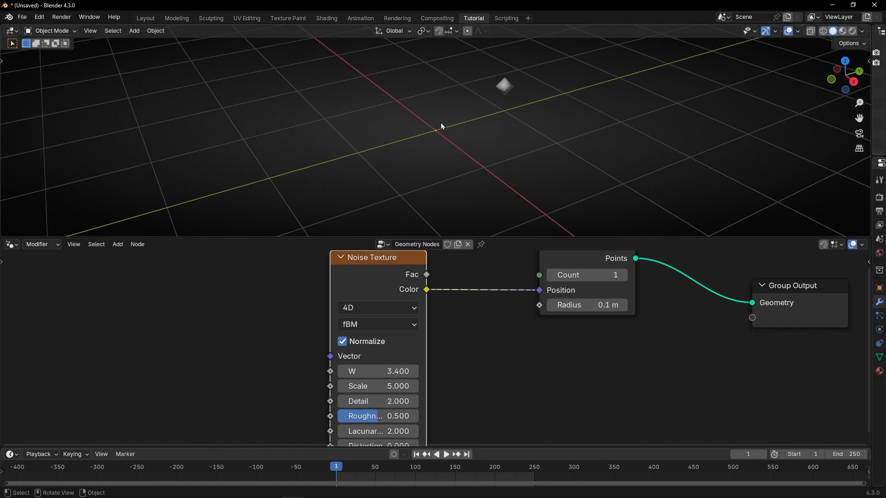
{"action": "left_click_drag", "start_coordinate": [365, 366], "coordinate": [383, 366]}
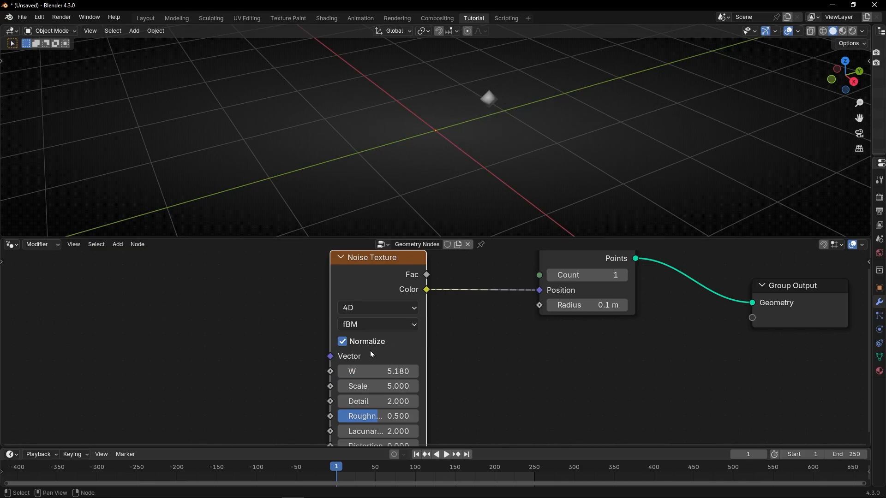
Step: Disable Normalize on the Noise Texture and raise its W value to 10.110
{"action": "left_click", "coordinate": [344, 343]}
{"action": "middle_click_drag", "start_coordinate": [411, 165], "coordinate": [397, 127]}
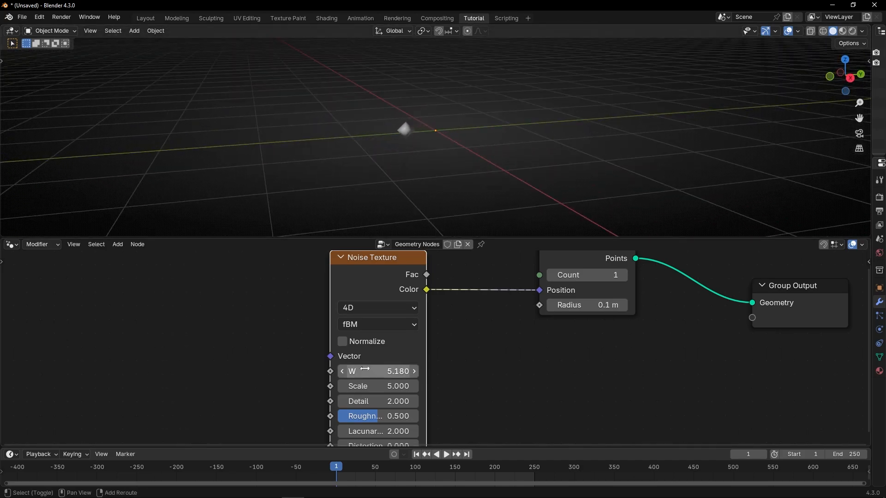
{"action": "left_click_drag", "start_coordinate": [364, 370], "coordinate": [390, 370]}
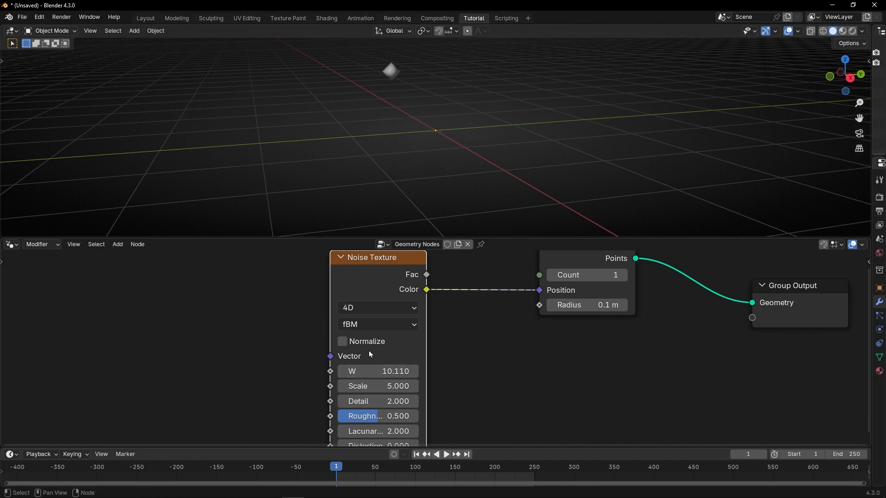
Step: Add a Scene Time node with Seconds driving the Noise Texture's W, and play back the animation
{"action": "scroll", "coordinate": [389, 375], "scroll_direction": "down", "scroll_amount": 1}
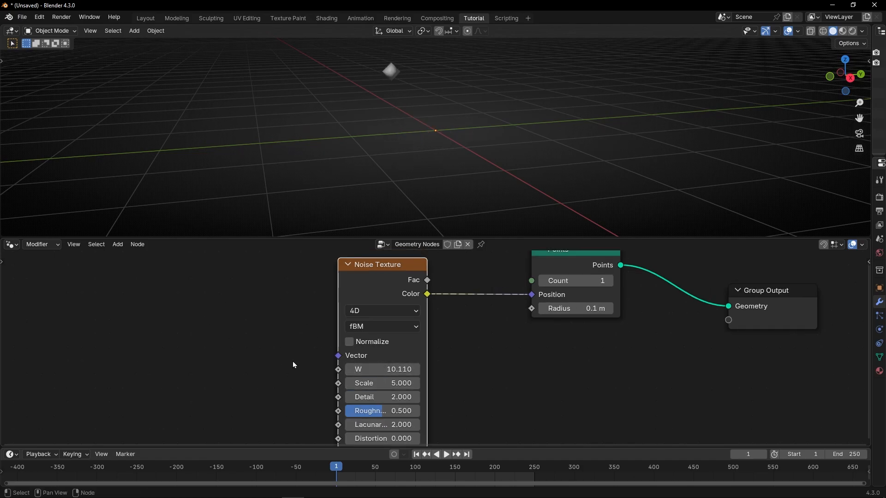
{"action": "middle_click_drag", "start_coordinate": [316, 367], "coordinate": [361, 357]}
{"action": "left_click_drag", "start_coordinate": [383, 360], "coordinate": [266, 357]}
{"action": "type", "text": "sce"}
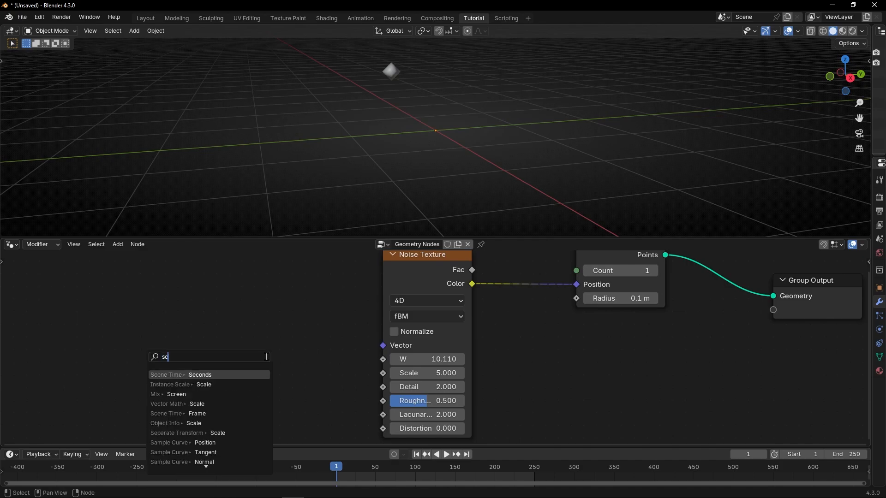
{"action": "left_click", "coordinate": [194, 375]}
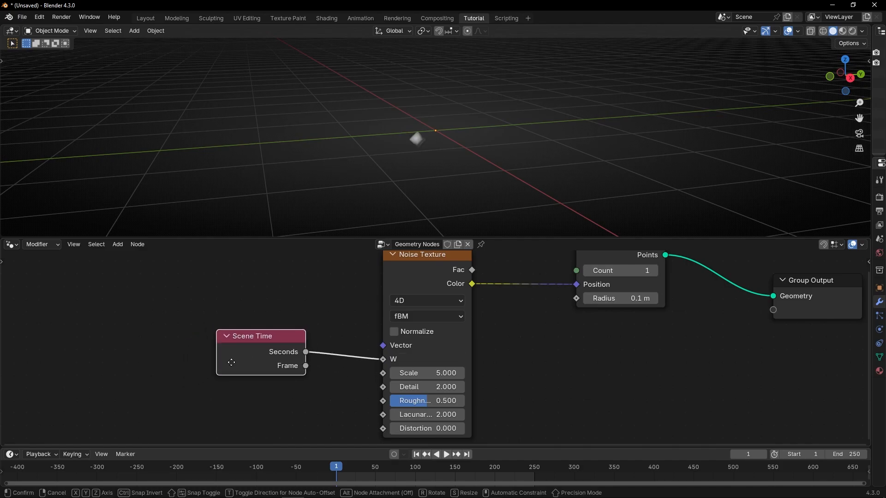
{"action": "left_click", "coordinate": [305, 365]}
{"action": "key", "text": "space"}
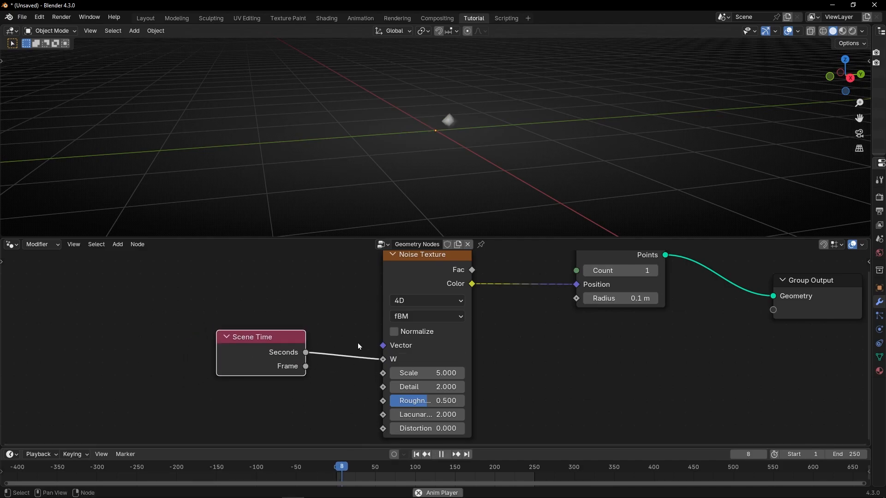
{"action": "middle_click_drag", "start_coordinate": [459, 185], "coordinate": [467, 160]}
{"action": "key", "text": "space"}
Step: Insert a Math node set to Multiply between the Scene Time Seconds output and the Noise Texture's W input
{"action": "left_click_drag", "start_coordinate": [273, 349], "coordinate": [204, 353]}
{"action": "key", "text": "shift+a"}
{"action": "type", "text": "math"}
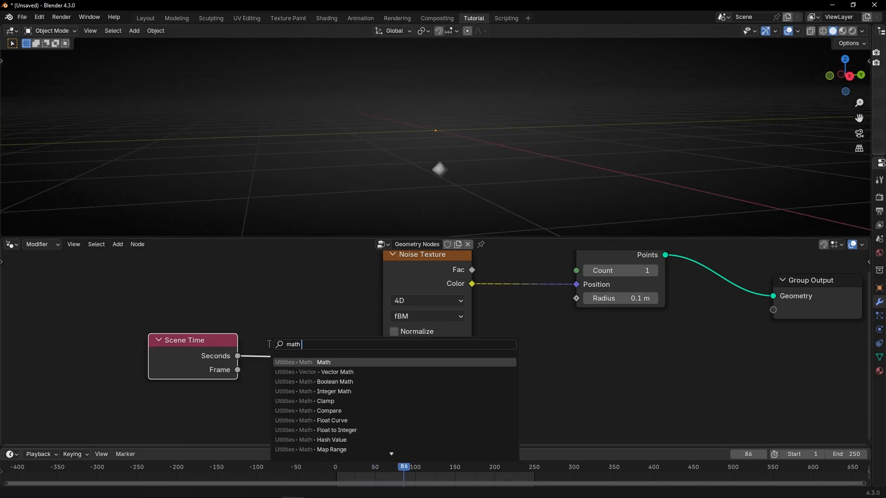
{"action": "key", "text": "Return"}
{"action": "left_click", "coordinate": [258, 306]}
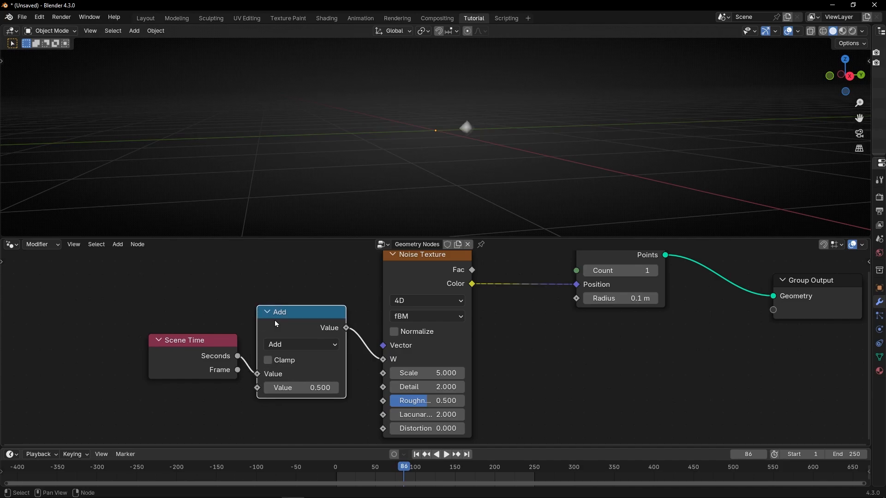
{"action": "left_click", "coordinate": [305, 349]}
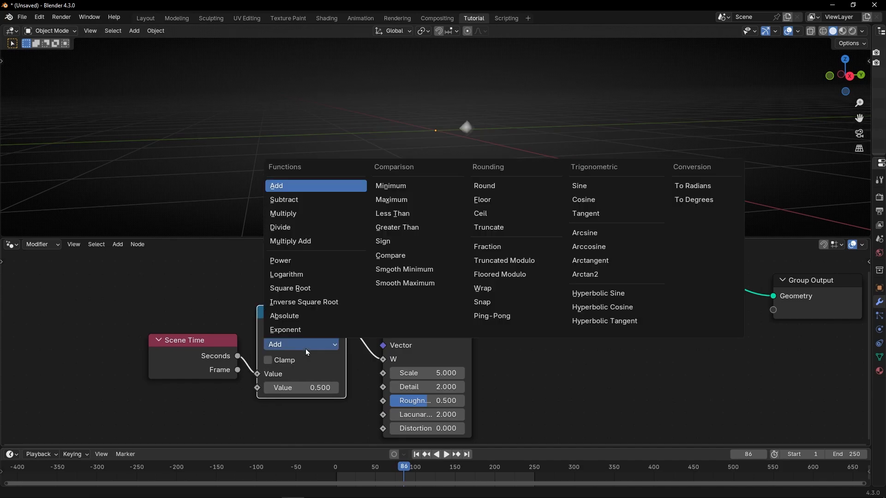
{"action": "left_click", "coordinate": [306, 215]}
Step: Set the Noise Texture's Scale to 0.500 and the Multiply value to 1.700, checking the motion in playback
{"action": "key", "text": "space"}
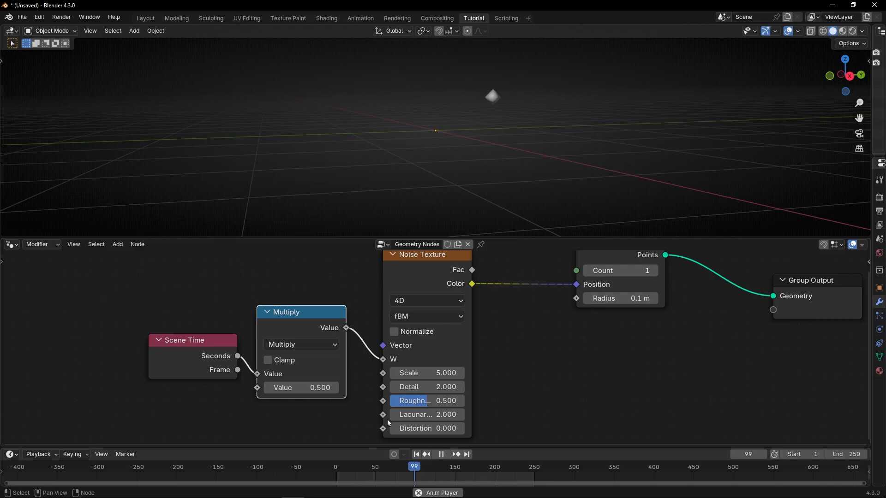
{"action": "key", "text": "space"}
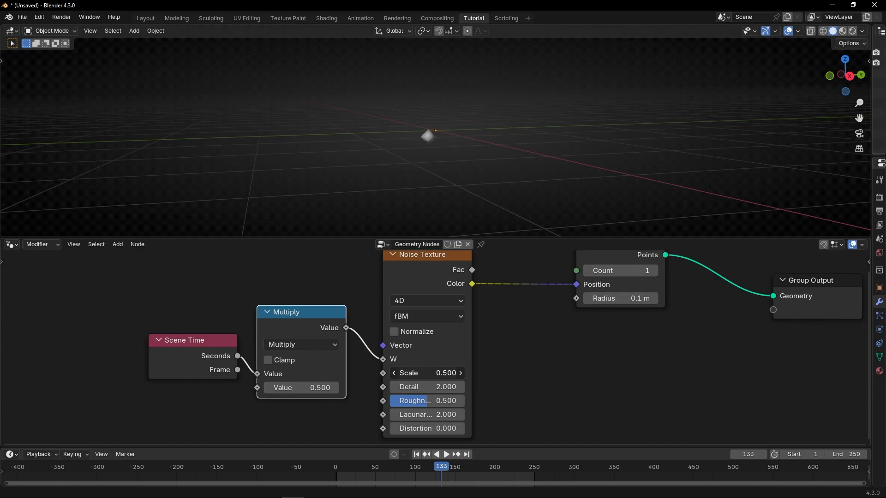
{"action": "key", "text": "space"}
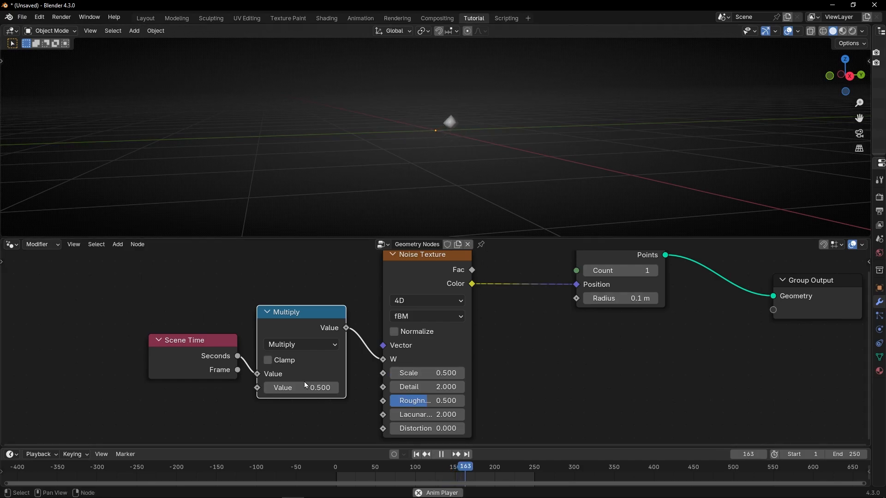
{"action": "mouse_move", "coordinate": [306, 386]}
{"action": "left_mouse_down"}
{"action": "mouse_move", "coordinate": [365, 386]}
{"action": "mouse_move", "coordinate": [295, 387]}
{"action": "left_mouse_up"}
{"action": "middle_click_drag", "start_coordinate": [461, 171], "coordinate": [447, 159]}
{"action": "key", "text": "space"}
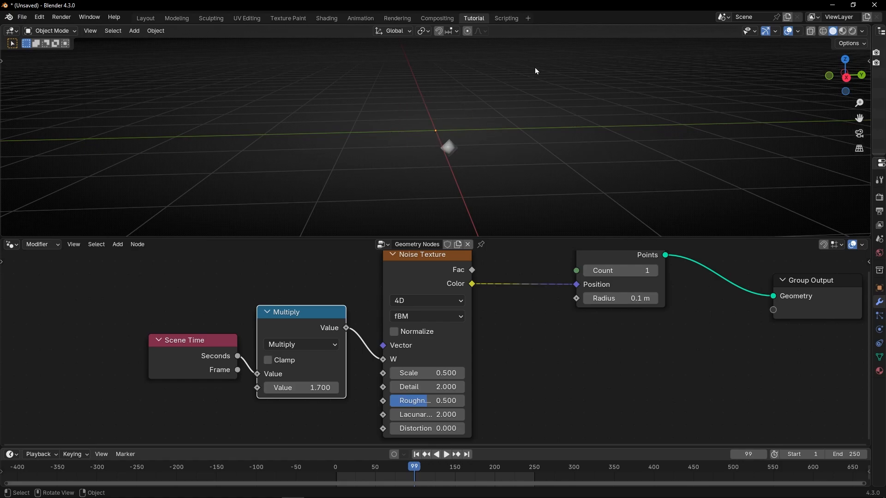
Step: Move the Scene Time, Multiply and Noise Texture nodes together away from the Points node to make room
{"action": "scroll", "coordinate": [477, 323], "scroll_direction": "down", "scroll_amount": 3}
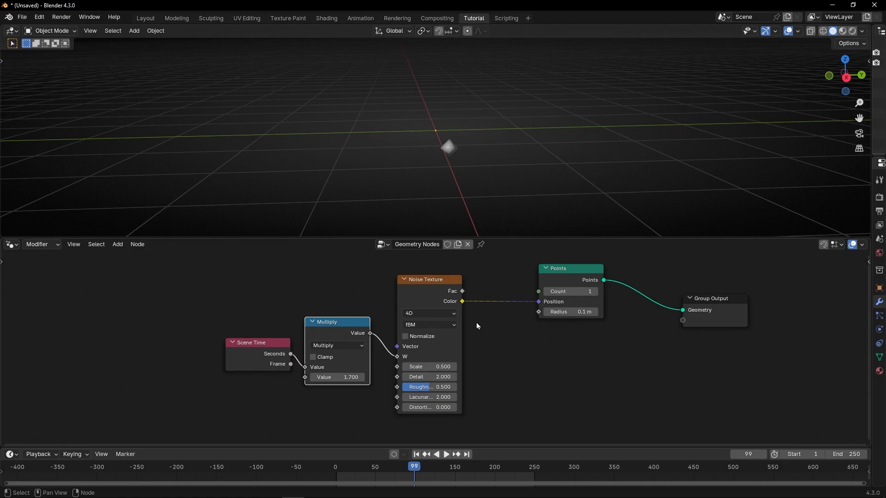
{"action": "key", "text": "b"}
{"action": "left_click_drag", "start_coordinate": [134, 281], "coordinate": [378, 414]}
{"action": "key", "text": "g"}
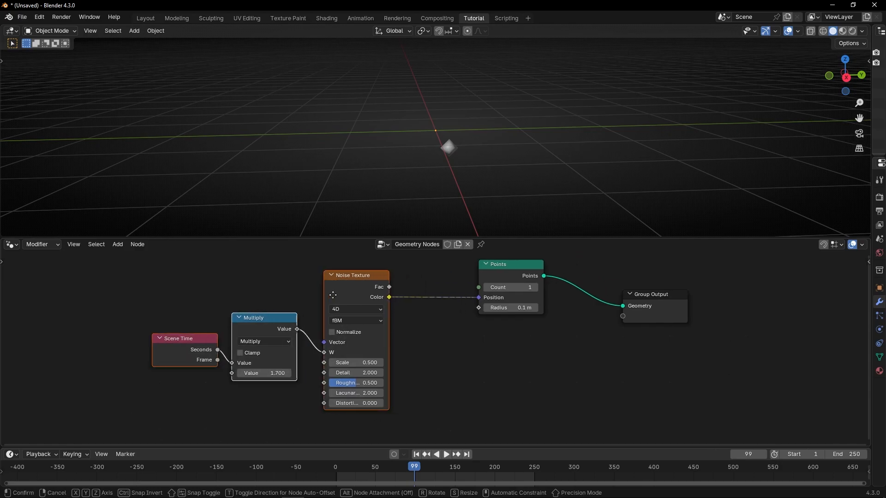
{"action": "left_click", "coordinate": [403, 333]}
Step: Insert a Vector Math node set to Scale between the Noise Texture's Color output and the Points Position input
{"action": "key", "text": "shift+a"}
{"action": "type", "text": "vector"}
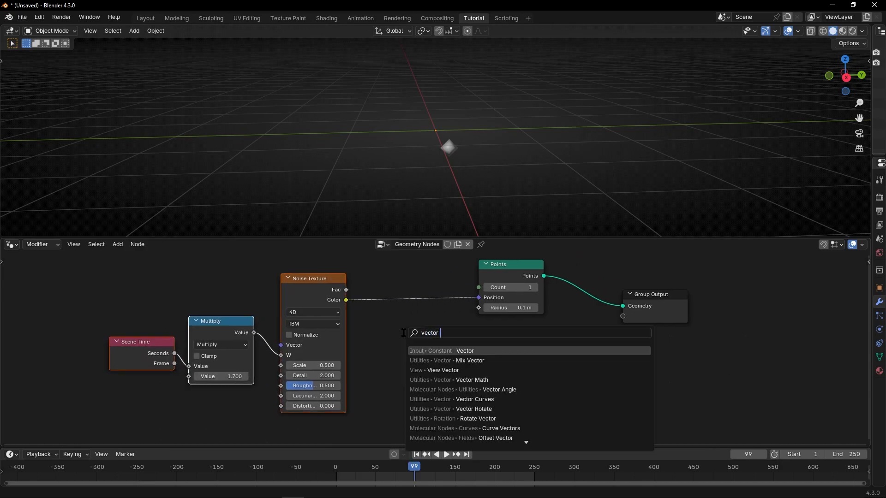
{"action": "type", "text": " math"}
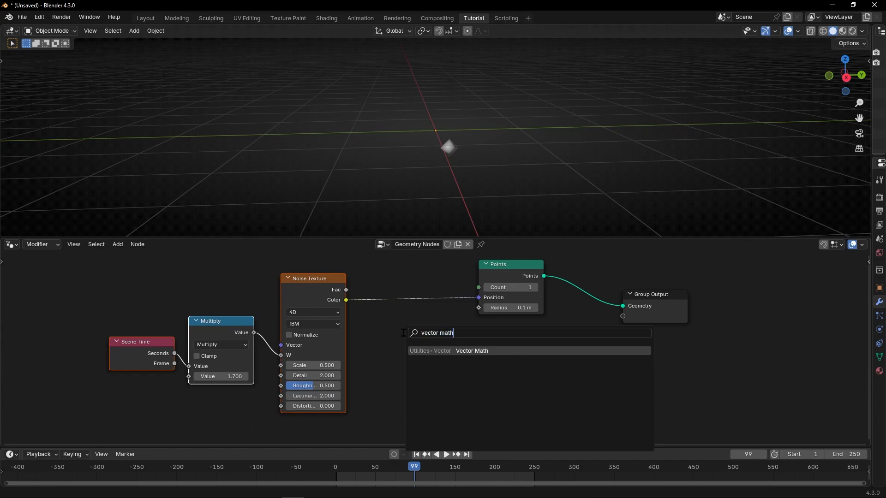
{"action": "key", "text": "Return"}
{"action": "left_click", "coordinate": [371, 277]}
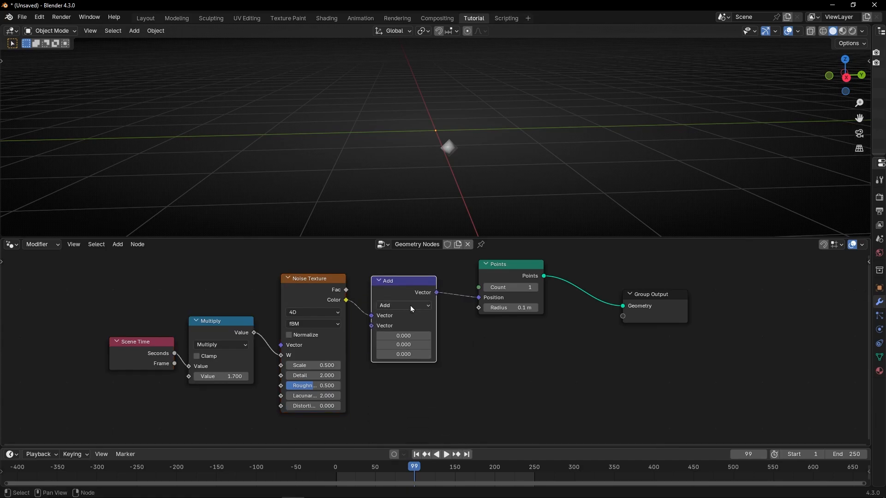
{"action": "left_click", "coordinate": [410, 306]}
{"action": "left_click", "coordinate": [397, 468]}
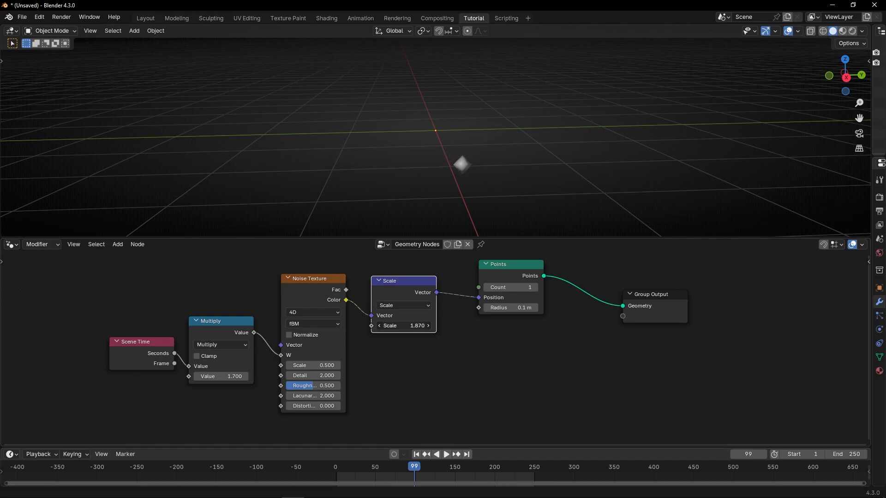
Step: Set the vector Scale node's factor to 2.000 and play back the animation
{"action": "left_click_drag", "start_coordinate": [401, 326], "coordinate": [402, 325]}
{"action": "left_click", "coordinate": [401, 326]}
{"action": "key", "text": "Return"}
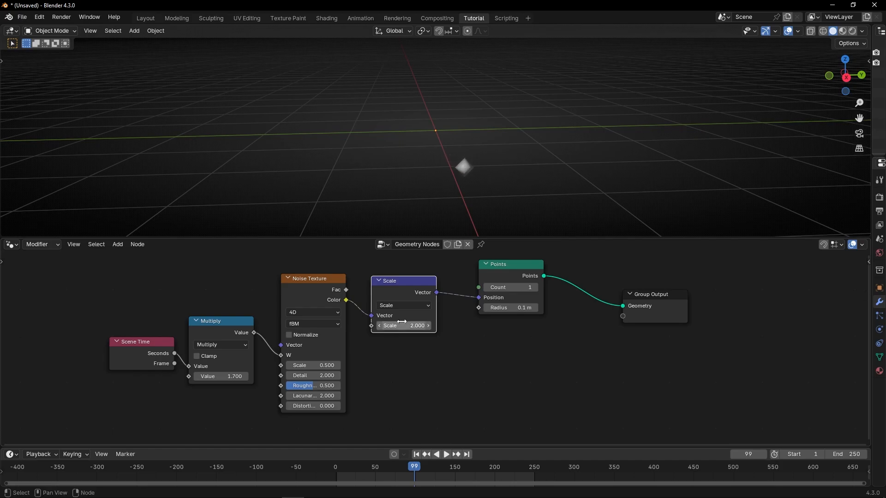
{"action": "key", "text": "space"}
{"action": "mouse_move", "coordinate": [483, 179]}
{"action": "middle_mouse_down"}
{"action": "mouse_move", "coordinate": [546, 176]}
{"action": "mouse_move", "coordinate": [478, 181]}
{"action": "middle_mouse_up"}
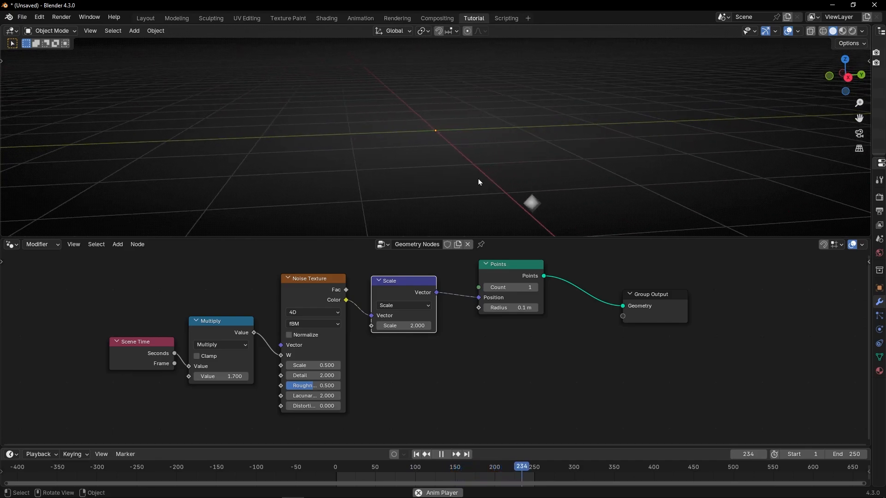
{"action": "key", "text": "space"}
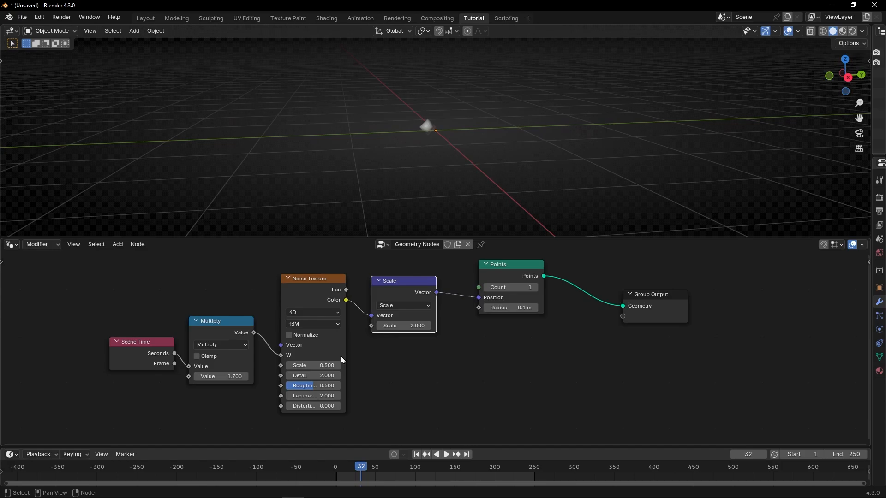
Step: Enclose the Scene Time, Multiply, Noise Texture and Scale nodes in a frame labelled "Animation"
{"action": "key", "text": "ctrl+space"}
{"action": "left_click_drag", "start_coordinate": [115, 172], "coordinate": [424, 329]}
{"action": "key", "text": "ctrl+j"}
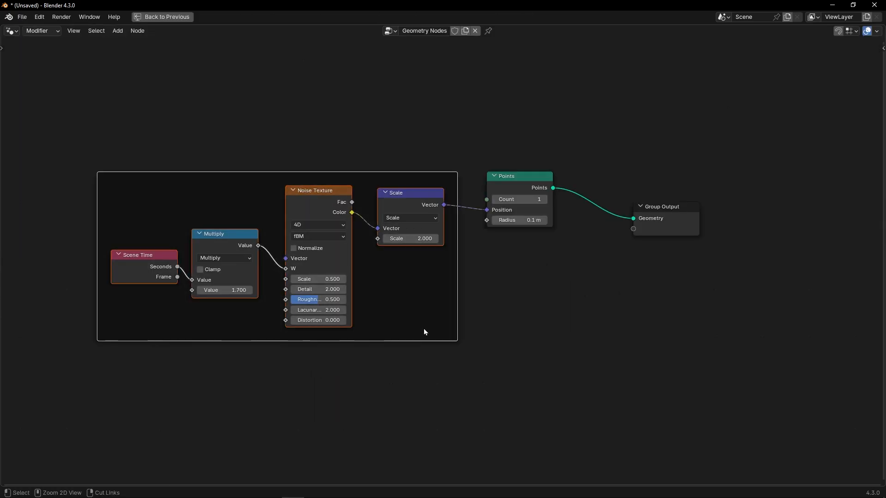
{"action": "key", "text": "F2"}
{"action": "type", "text": "Animation"}
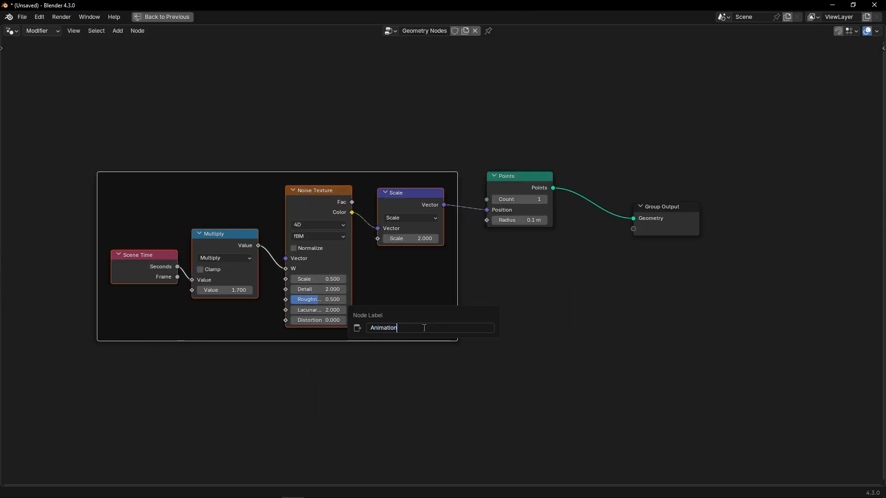
{"action": "key", "text": "Return"}
Step: Move the Group Output node farther from the Points node and restore the split viewport and node editor layout
{"action": "scroll", "coordinate": [536, 234], "scroll_direction": "down", "scroll_amount": 2}
{"action": "left_click_drag", "start_coordinate": [519, 240], "coordinate": [645, 221]}
{"action": "key", "text": "ctrl+space"}
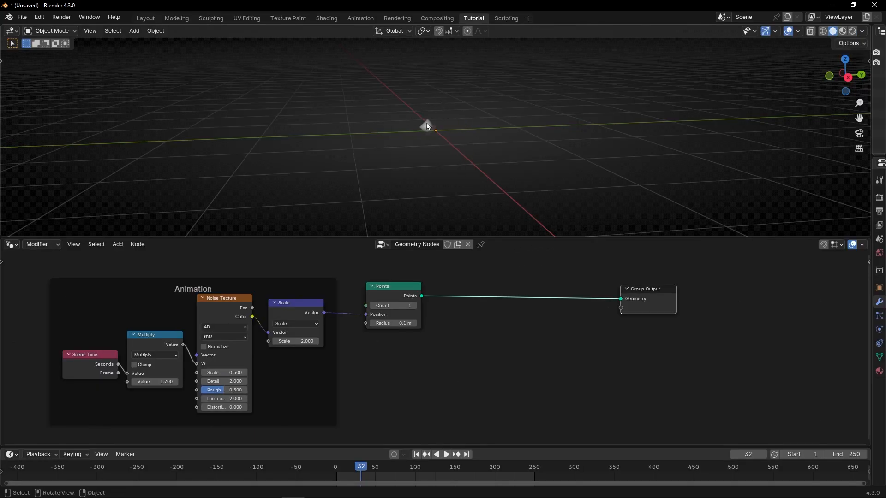
Step: Return to the first frame and add a Simulation zone above the link between the Points and Group Output nodes
{"action": "left_click", "coordinate": [419, 455]}
{"action": "middle_click_drag", "start_coordinate": [479, 313], "coordinate": [370, 346]}
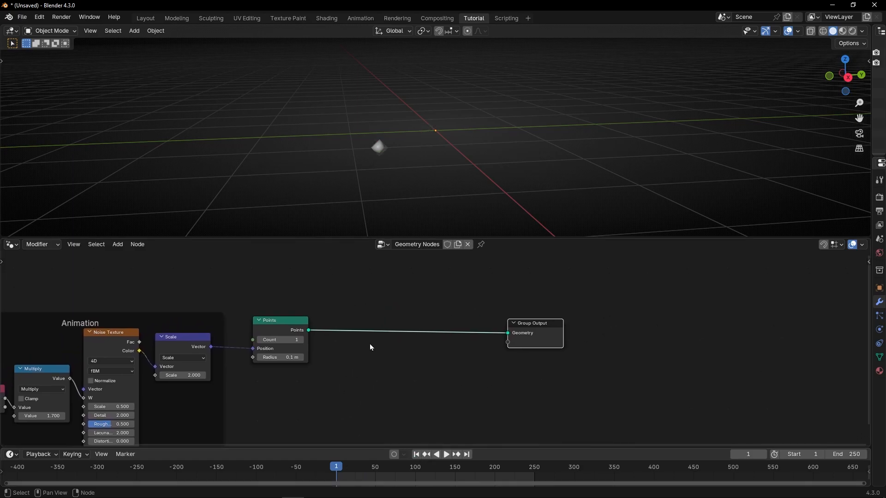
{"action": "key", "text": "shift+a"}
{"action": "type", "text": "simula"}
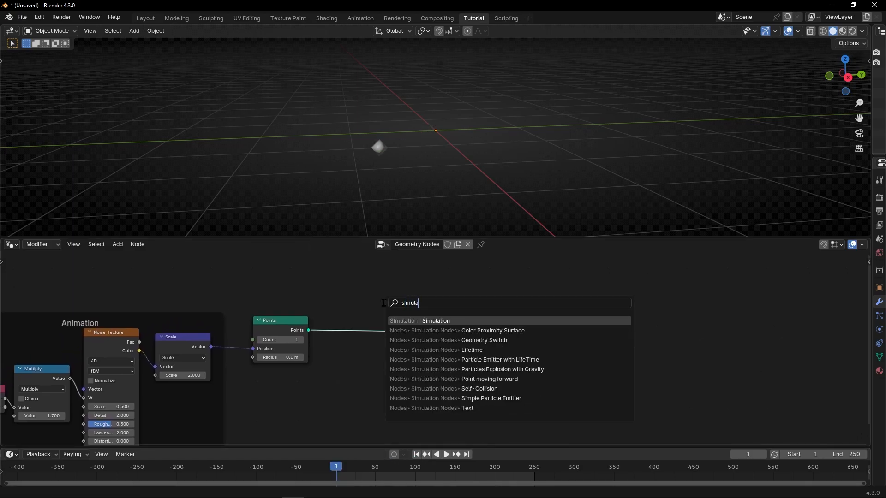
{"action": "key", "text": "Return"}
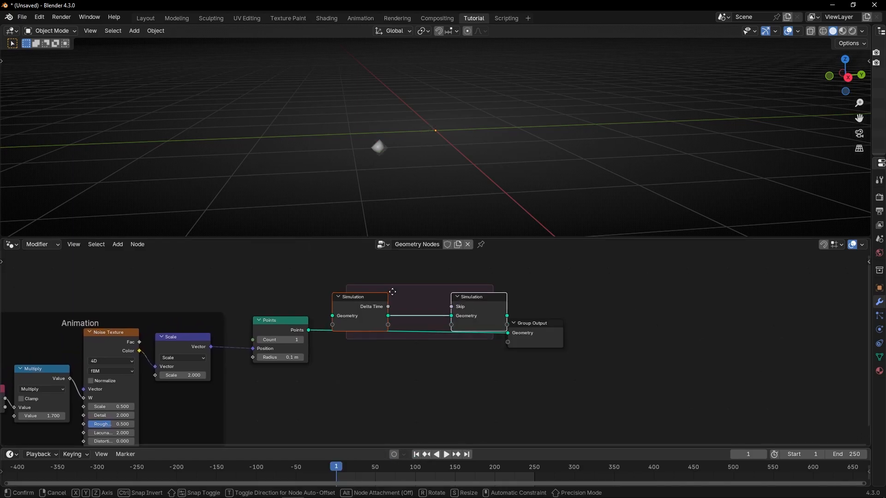
{"action": "left_click", "coordinate": [407, 272]}
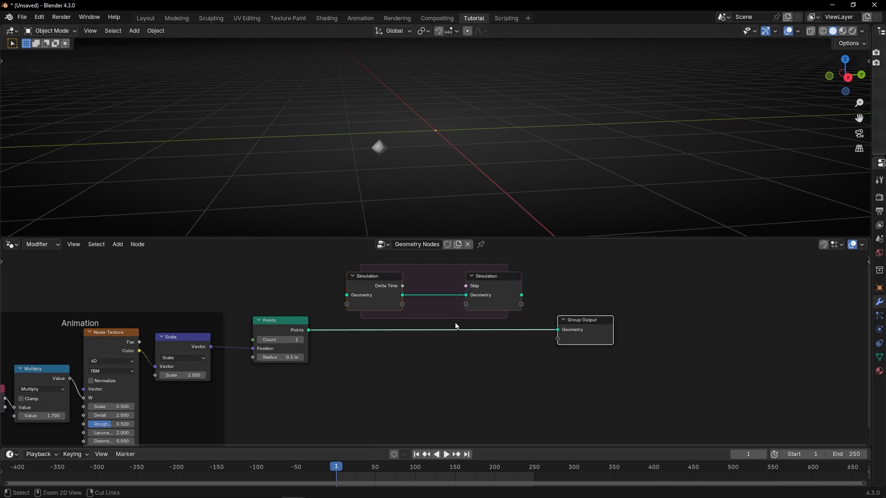
Step: Cut the Points–Group Output link, connect the Simulation zone's output Geometry to Group Output, and widen the zone
{"action": "right_click_drag", "start_coordinate": [456, 326], "coordinate": [454, 335], "text": "ctrl"}
{"action": "left_click_drag", "start_coordinate": [285, 329], "coordinate": [338, 329]}
{"action": "scroll", "coordinate": [474, 315], "scroll_direction": "up", "scroll_amount": 2}
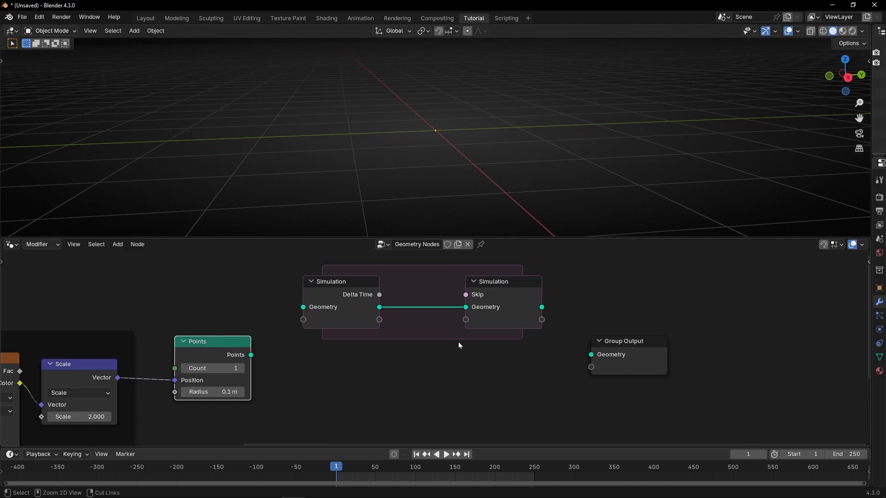
{"action": "key", "text": "ctrl+space"}
{"action": "left_click_drag", "start_coordinate": [552, 219], "coordinate": [725, 236]}
{"action": "left_click_drag", "start_coordinate": [515, 232], "coordinate": [606, 234]}
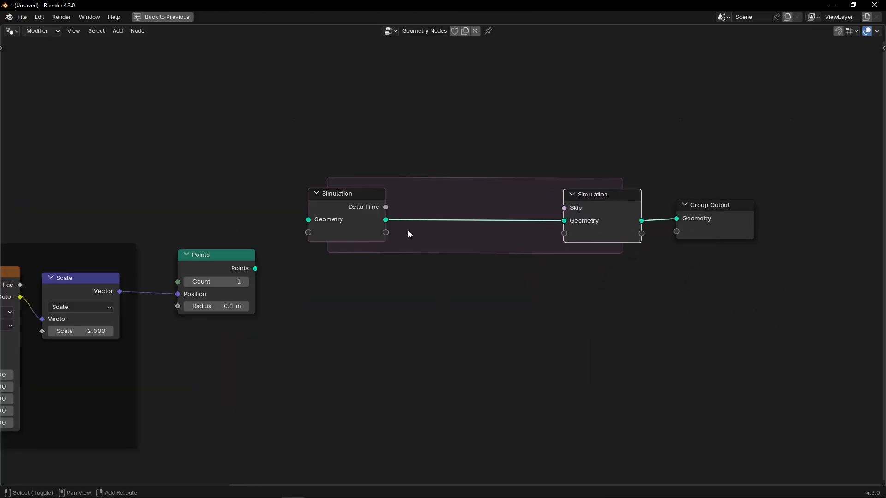
Step: Insert a Join Geometry node inside the Simulation zone and connect the Points output to its Geometry input
{"action": "key", "text": "shift+a"}
{"action": "type", "text": "join"}
{"action": "key", "text": "Return"}
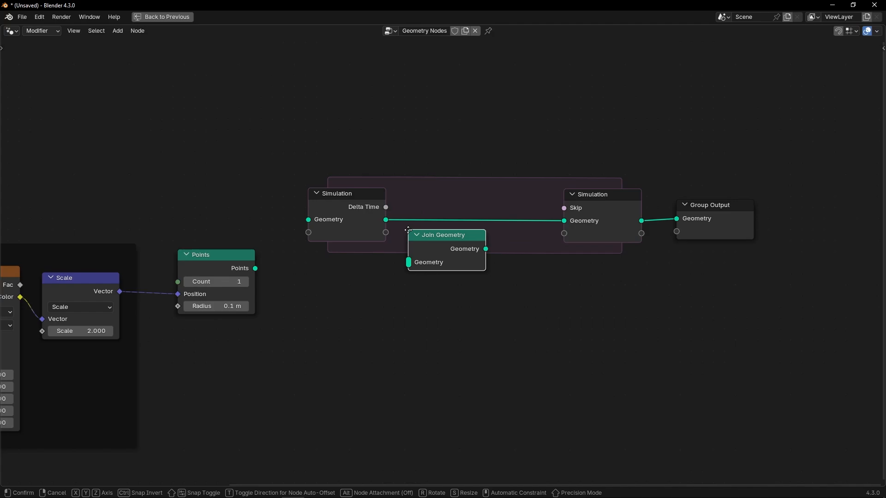
{"action": "left_click", "coordinate": [431, 203]}
{"action": "left_click_drag", "start_coordinate": [216, 255], "coordinate": [432, 242]}
{"action": "key", "text": "ctrl+space"}
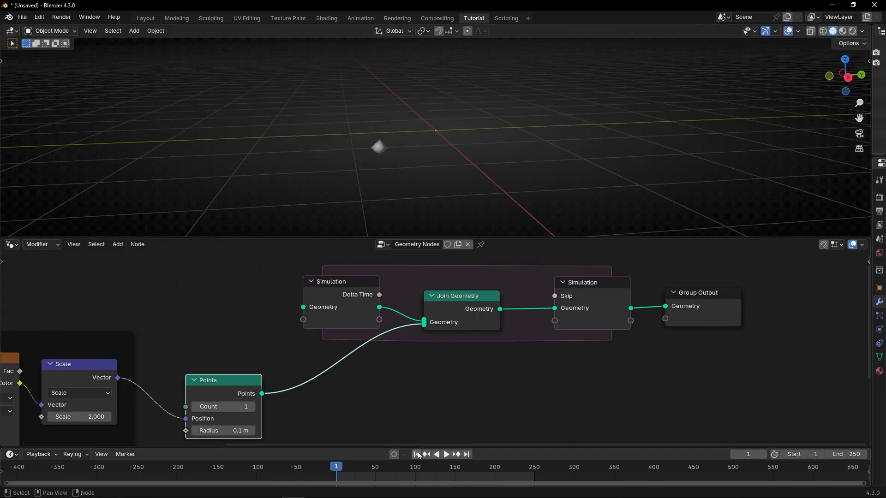
Step: Play back the simulation, inspect the Join Geometry inputs and examine the point trail in the viewport
{"action": "key", "text": "space"}
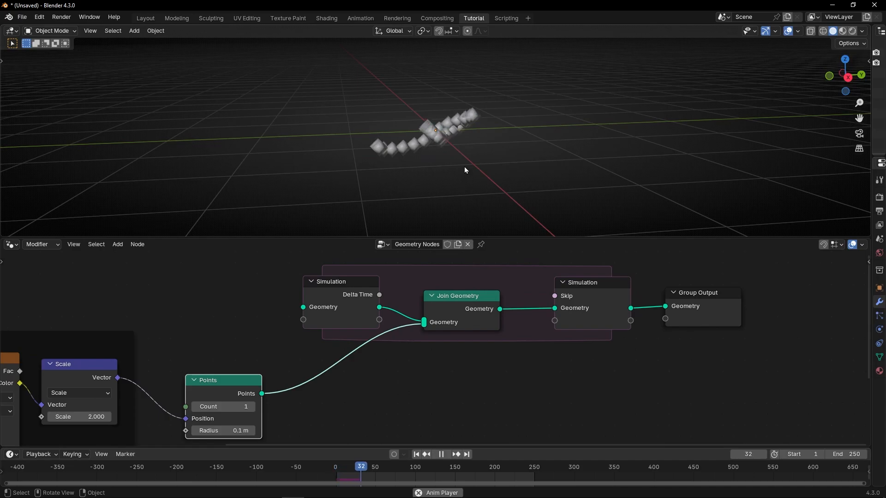
{"action": "middle_click_drag", "start_coordinate": [464, 167], "coordinate": [413, 165]}
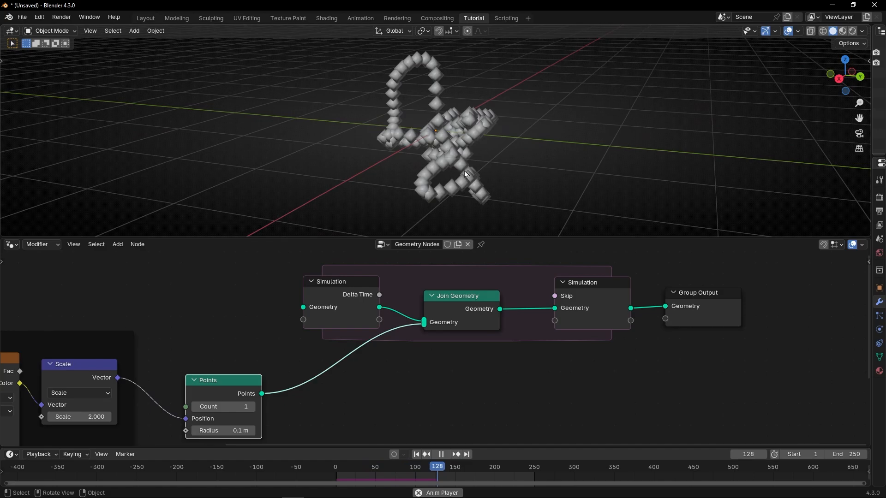
{"action": "key", "text": "space"}
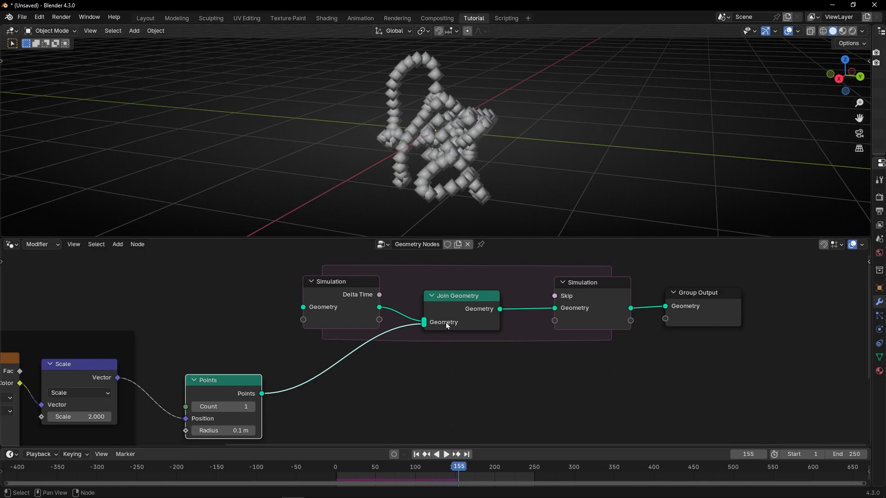
{"action": "mouse_move", "coordinate": [447, 321]}
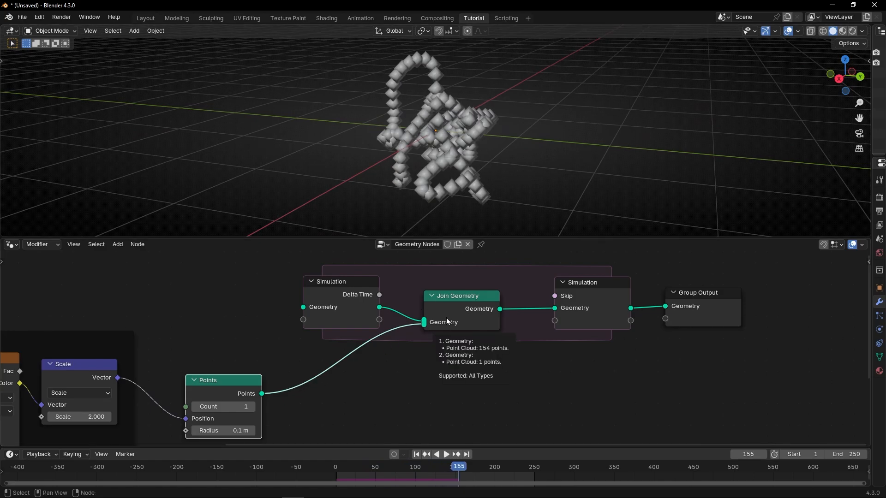
{"action": "key", "text": "space"}
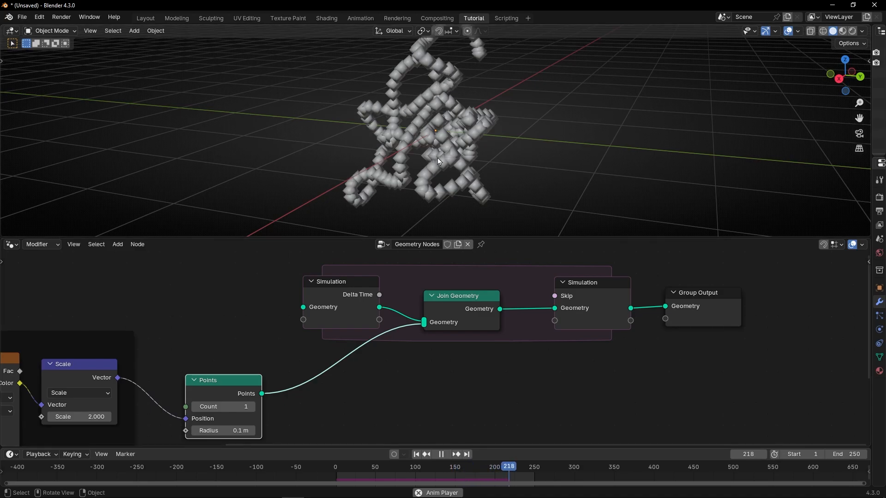
{"action": "key", "text": "space"}
{"action": "key", "text": "ctrl+space"}
{"action": "middle_click_drag", "start_coordinate": [546, 299], "coordinate": [510, 310]}
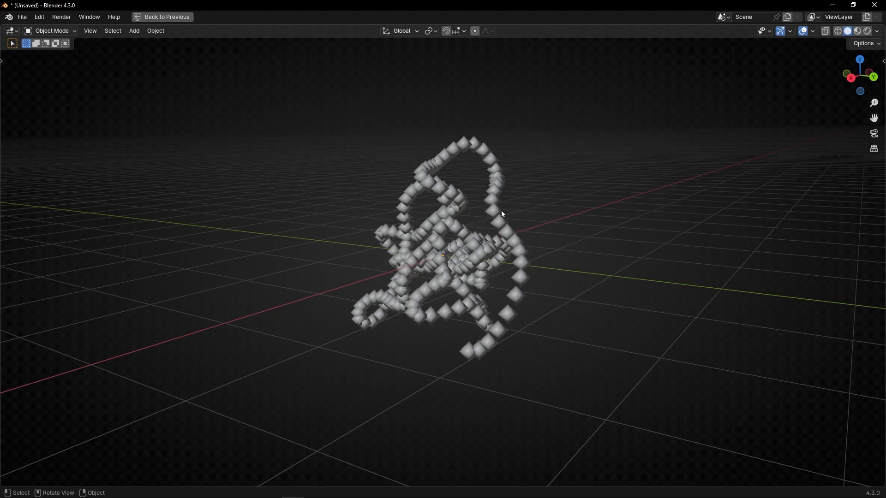
{"action": "key", "text": "ctrl+space"}
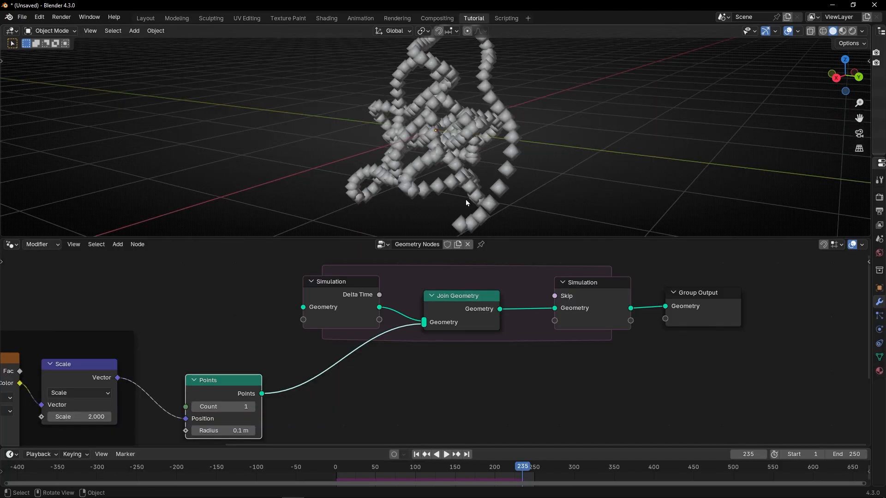
Step: Widen the Simulation zone and insert a Store Named Attribute node between Join Geometry and the zone's output node
{"action": "scroll", "coordinate": [485, 320], "scroll_direction": "down", "scroll_amount": 2}
{"action": "middle_click_drag", "start_coordinate": [485, 321], "coordinate": [376, 328]}
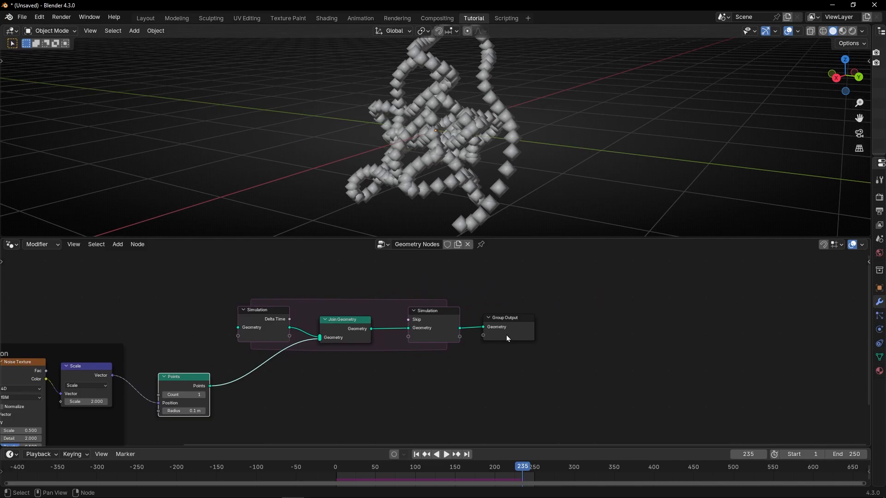
{"action": "left_click_drag", "start_coordinate": [529, 365], "coordinate": [535, 328]}
{"action": "scroll", "coordinate": [436, 347], "scroll_direction": "up", "scroll_amount": 4}
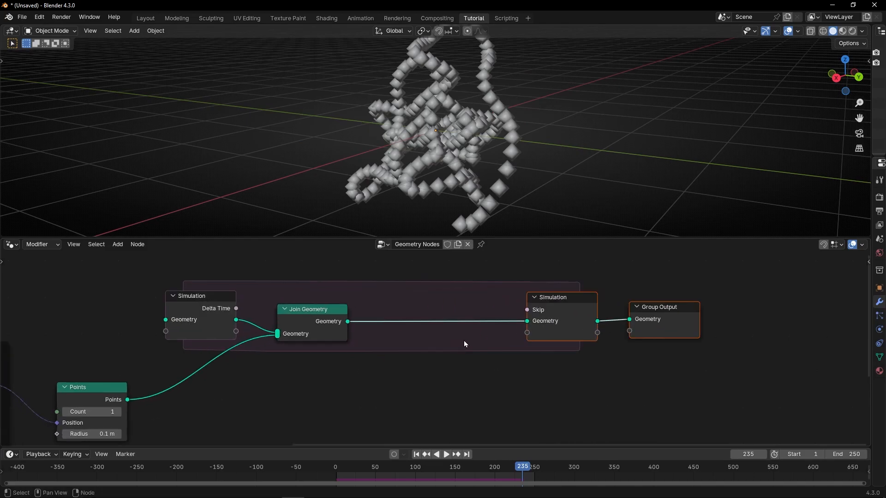
{"action": "key", "text": "ctrl+space"}
{"action": "key", "text": "shift+a"}
{"action": "type", "text": "store"}
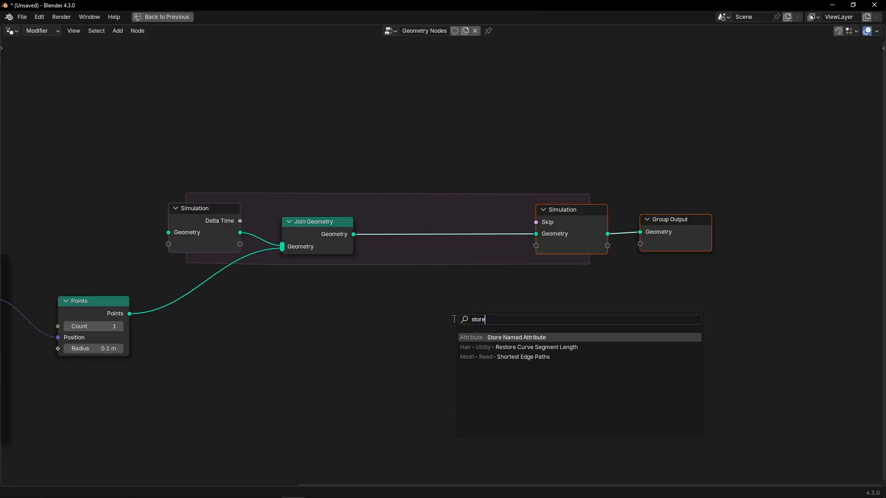
{"action": "key", "text": "Return"}
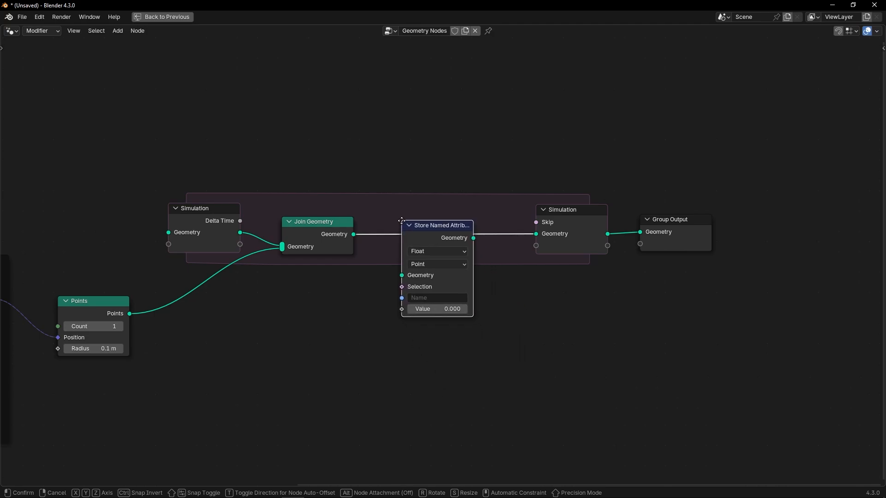
{"action": "left_click", "coordinate": [399, 222]}
Step: Feed the Store Named Attribute's Value from a new Math Add node and name the attribute "age"
{"action": "scroll", "coordinate": [457, 266], "scroll_direction": "up", "scroll_amount": 2}
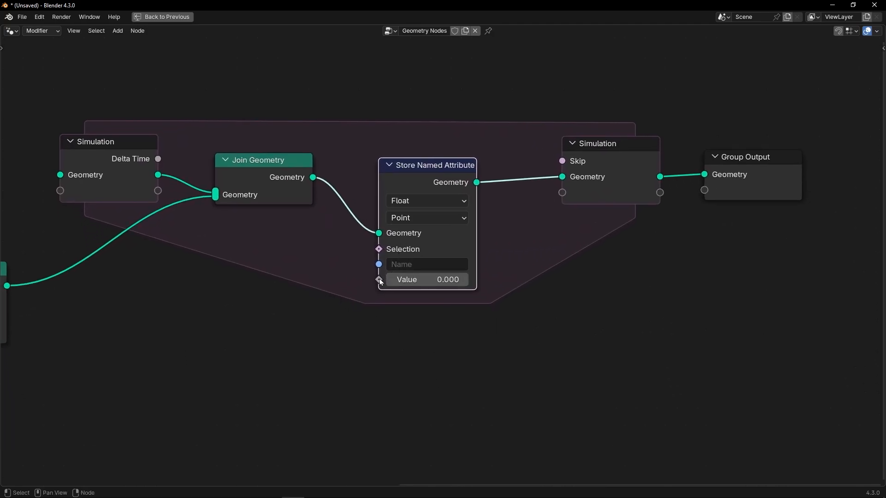
{"action": "left_click_drag", "start_coordinate": [379, 280], "coordinate": [369, 352]}
{"action": "type", "text": "add"}
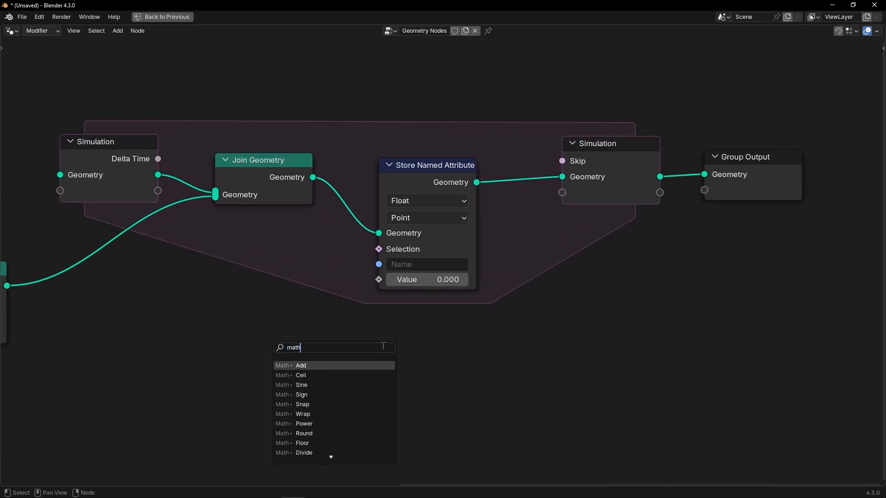
{"action": "key", "text": "Return"}
{"action": "left_click", "coordinate": [478, 319]}
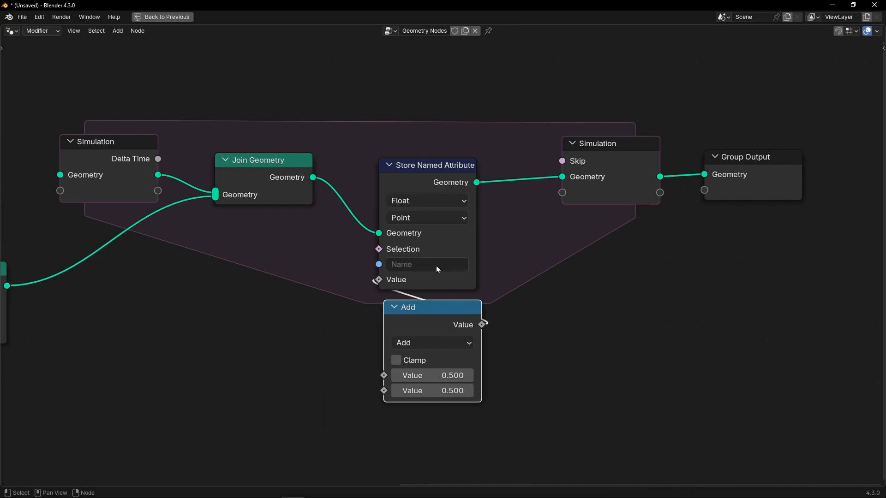
{"action": "left_click", "coordinate": [435, 264]}
{"action": "type", "text": "age"}
{"action": "key", "text": "Return"}
Step: Place a Named Attribute node below the Add node
{"action": "middle_click_drag", "start_coordinate": [370, 383], "coordinate": [366, 319]}
{"action": "key", "text": "shift+a"}
{"action": "type", "text": "named"}
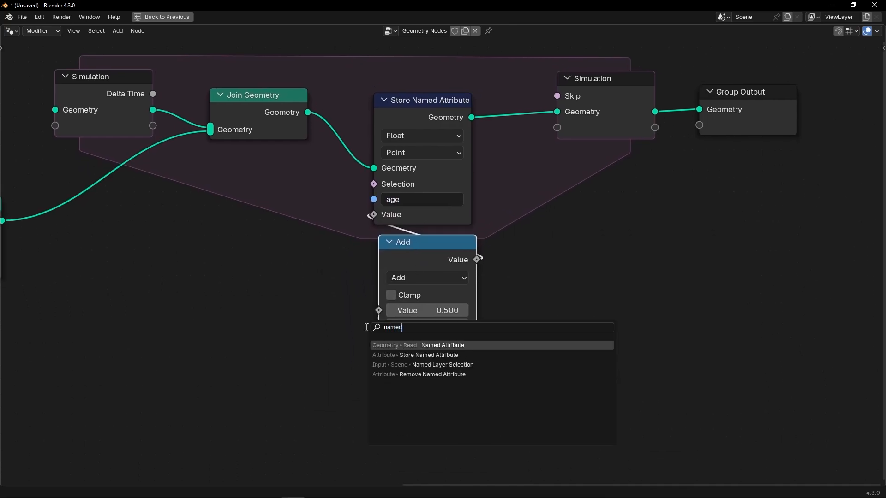
{"action": "key", "text": "Return"}
{"action": "left_click", "coordinate": [361, 365]}
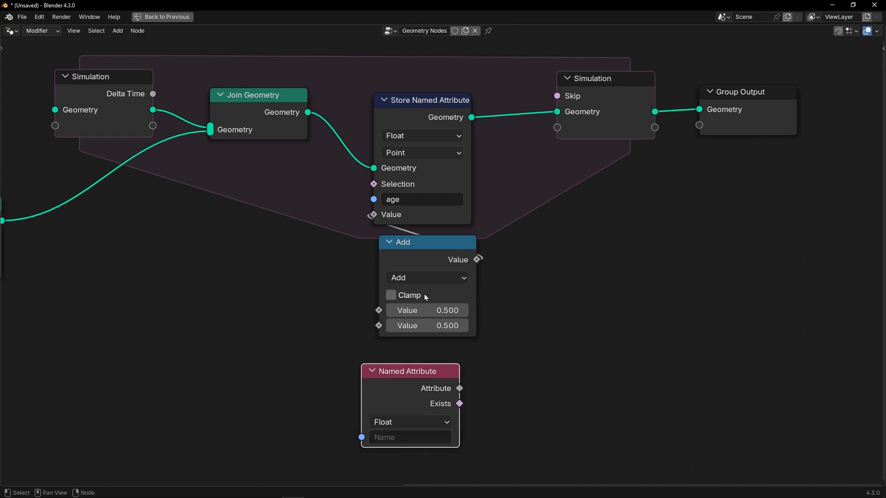
Step: Set the Add node's first value to 1.000 and connect the Named Attribute's Attribute output to its second value
{"action": "left_click", "coordinate": [423, 312]}
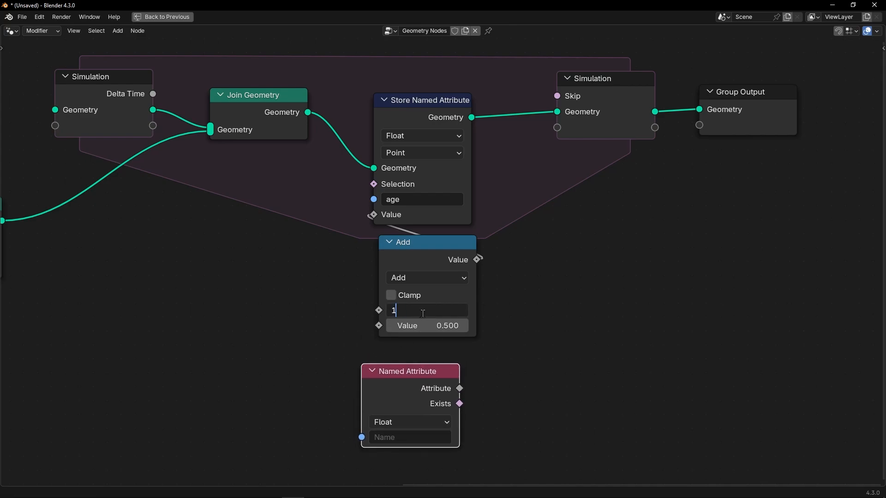
{"action": "key", "text": "Return"}
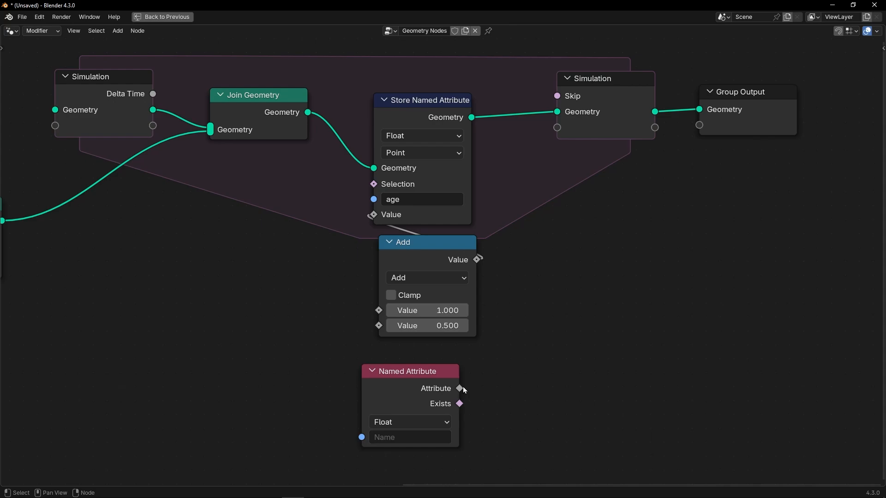
{"action": "left_click_drag", "start_coordinate": [460, 389], "coordinate": [379, 326]}
{"action": "left_click_drag", "start_coordinate": [392, 372], "coordinate": [411, 354]}
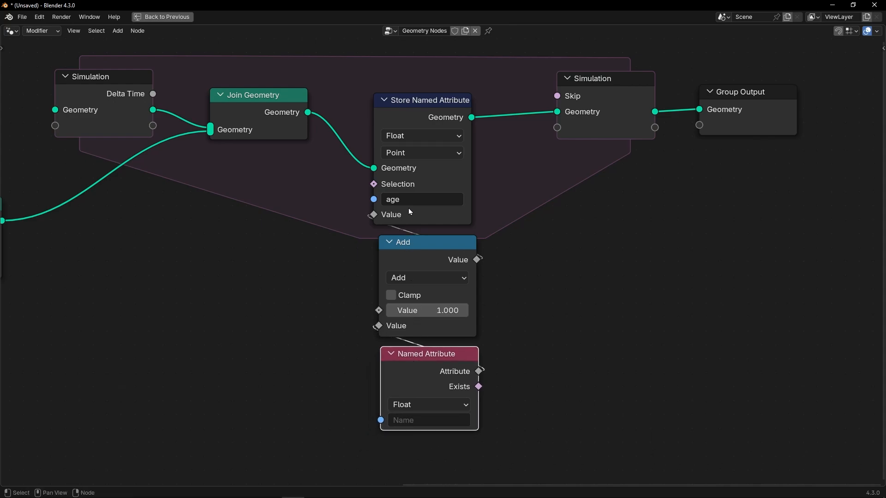
Step: Copy the name "age" into the Named Attribute node and enclose the three attribute nodes in a frame labelled "Age"
{"action": "key", "text": "ctrl+c"}
{"action": "key", "text": "ctrl+v"}
{"action": "left_click_drag", "start_coordinate": [367, 73], "coordinate": [485, 432]}
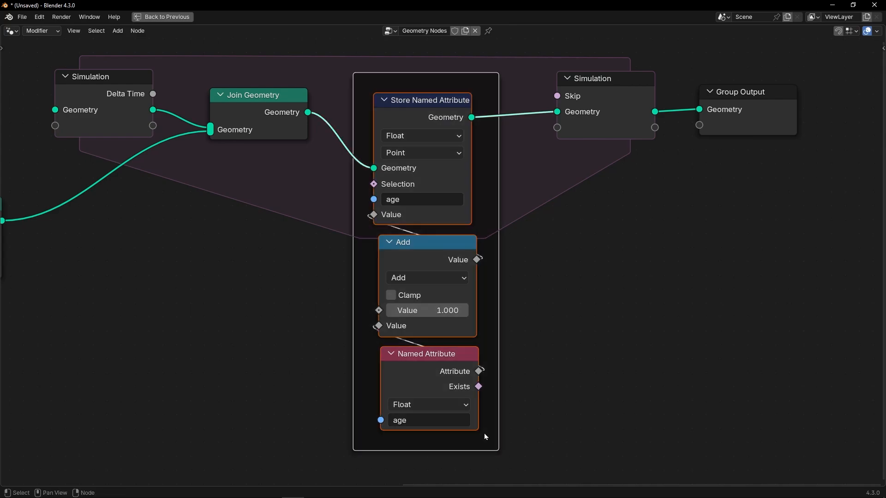
{"action": "key", "text": "F2"}
{"action": "type", "text": "Age"}
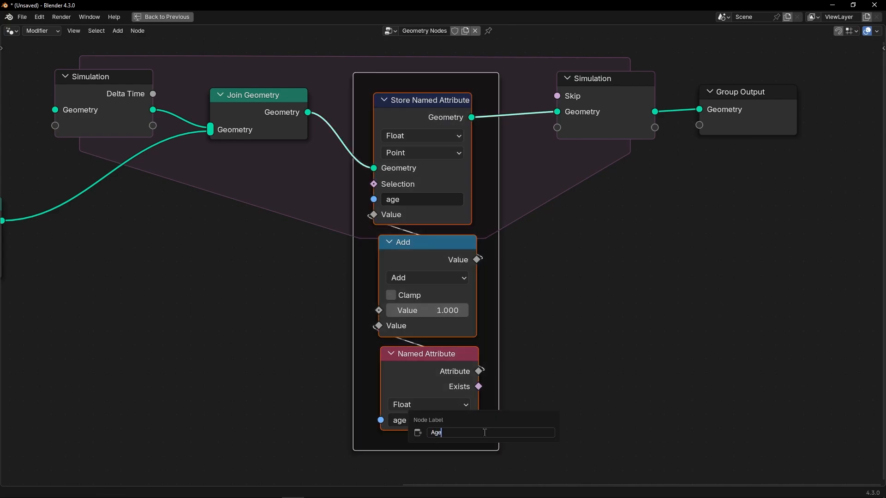
{"action": "key", "text": "Return"}
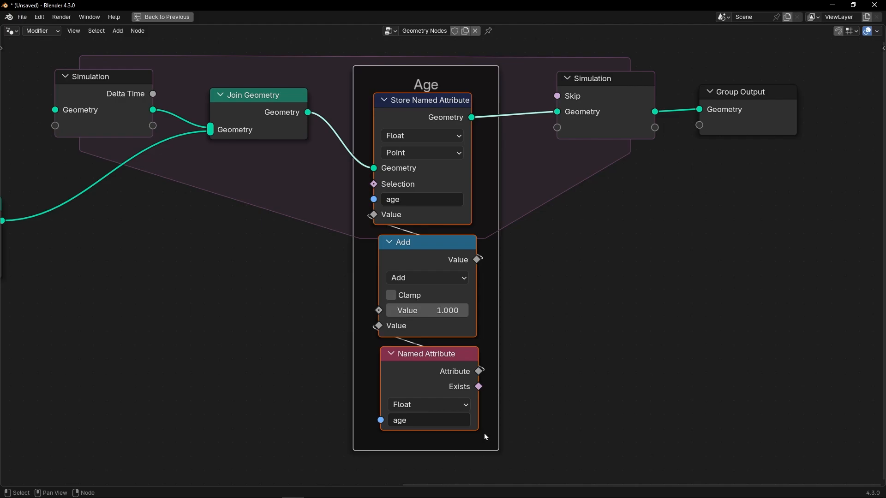
Step: Align the Named Attribute node directly under the Add node within the Age frame
{"action": "key", "text": "ctrl+space"}
{"action": "key", "text": "ctrl+space"}
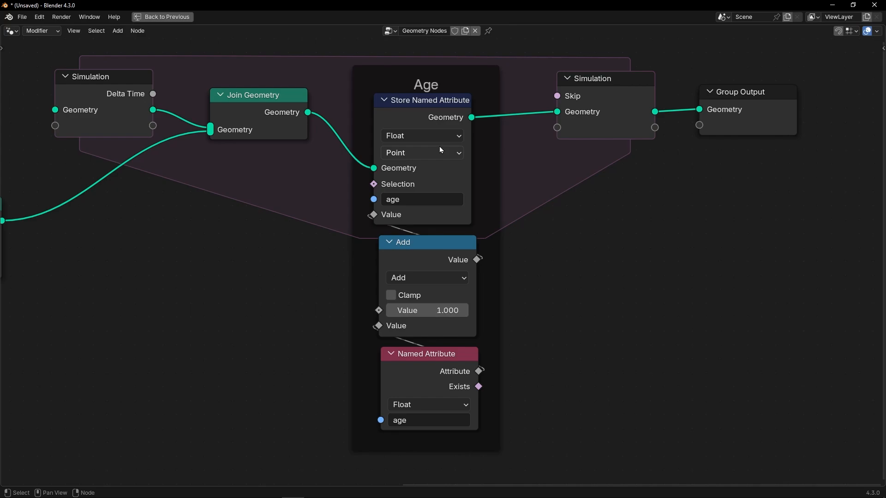
{"action": "left_click_drag", "start_coordinate": [423, 358], "coordinate": [421, 356]}
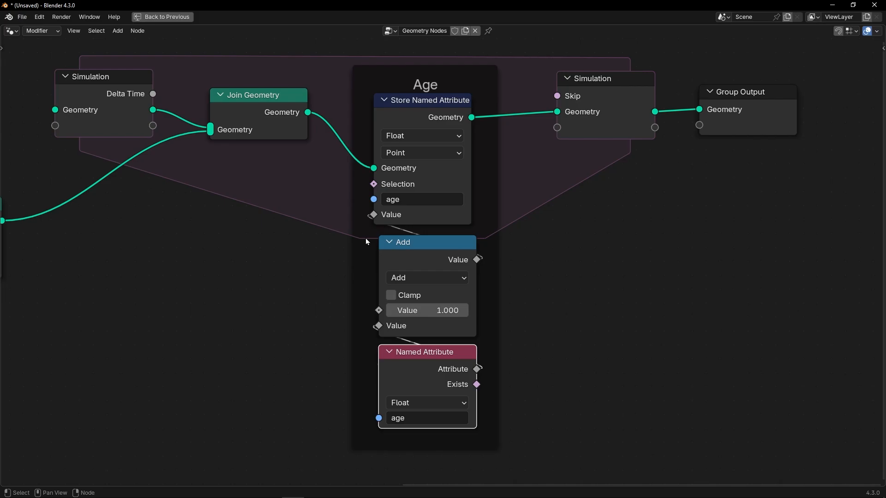
Step: Restore the viewport and node editor layout and split the 3D viewport into two side-by-side areas
{"action": "key", "text": "ctrl+space"}
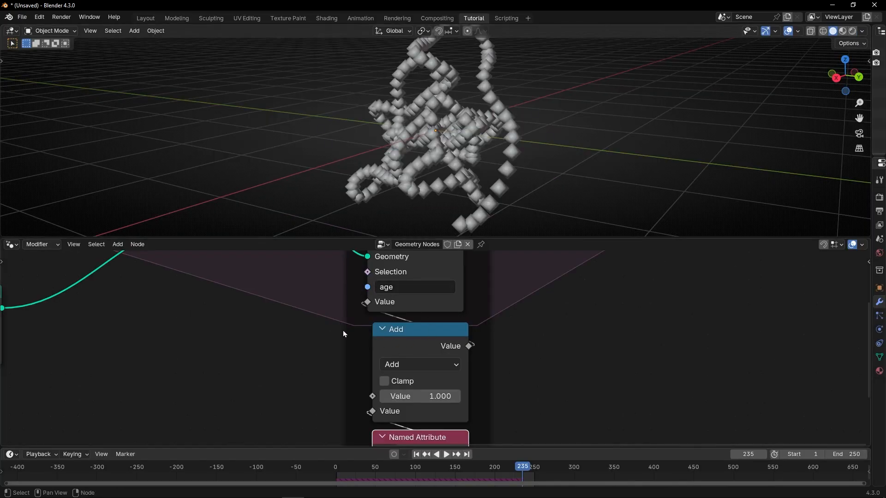
{"action": "key", "text": "Home"}
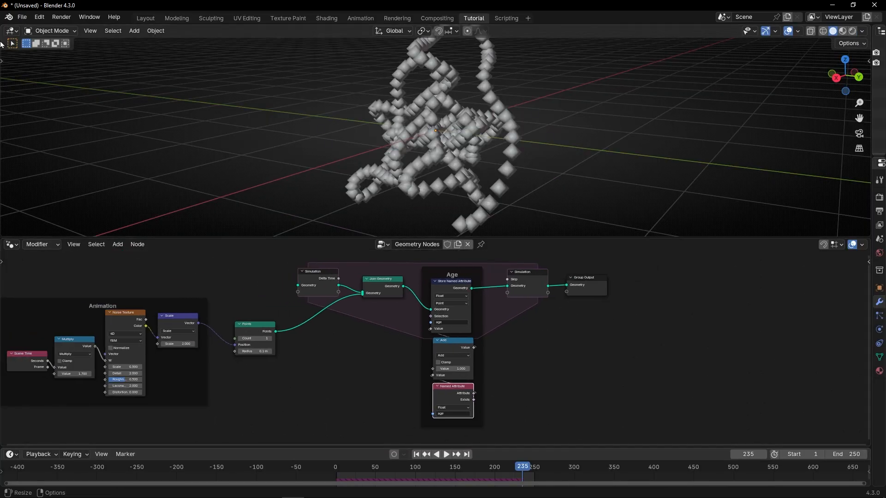
{"action": "left_click_drag", "start_coordinate": [2, 42], "coordinate": [234, 139]}
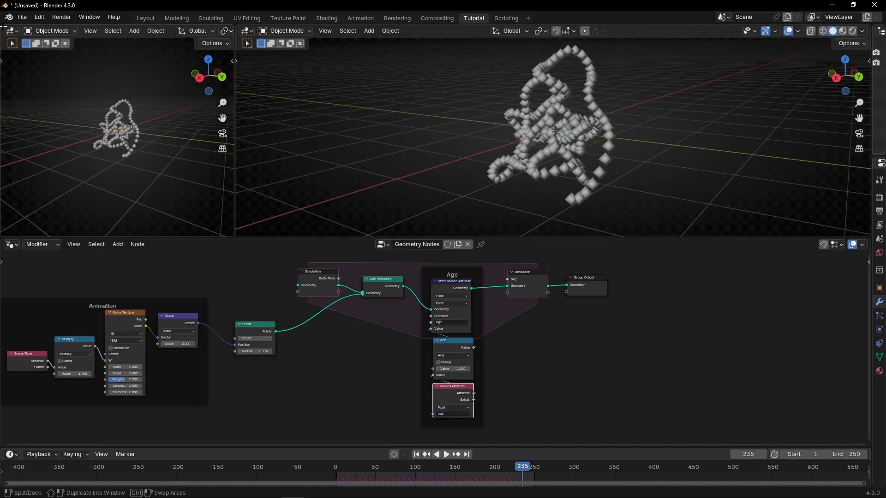
Step: Turn the smaller 3D viewport into a Spreadsheet showing the Point Cloud's Point data at frame 1, wide enough for the age column
{"action": "left_click", "coordinate": [12, 30]}
{"action": "left_click", "coordinate": [306, 102]}
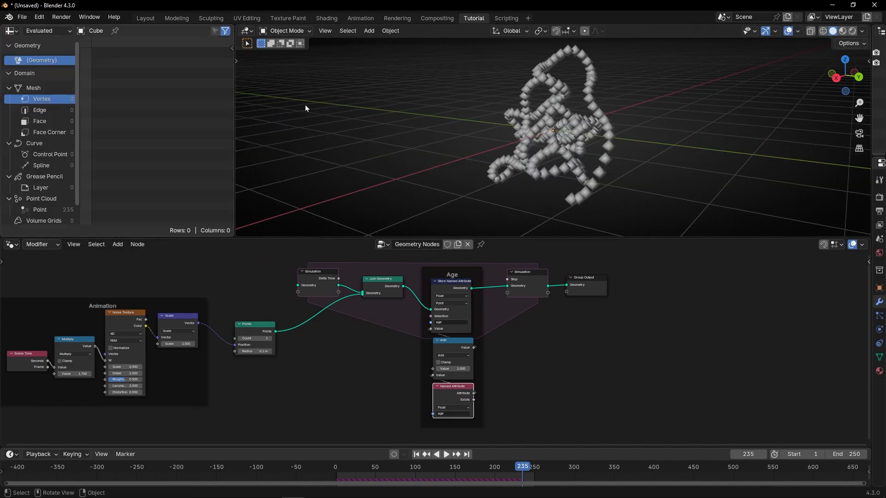
{"action": "left_click", "coordinate": [415, 455]}
{"action": "left_click", "coordinate": [57, 211]}
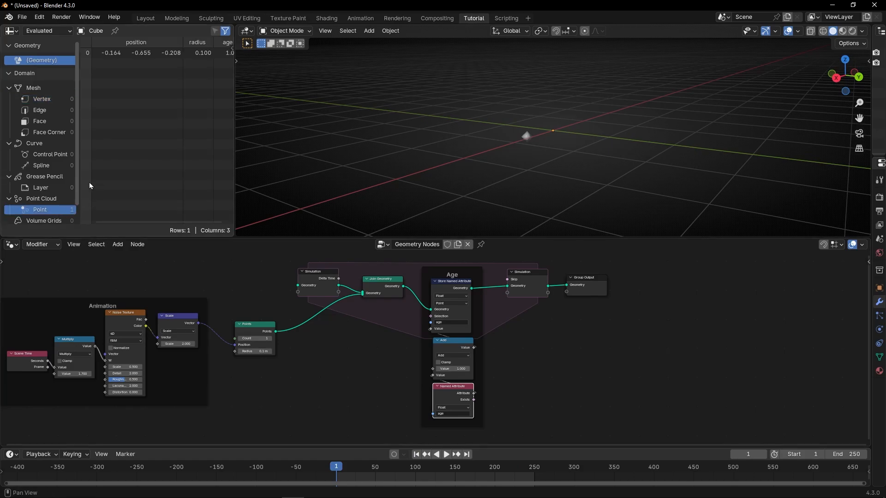
{"action": "left_click_drag", "start_coordinate": [232, 150], "coordinate": [257, 146]}
Step: Change the data type of both the Store Named Attribute and Named Attribute nodes in the Age frame to Integer
{"action": "scroll", "coordinate": [485, 309], "scroll_direction": "up", "scroll_amount": 9}
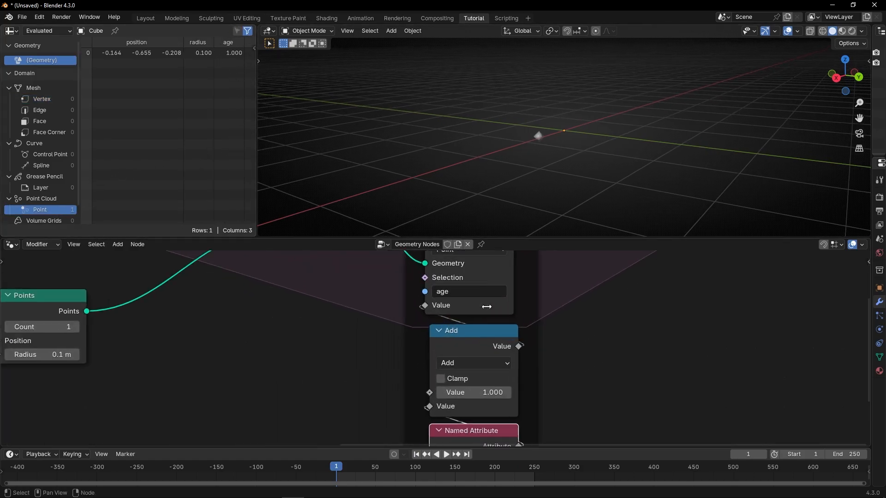
{"action": "middle_click_drag", "start_coordinate": [480, 301], "coordinate": [421, 358]}
{"action": "left_click", "coordinate": [408, 293]}
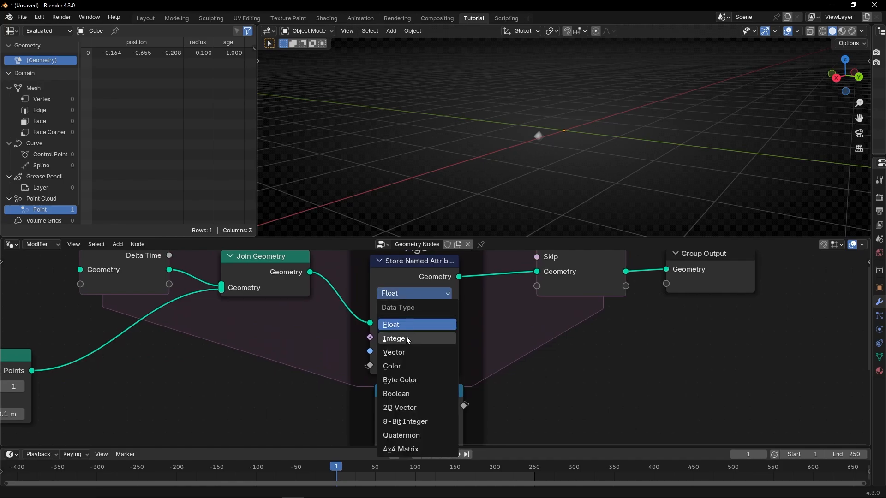
{"action": "left_click", "coordinate": [409, 339]}
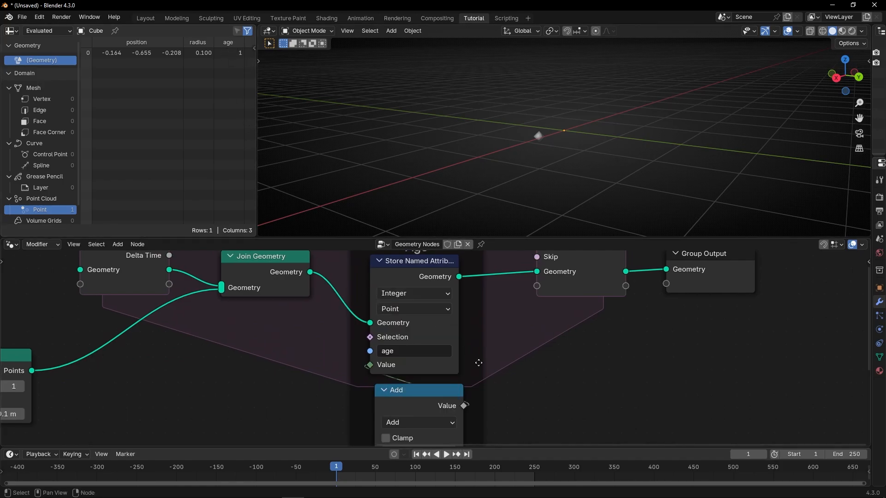
{"action": "middle_click_drag", "start_coordinate": [479, 363], "coordinate": [465, 225]}
{"action": "left_click", "coordinate": [414, 400]}
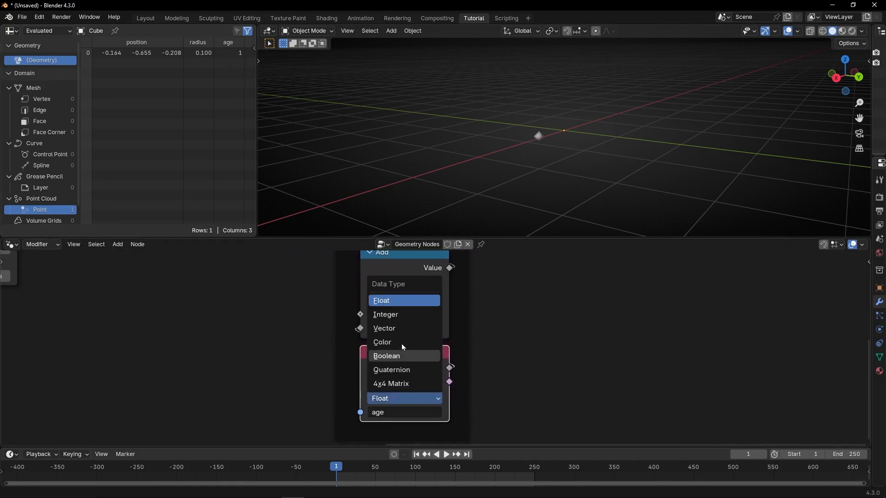
{"action": "left_click", "coordinate": [400, 317]}
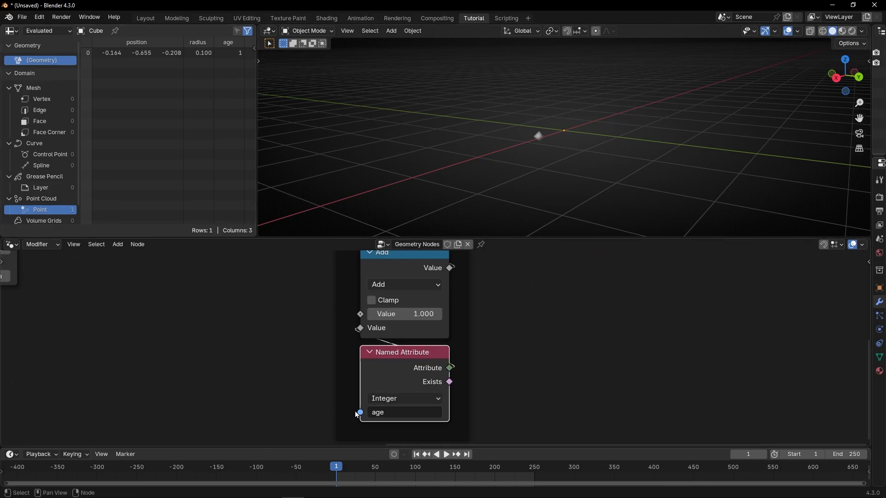
Step: Play the simulation for about 40 frames and examine the age values of the points in the spreadsheet
{"action": "key", "text": "space"}
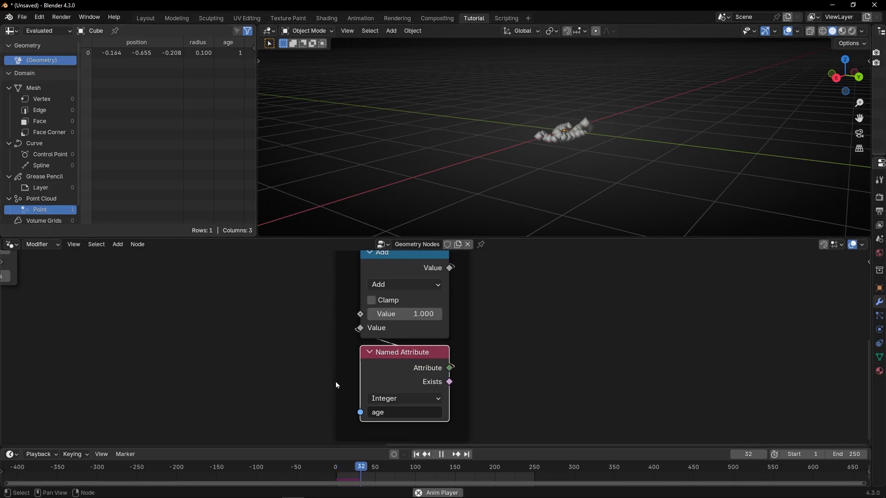
{"action": "key", "text": "space"}
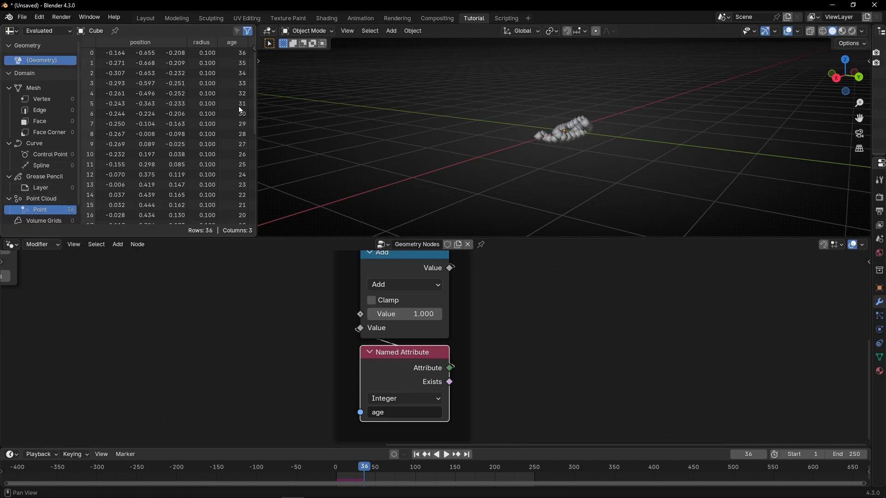
{"action": "middle_click_drag", "start_coordinate": [599, 130], "coordinate": [532, 123]}
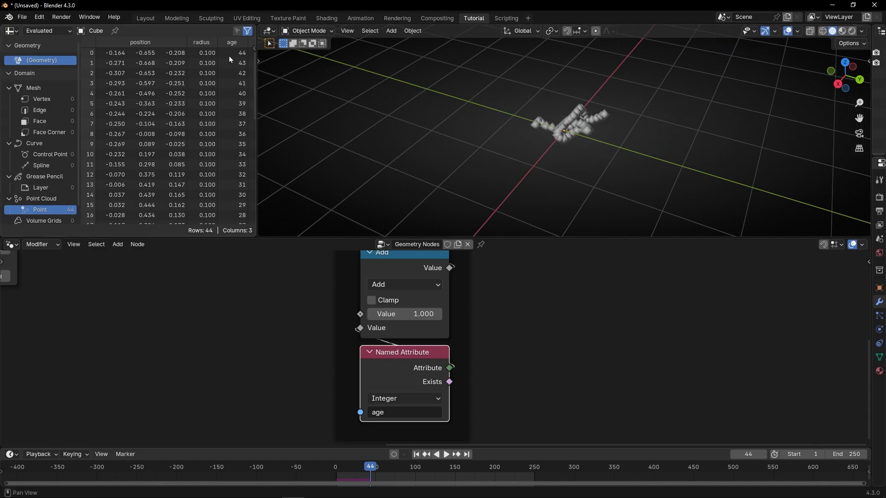
{"action": "scroll", "coordinate": [230, 65], "scroll_direction": "down", "scroll_amount": 8}
{"action": "scroll", "coordinate": [233, 78], "scroll_direction": "down", "scroll_amount": 2}
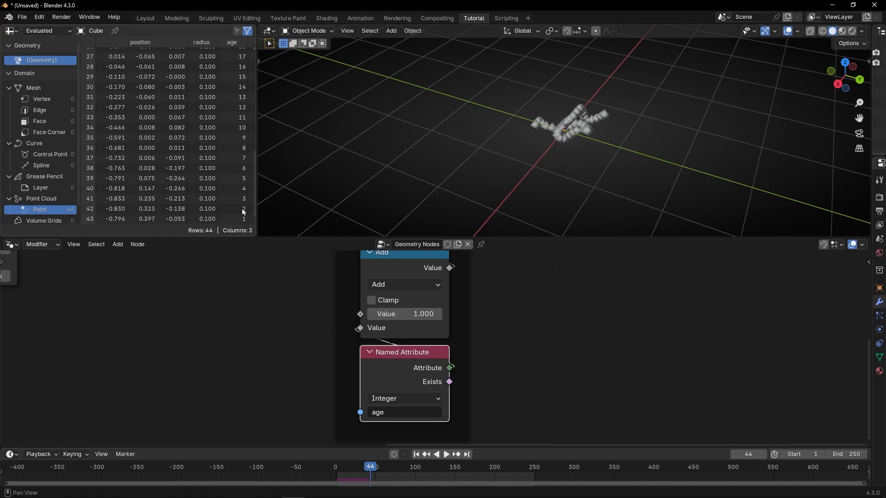
Step: Move the Simulation output and Group Output nodes away from the Age frame to make room, and maximize the node editor
{"action": "scroll", "coordinate": [286, 335], "scroll_direction": "down", "scroll_amount": 5}
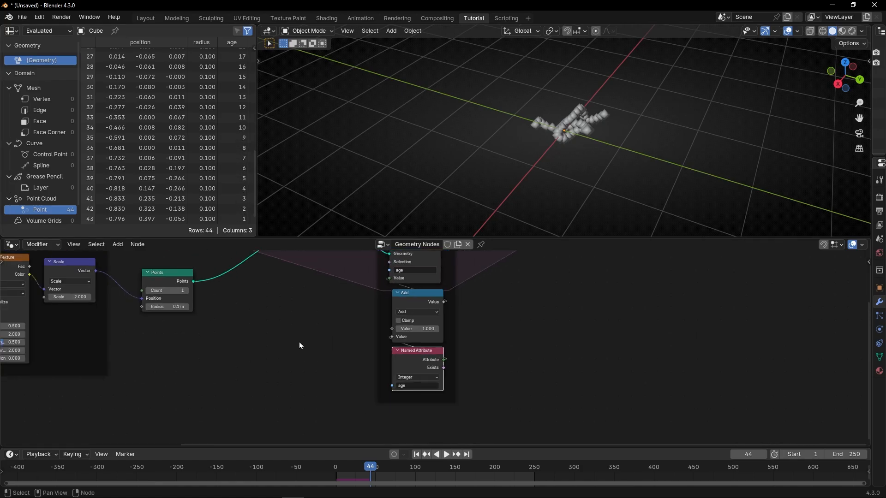
{"action": "middle_click_drag", "start_coordinate": [332, 348], "coordinate": [269, 376]}
{"action": "scroll", "coordinate": [441, 340], "scroll_direction": "up", "scroll_amount": 4}
{"action": "middle_click_drag", "start_coordinate": [481, 350], "coordinate": [456, 366]}
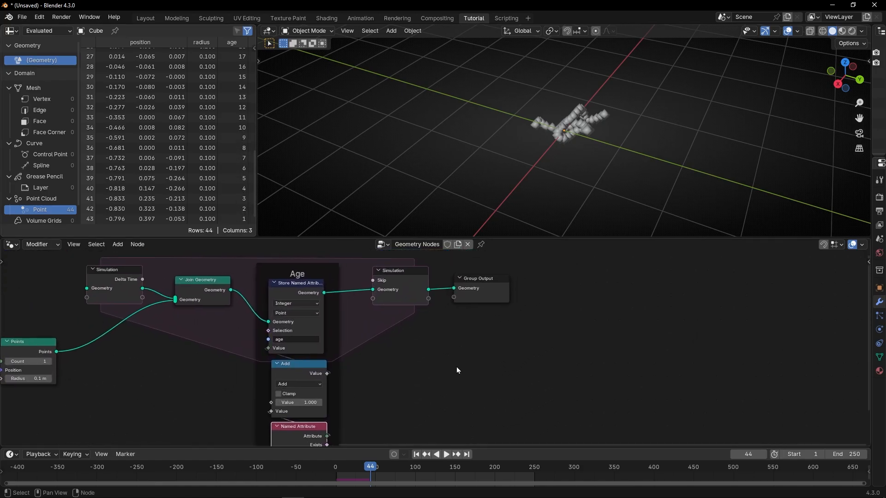
{"action": "left_click_drag", "start_coordinate": [505, 335], "coordinate": [480, 289]}
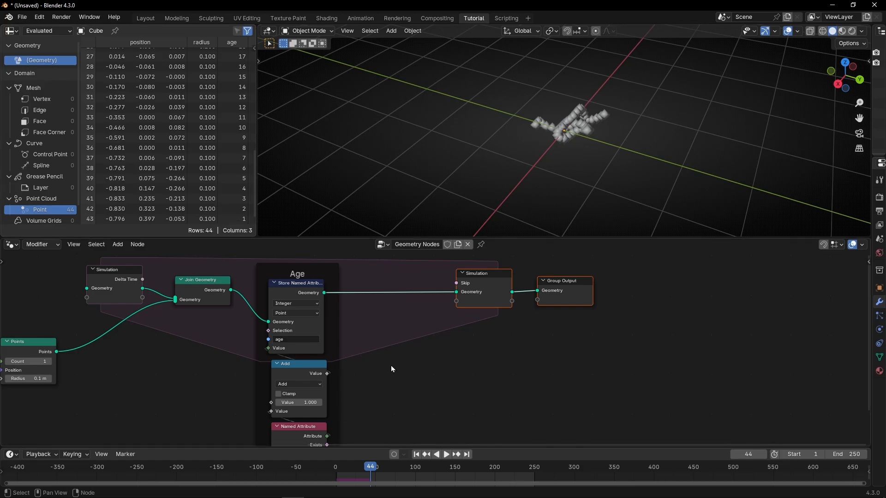
{"action": "key", "text": "ctrl+space"}
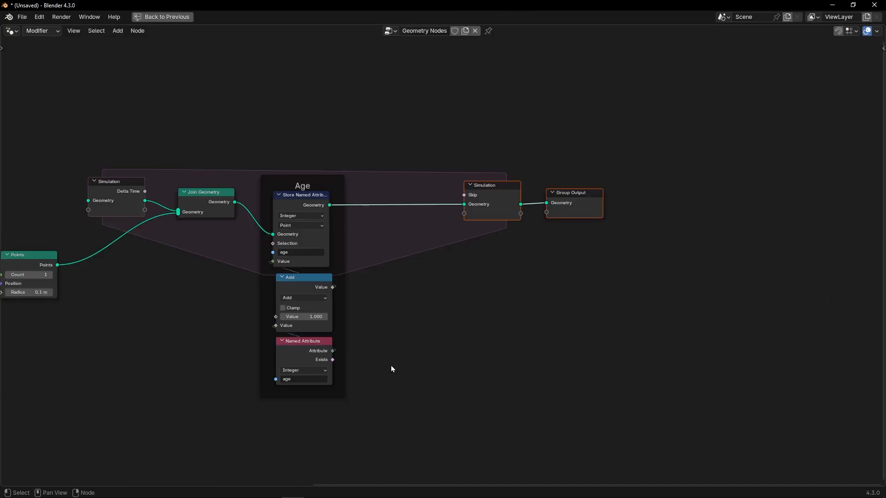
{"action": "scroll", "coordinate": [391, 365], "scroll_direction": "up", "scroll_amount": 1}
{"action": "key", "text": "g"}
{"action": "left_click", "coordinate": [592, 216]}
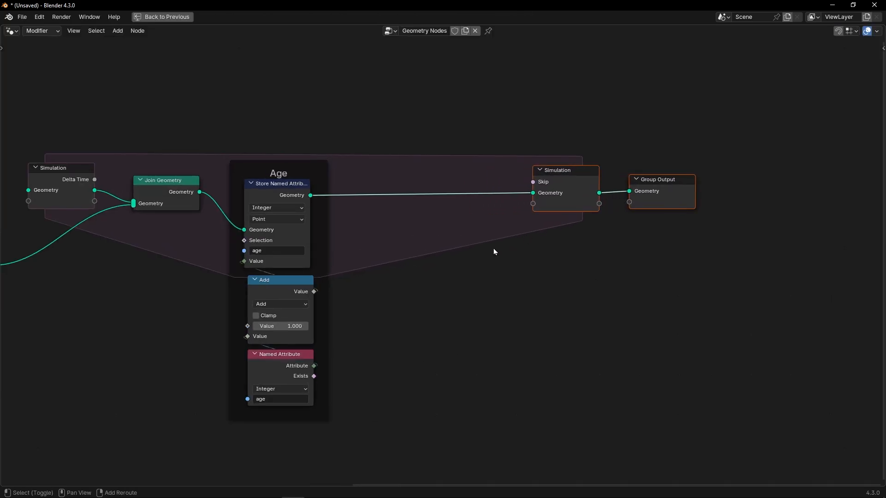
Step: Insert a Delete Geometry node between Store Named Attribute and the Simulation output
{"action": "key", "text": "shift+a"}
{"action": "type", "text": "dele"}
{"action": "key", "text": "Return"}
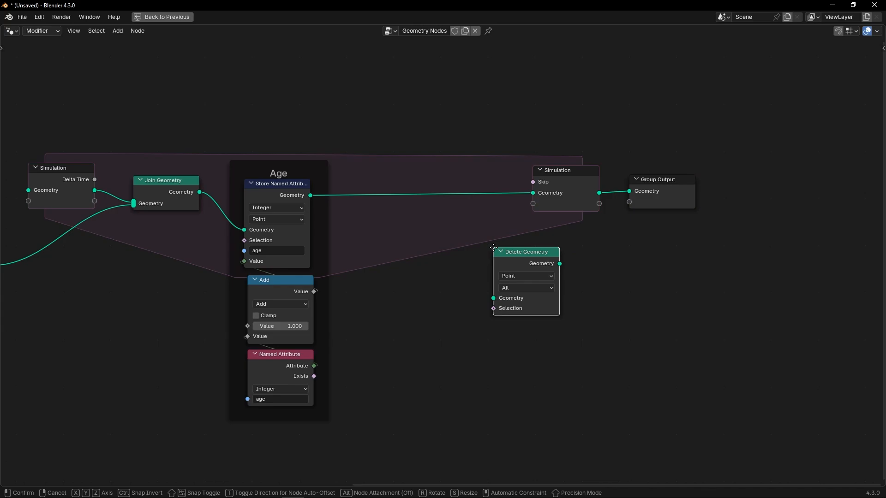
{"action": "left_click", "coordinate": [443, 204]}
{"action": "scroll", "coordinate": [443, 203], "scroll_direction": "up", "scroll_amount": 1}
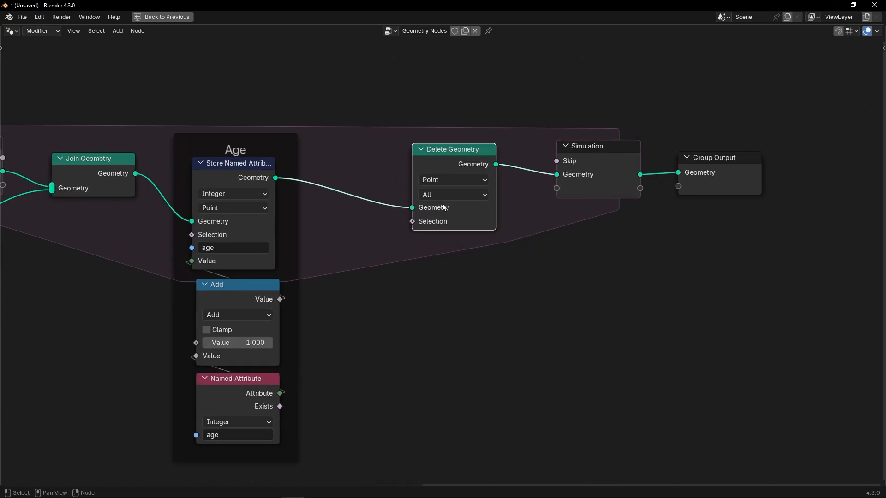
Step: Add an Integer Greater Than compare node feeding the Delete Geometry Selection and place it directly beneath that node
{"action": "left_click_drag", "start_coordinate": [412, 222], "coordinate": [405, 270]}
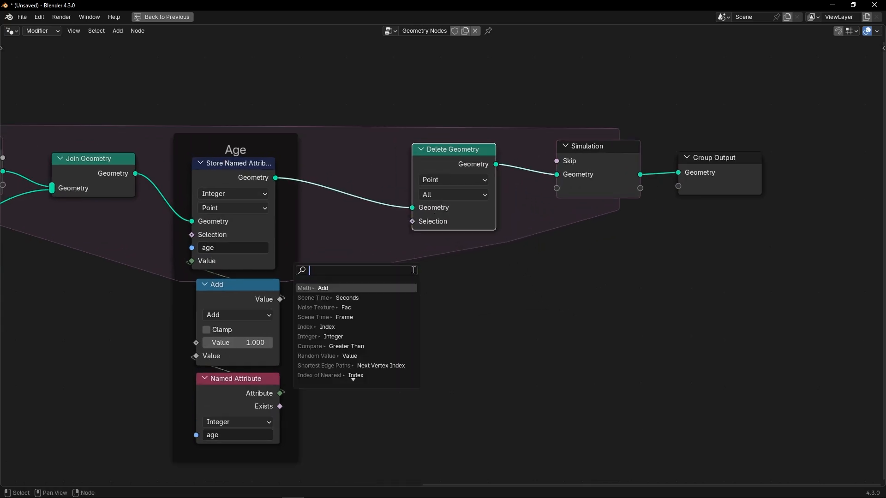
{"action": "type", "text": "grea"}
{"action": "left_click", "coordinate": [375, 285]}
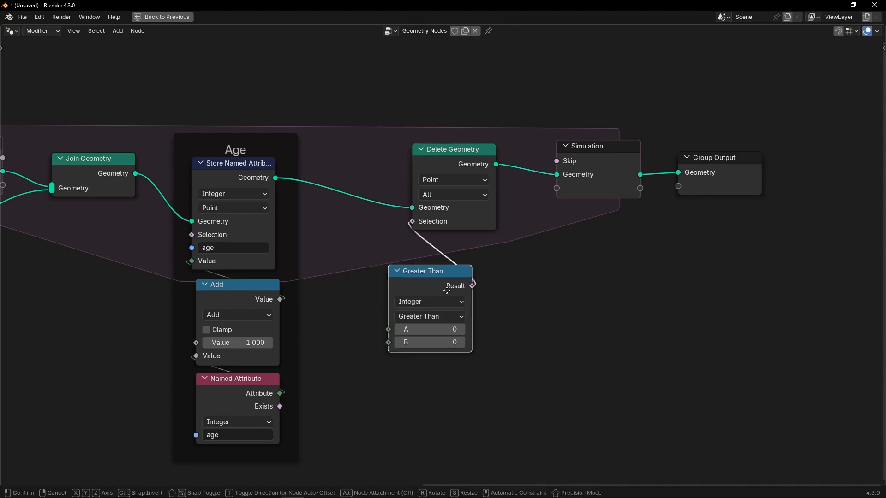
{"action": "left_click", "coordinate": [497, 259]}
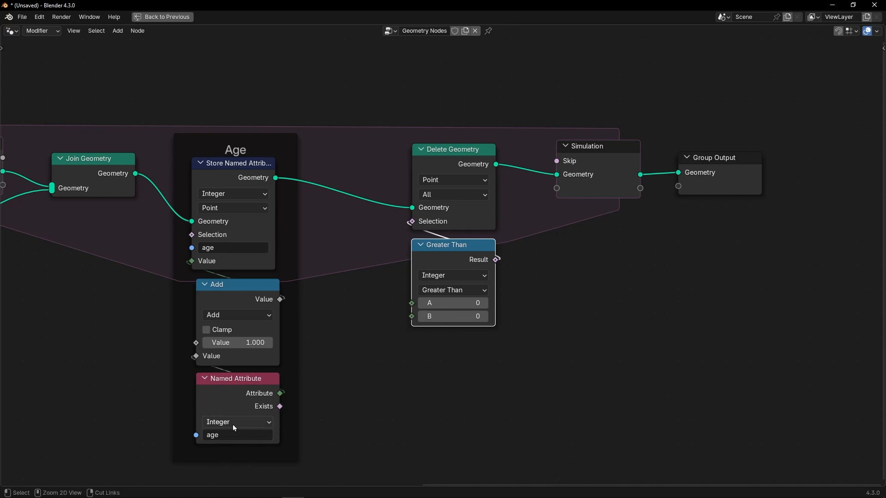
Step: Restore the split layout, duplicate the age Named Attribute node under Greater Than, and connect its Attribute output to input A
{"action": "key", "text": "ctrl+space"}
{"action": "scroll", "coordinate": [227, 111], "scroll_direction": "up", "scroll_amount": 8}
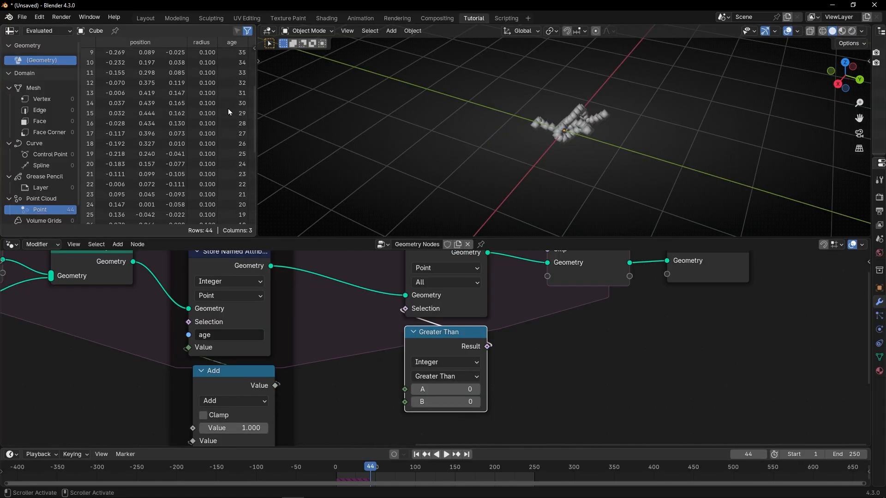
{"action": "middle_click_drag", "start_coordinate": [372, 385], "coordinate": [378, 300]}
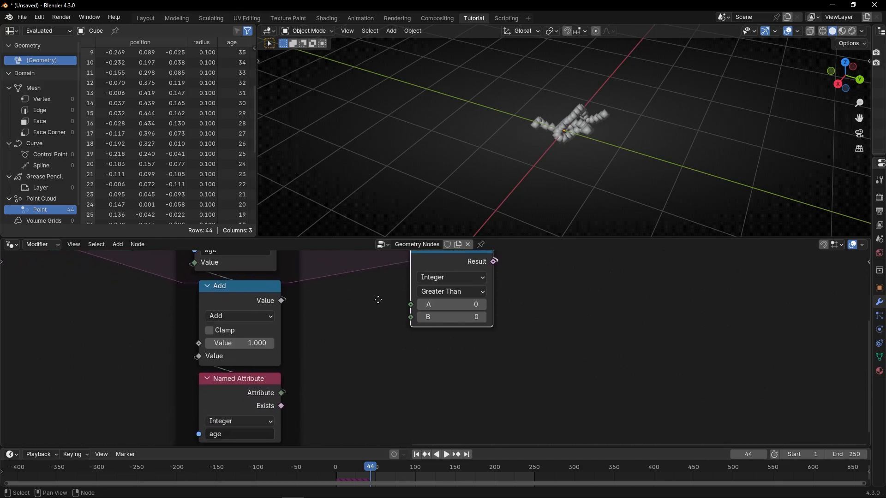
{"action": "left_click", "coordinate": [263, 396]}
{"action": "key", "text": "shift+d"}
{"action": "left_click", "coordinate": [474, 372]}
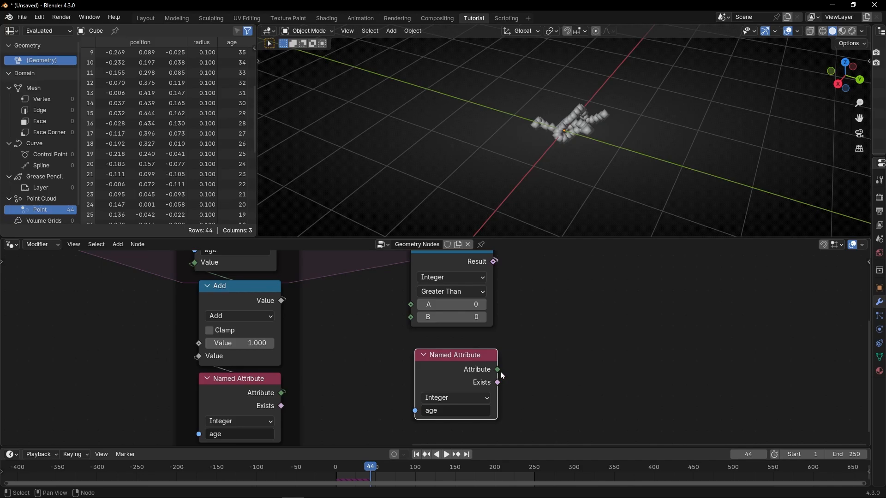
{"action": "left_click_drag", "start_coordinate": [499, 371], "coordinate": [411, 306]}
{"action": "left_click_drag", "start_coordinate": [440, 369], "coordinate": [433, 359]}
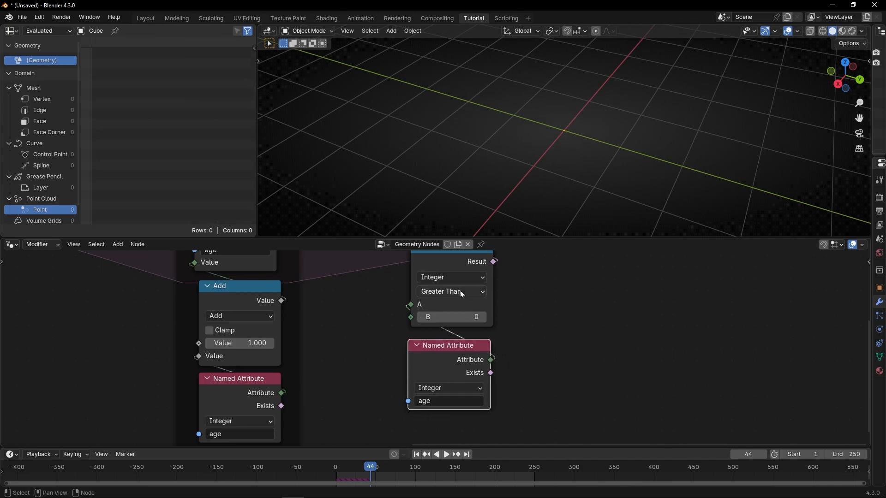
Step: Set the Greater Than node's B value to 10
{"action": "middle_click_drag", "start_coordinate": [462, 292], "coordinate": [451, 311]}
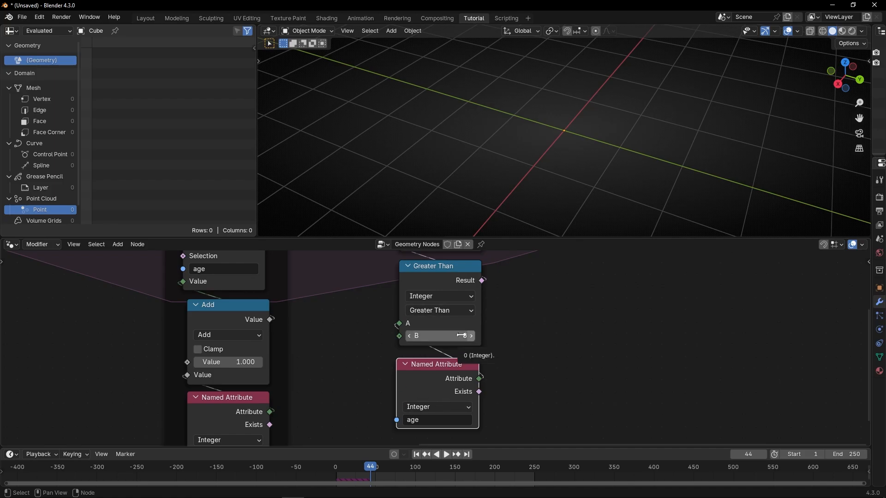
{"action": "left_click", "coordinate": [472, 336]}
{"action": "type", "text": "10"}
{"action": "key", "text": "Return"}
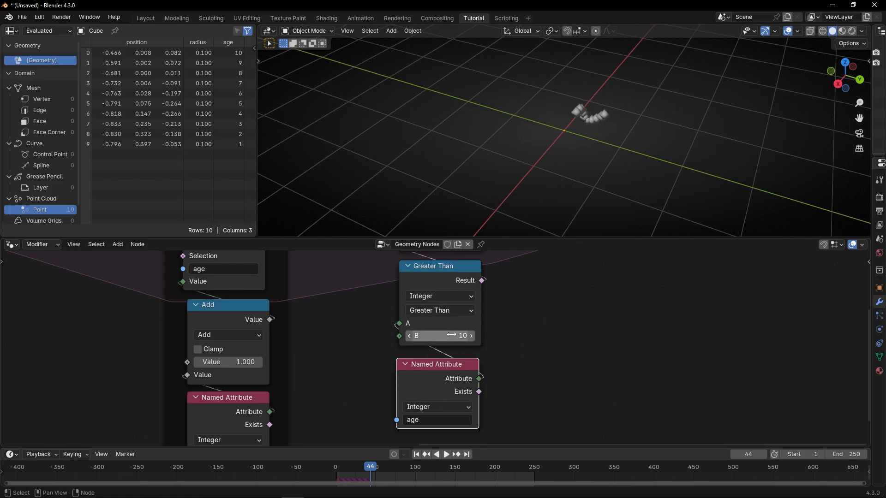
Step: Play the simulation from frame 1 and examine the trail's length and the points' age values
{"action": "key", "text": "shift+Left"}
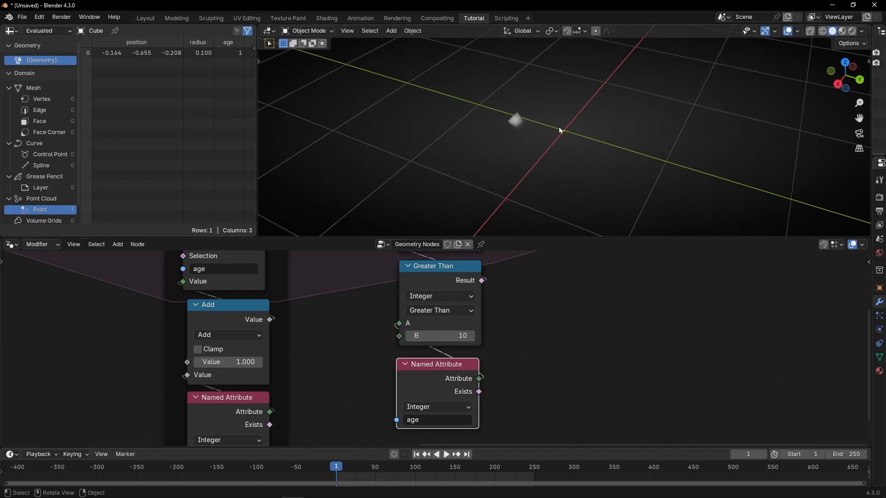
{"action": "key", "text": "space"}
{"action": "middle_click_drag", "start_coordinate": [578, 157], "coordinate": [612, 126]}
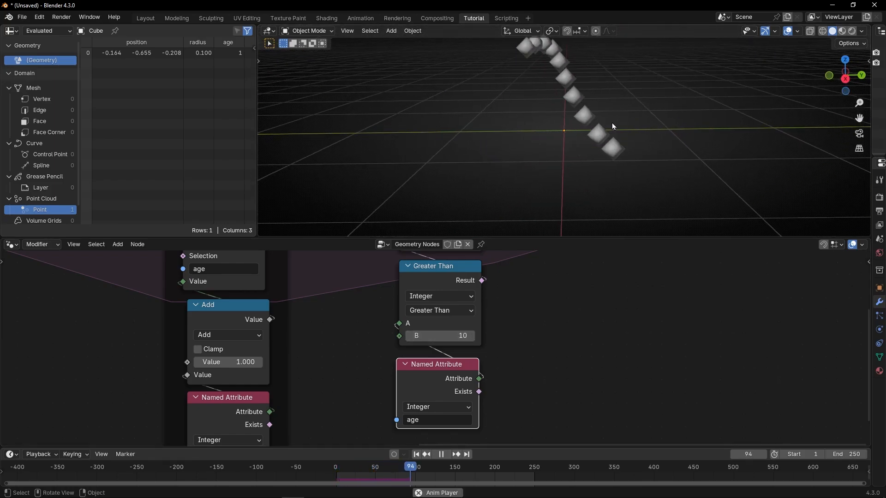
{"action": "key", "text": "space"}
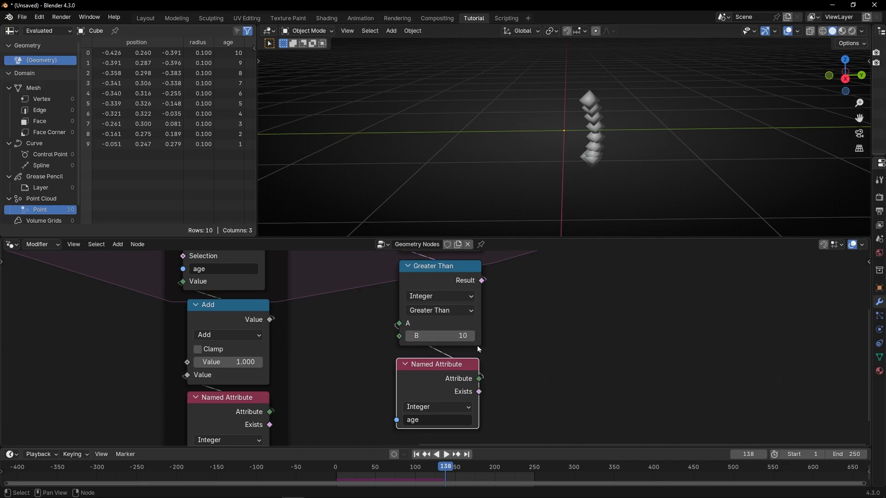
{"action": "key", "text": "space"}
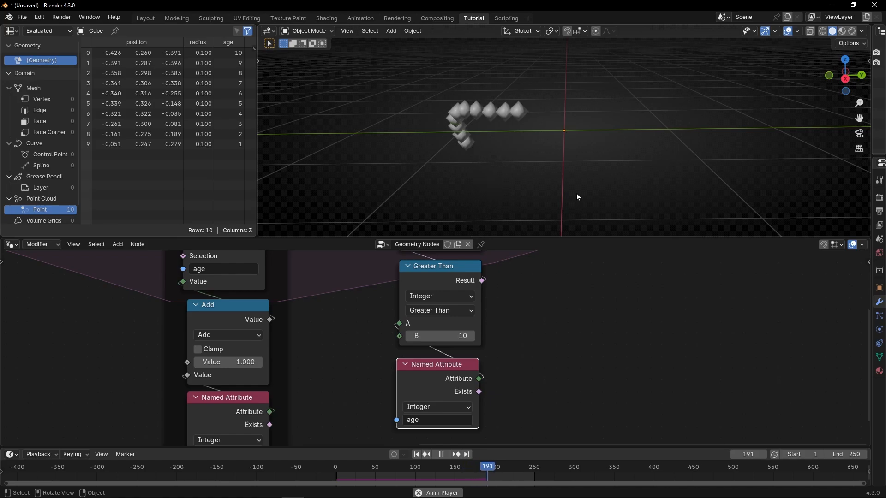
{"action": "key", "text": "space"}
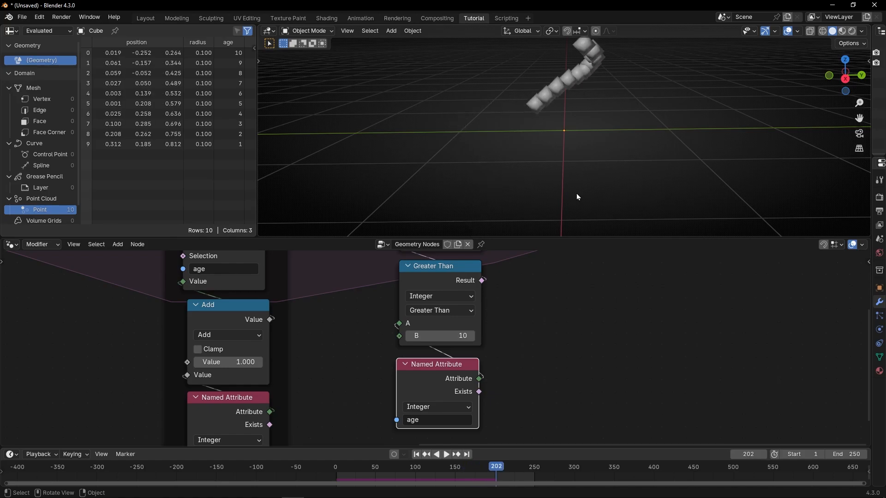
Step: Set the Greater Than node's B value to 20 and replay the simulation from frame 1
{"action": "left_click", "coordinate": [453, 335]}
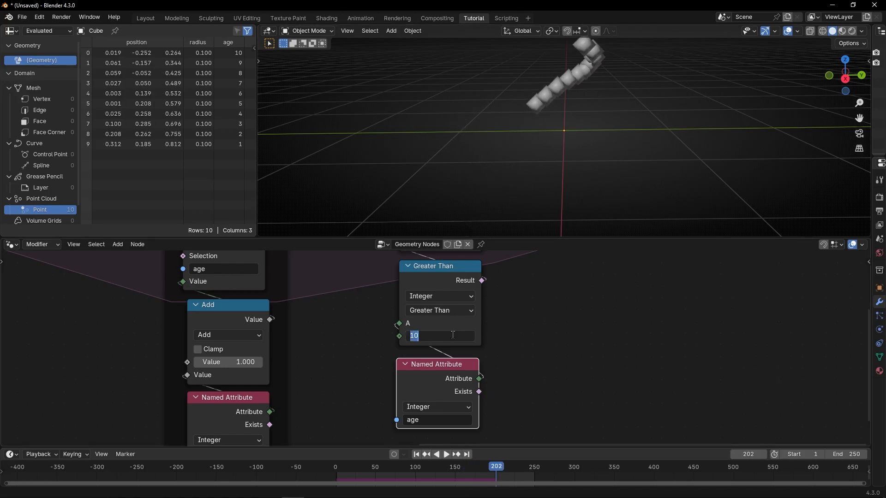
{"action": "type", "text": "20"}
{"action": "key", "text": "Return"}
{"action": "key", "text": "shift+Left"}
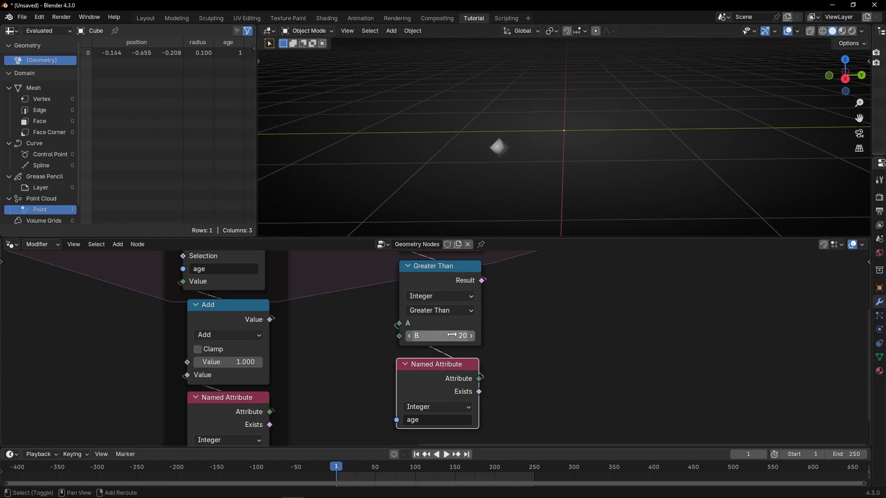
{"action": "key", "text": "space"}
{"action": "middle_click_drag", "start_coordinate": [529, 165], "coordinate": [499, 168]}
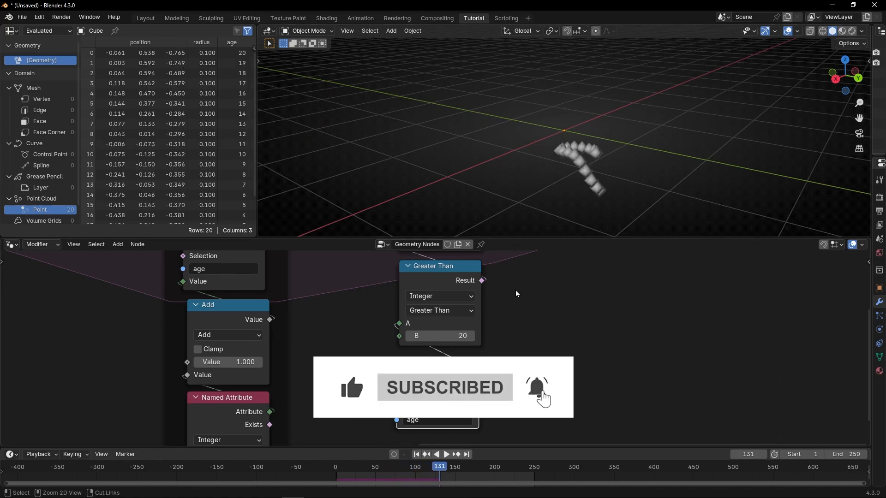
Step: Maximize the node editor and move the Delete Geometry, Greater Than, Named Attribute, Simulation output and Group Output nodes away from the Age frame
{"action": "key", "text": "ctrl+space"}
{"action": "key", "text": "Home"}
{"action": "left_click_drag", "start_coordinate": [328, 91], "coordinate": [702, 396]}
{"action": "left_click_drag", "start_coordinate": [388, 135], "coordinate": [481, 138]}
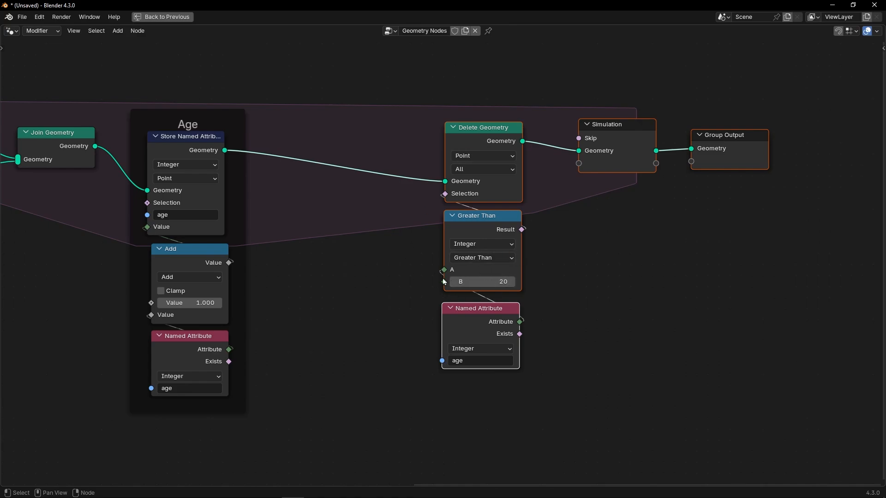
Step: Insert a Store Named Attribute node between the Age frame's store node and Delete Geometry, and name its attribute lifetime
{"action": "left_click", "coordinate": [356, 250]}
{"action": "key", "text": "shift+a"}
{"action": "type", "text": "store"}
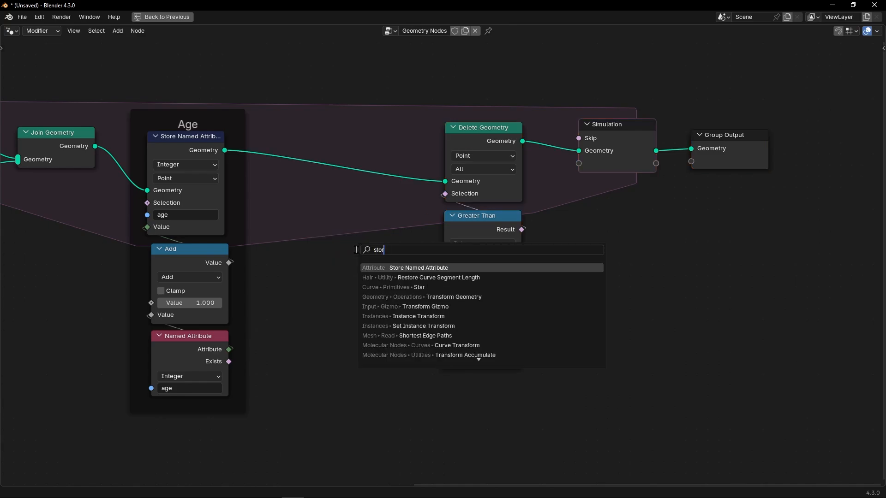
{"action": "key", "text": "Return"}
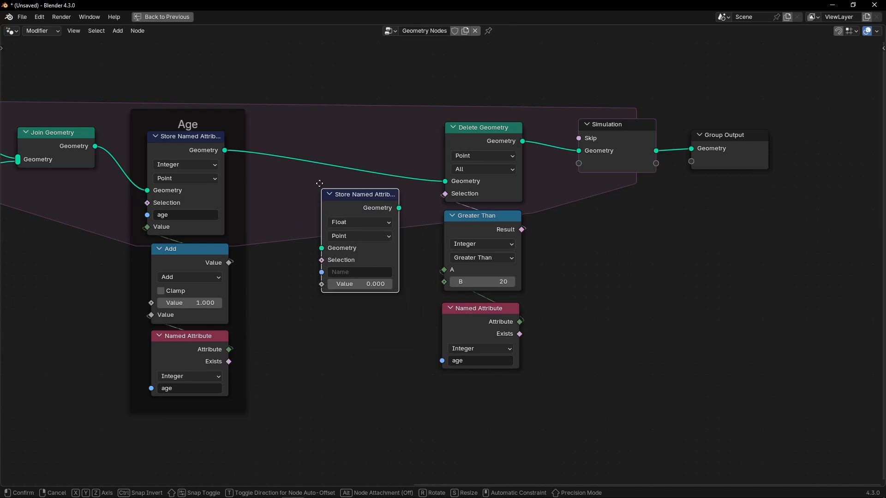
{"action": "left_click", "coordinate": [307, 137]}
{"action": "scroll", "coordinate": [314, 199], "scroll_direction": "up", "scroll_amount": 2}
{"action": "left_click", "coordinate": [315, 203]}
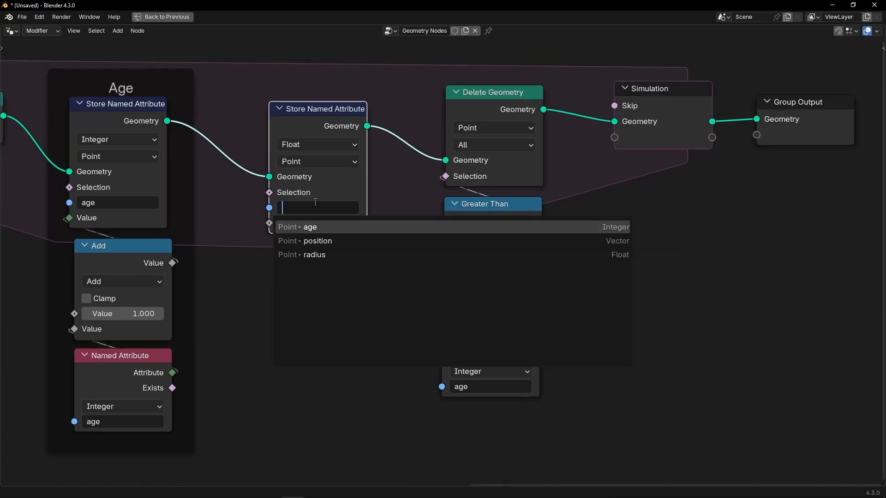
{"action": "type", "text": "lifetime"}
{"action": "key", "text": "Return"}
Step: Add an Integer node below the lifetime store node and connect it to the Greater Than node's B input
{"action": "middle_click_drag", "start_coordinate": [328, 263], "coordinate": [394, 282]}
{"action": "key", "text": "shift+a"}
{"action": "type", "text": "inte"}
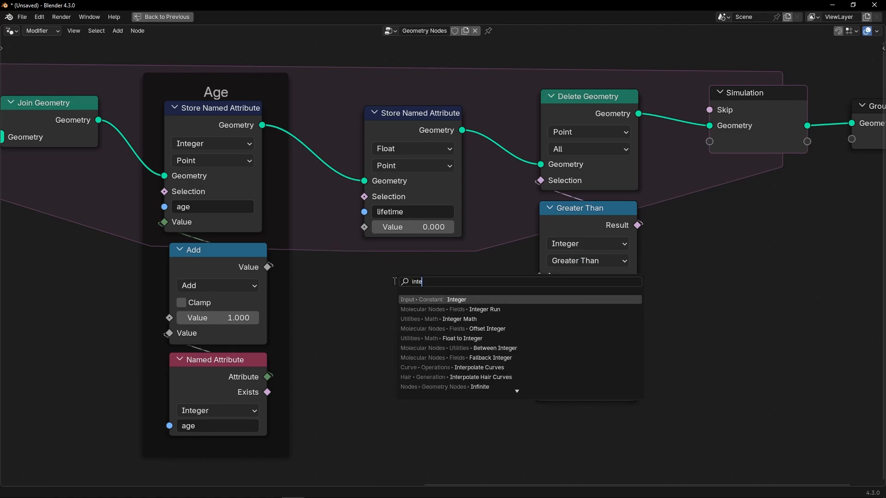
{"action": "key", "text": "Return"}
{"action": "left_click", "coordinate": [365, 266]}
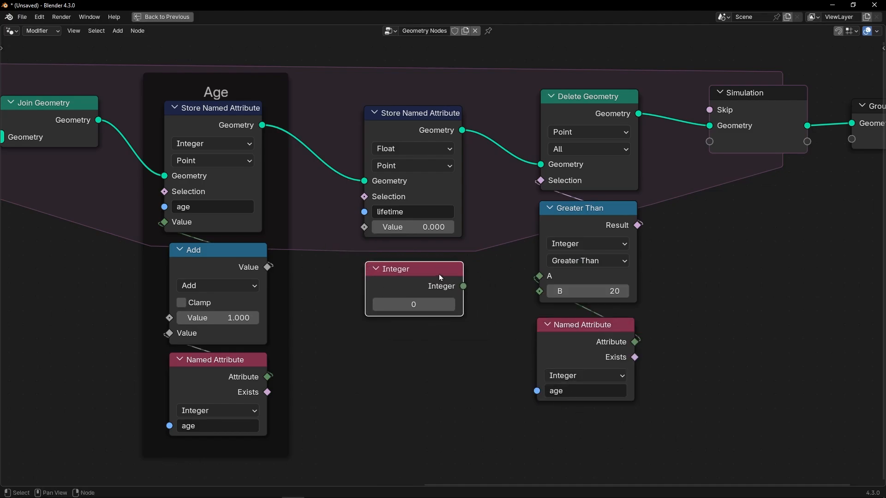
{"action": "left_click_drag", "start_coordinate": [439, 274], "coordinate": [449, 298]}
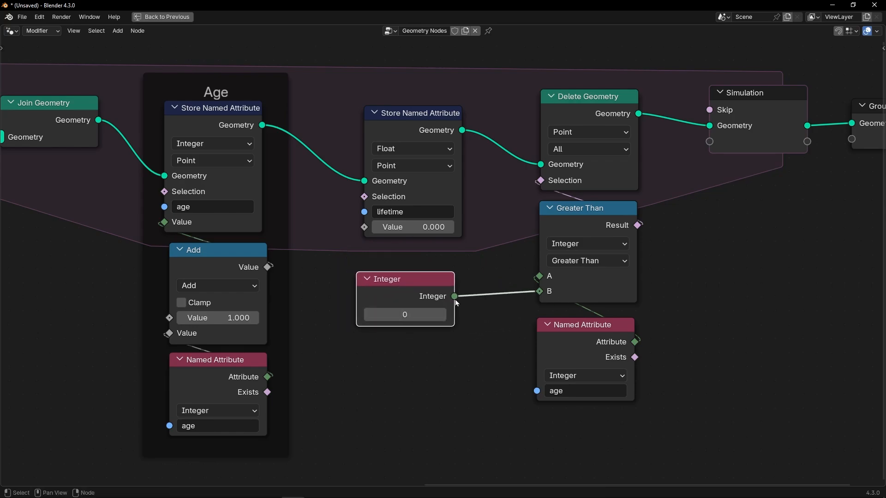
Step: Set the lifetime Store Named Attribute's data type to Integer and connect the Integer node to its Value input
{"action": "left_click", "coordinate": [409, 148]}
{"action": "left_click", "coordinate": [400, 198]}
{"action": "left_click_drag", "start_coordinate": [455, 297], "coordinate": [364, 227]}
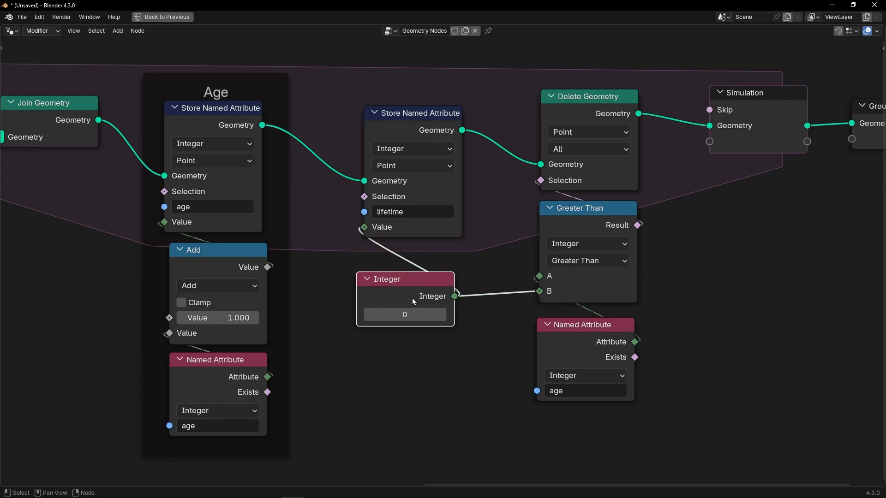
Step: Set the Integer node's value to 20
{"action": "left_click", "coordinate": [400, 314]}
{"action": "type", "text": "20"}
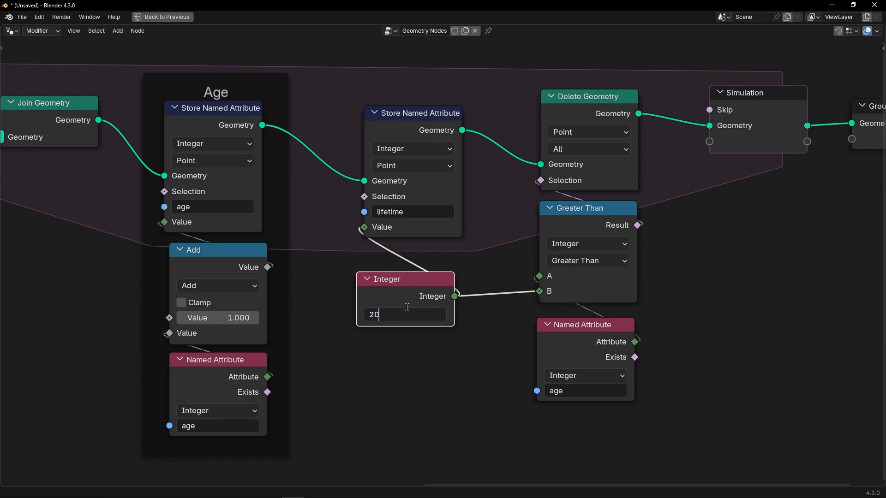
{"action": "key", "text": "Return"}
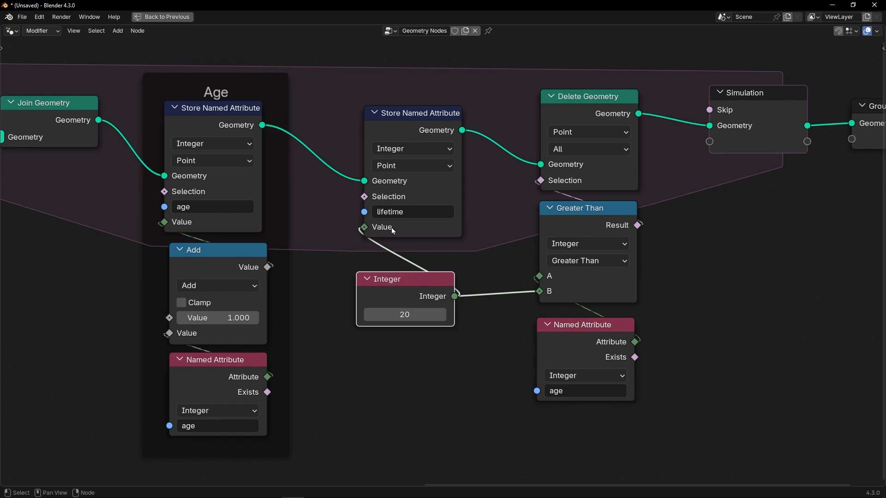
Step: Frame the lifetime Store Named Attribute and Integer nodes together and label the frame Lifetime / Trail
{"action": "left_click_drag", "start_coordinate": [342, 94], "coordinate": [466, 352]}
{"action": "key", "text": "ctrl+j"}
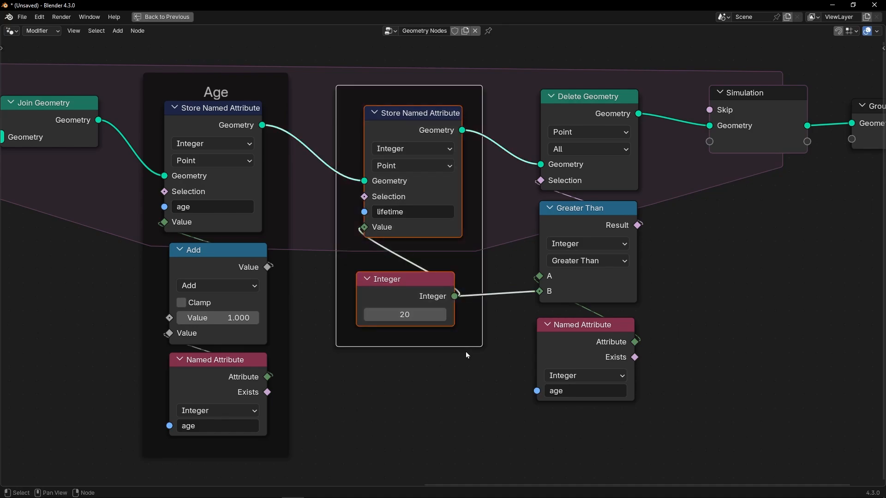
{"action": "key", "text": "F2"}
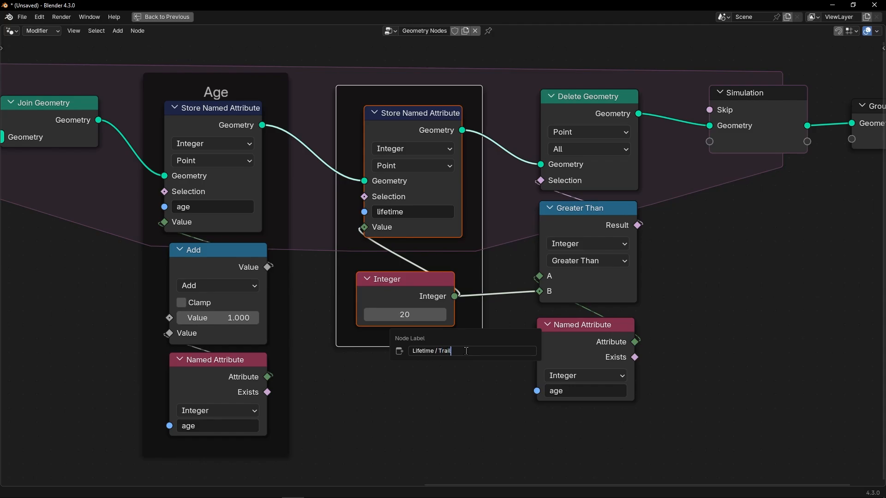
{"action": "key", "text": "Return"}
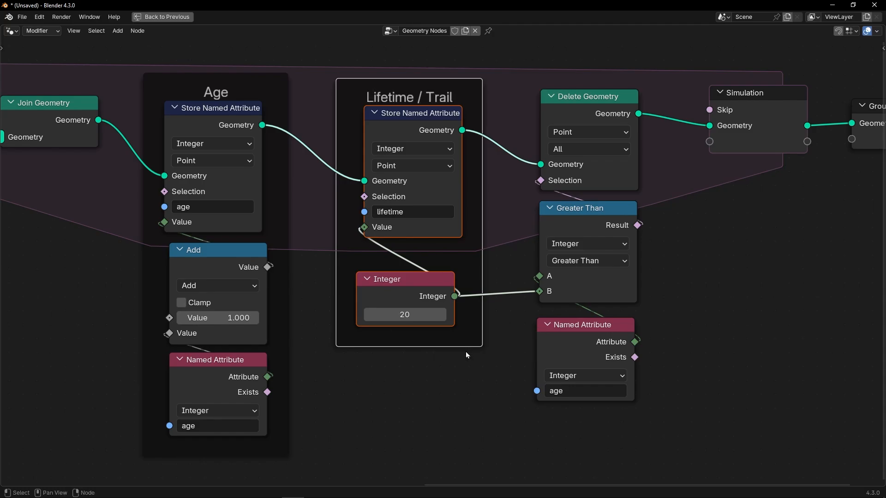
Step: Restore the split layout and replay the simulation from frame 1 to examine the point trail
{"action": "key", "text": "ctrl+space"}
{"action": "key", "text": "space"}
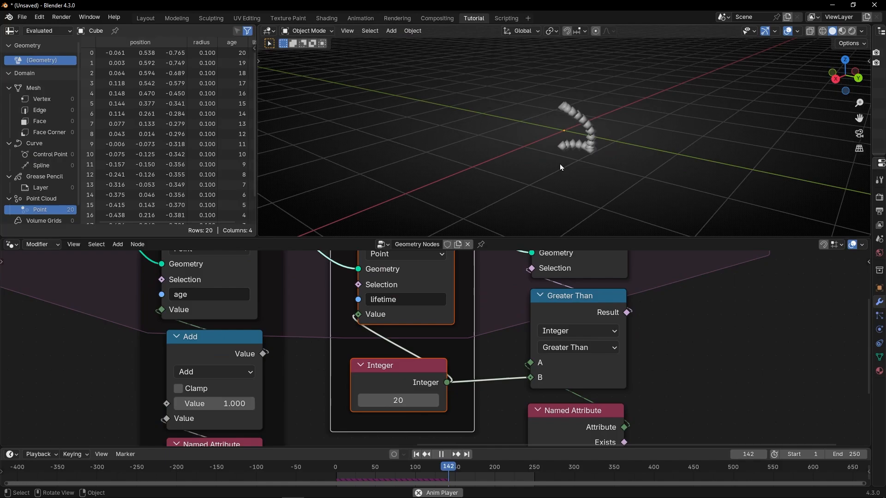
{"action": "scroll", "coordinate": [508, 298], "scroll_direction": "down", "scroll_amount": 3}
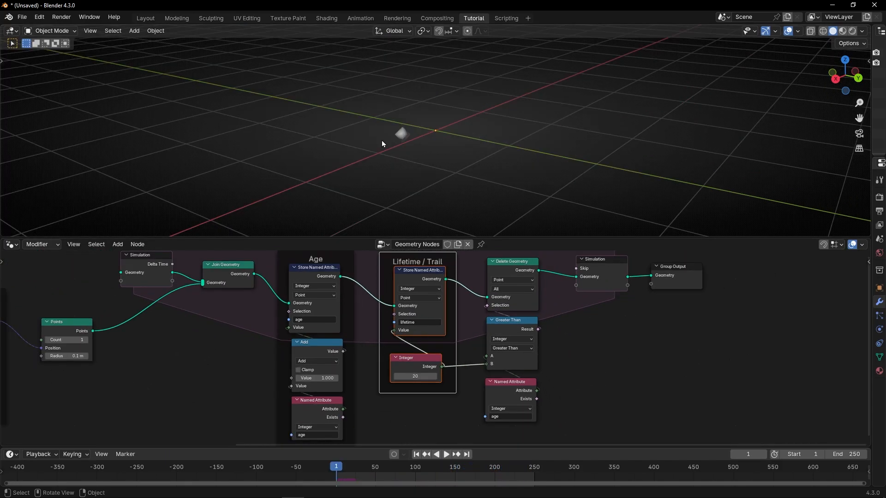
{"action": "key", "text": "space"}
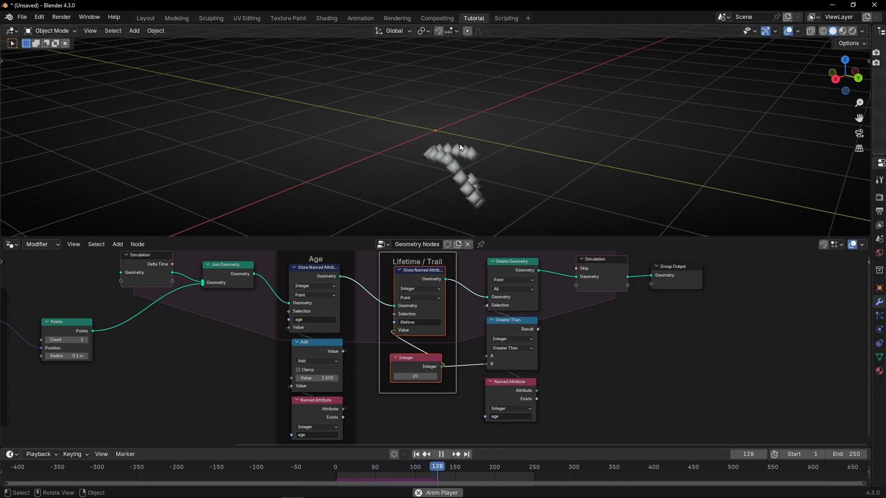
Step: Maximize the node editor and move the Group Output node farther from the Simulation output node
{"action": "key", "text": "ctrl+space"}
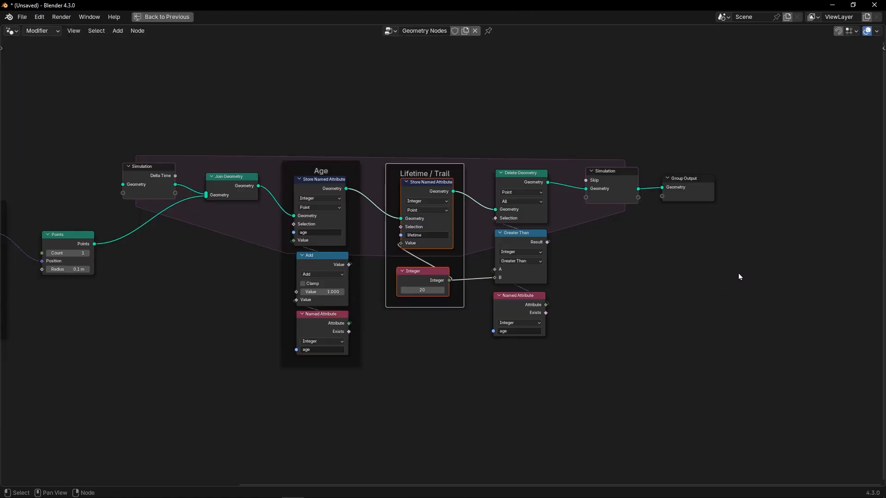
{"action": "middle_click_drag", "start_coordinate": [738, 273], "coordinate": [524, 305]}
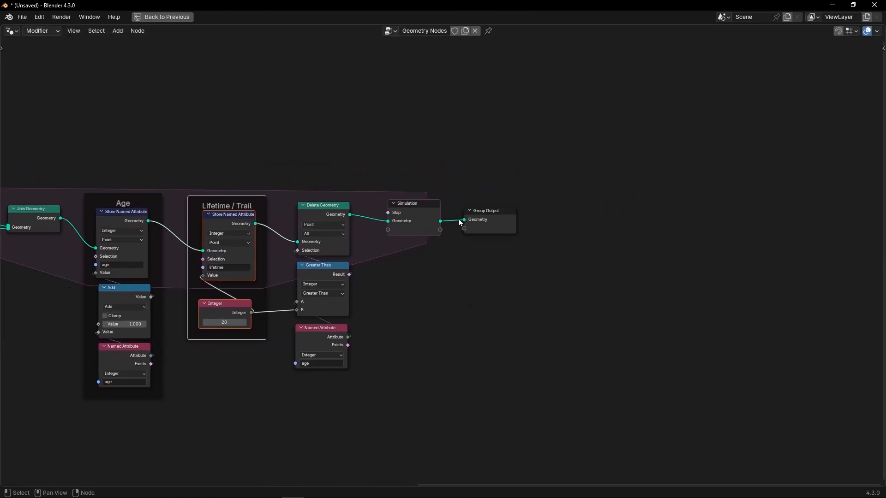
{"action": "left_click_drag", "start_coordinate": [459, 220], "coordinate": [616, 225]}
{"action": "scroll", "coordinate": [566, 167], "scroll_direction": "up", "scroll_amount": 2}
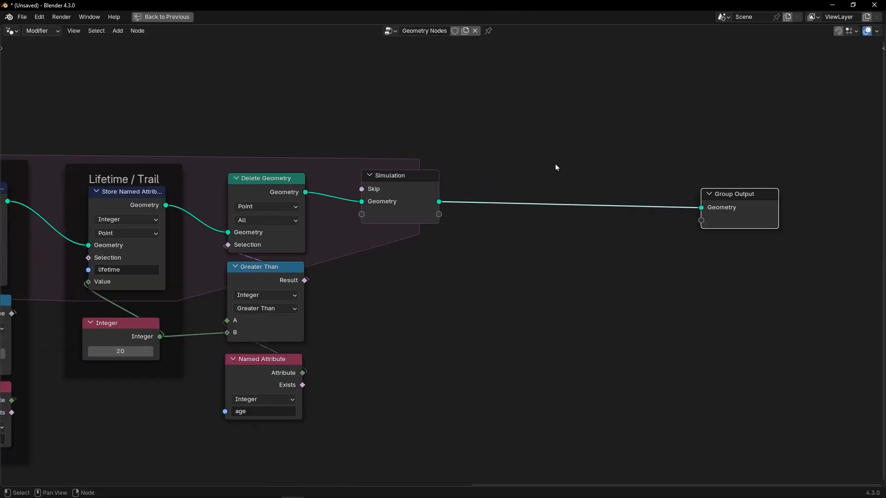
Step: Add a Points to Curves node above the link between the Simulation output and Group Output, leaving it unconnected
{"action": "key", "text": "shift+a"}
{"action": "type", "text": "poin"}
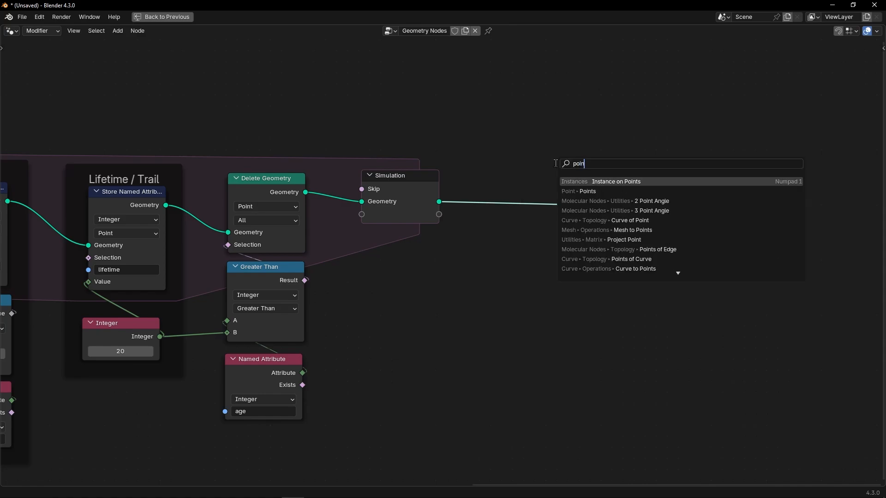
{"action": "type", "text": "ts to"}
{"action": "key", "text": "Return"}
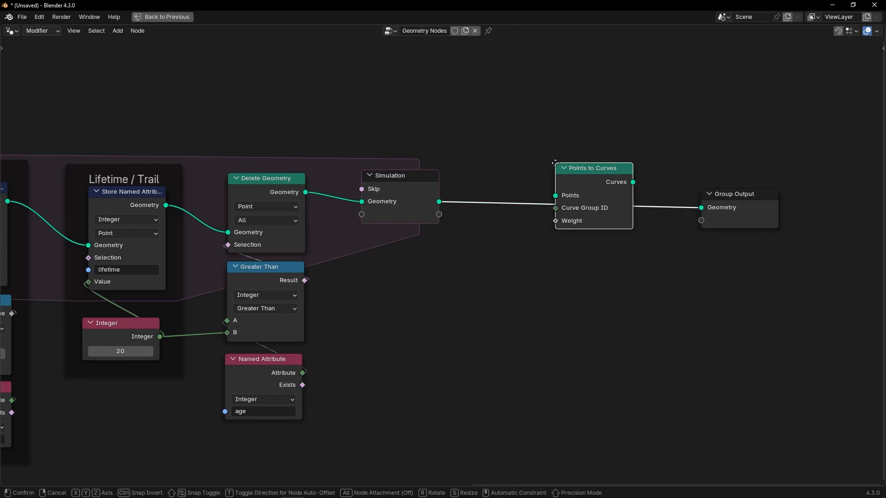
{"action": "left_click", "coordinate": [530, 126]}
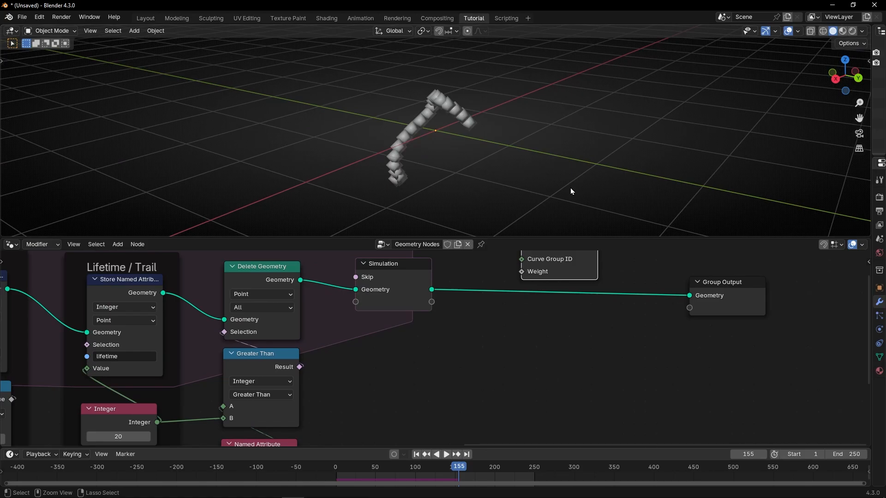
Step: Restore the split layout, insert Points to Curves between the Simulation output and Group Output, and play the simulation from frame 1
{"action": "key", "text": "ctrl+space"}
{"action": "middle_click_drag", "start_coordinate": [548, 289], "coordinate": [416, 383]}
{"action": "scroll", "coordinate": [416, 383], "scroll_direction": "up", "scroll_amount": 1}
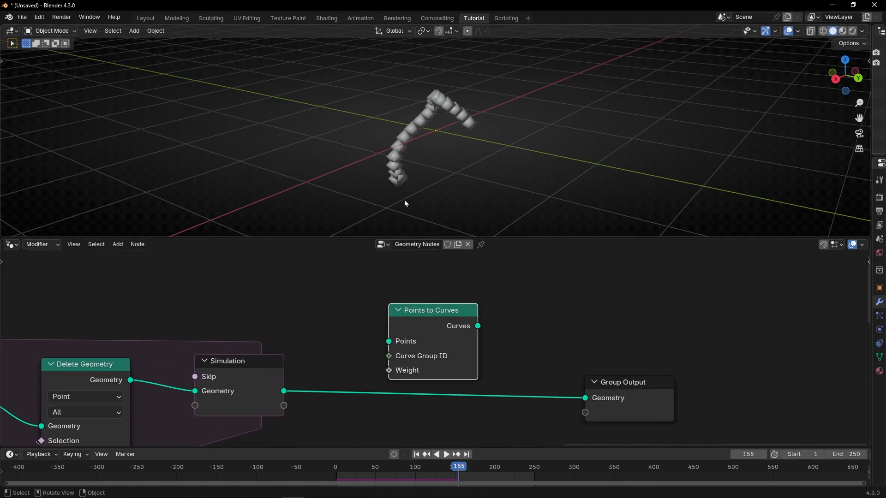
{"action": "mouse_move", "coordinate": [450, 129]}
{"action": "middle_mouse_down"}
{"action": "mouse_move", "coordinate": [336, 125]}
{"action": "mouse_move", "coordinate": [464, 123]}
{"action": "mouse_move", "coordinate": [454, 127]}
{"action": "middle_mouse_up"}
{"action": "middle_click_drag", "start_coordinate": [442, 268], "coordinate": [446, 230]}
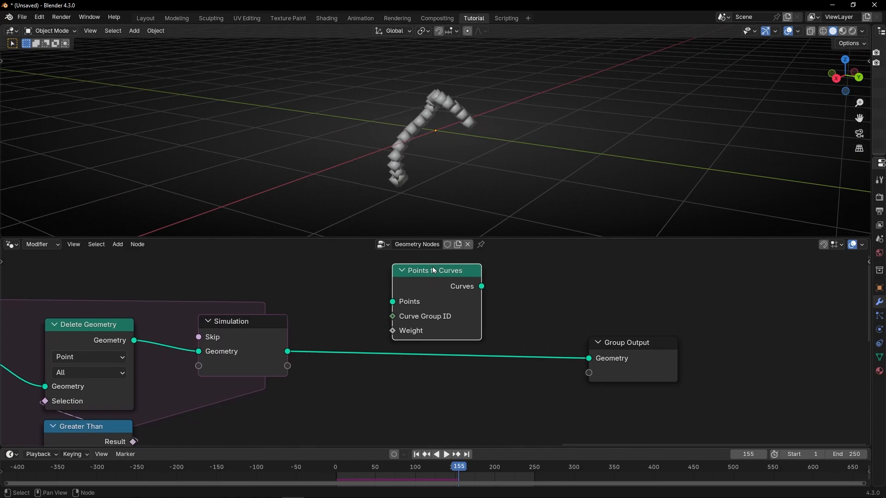
{"action": "left_click_drag", "start_coordinate": [433, 270], "coordinate": [412, 317]}
{"action": "middle_click_drag", "start_coordinate": [436, 176], "coordinate": [503, 178]}
{"action": "key", "text": "space"}
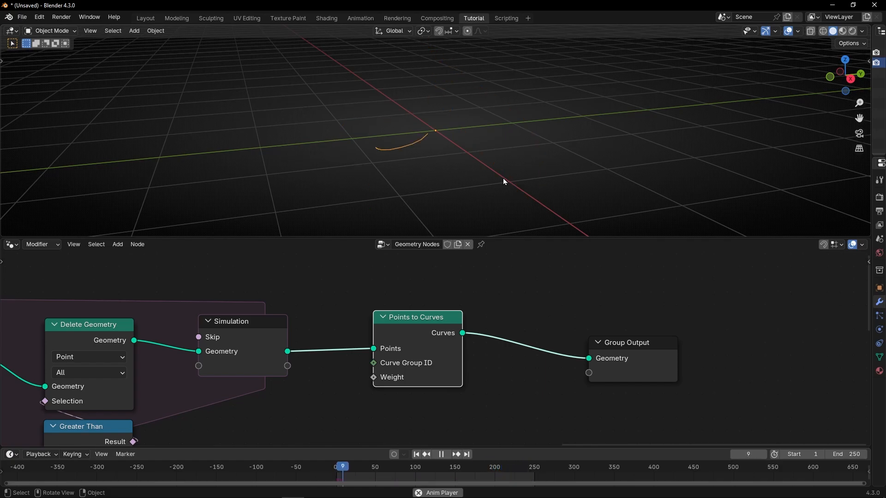
Step: Move the Animation frame and the Points node closer to the simulation zone, tightening the gap between them
{"action": "scroll", "coordinate": [373, 315], "scroll_direction": "down", "scroll_amount": 6}
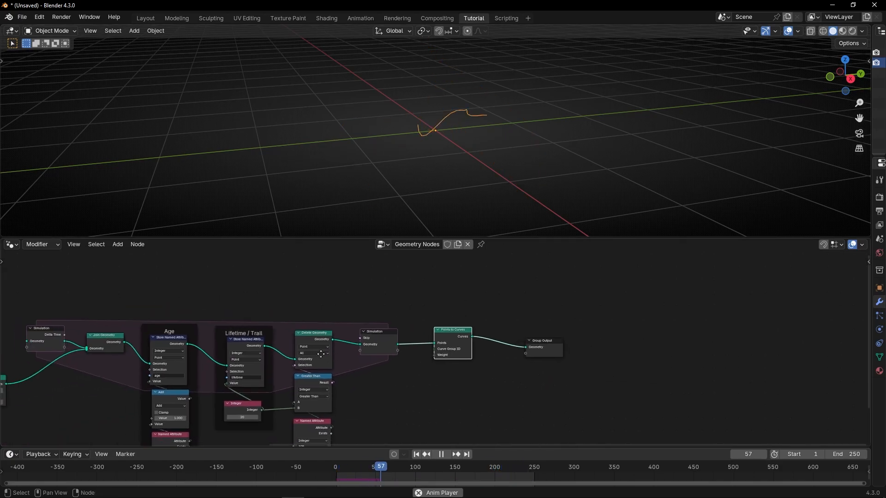
{"action": "scroll", "coordinate": [370, 312], "scroll_direction": "left", "scroll_amount": 3, "text": "ctrl"}
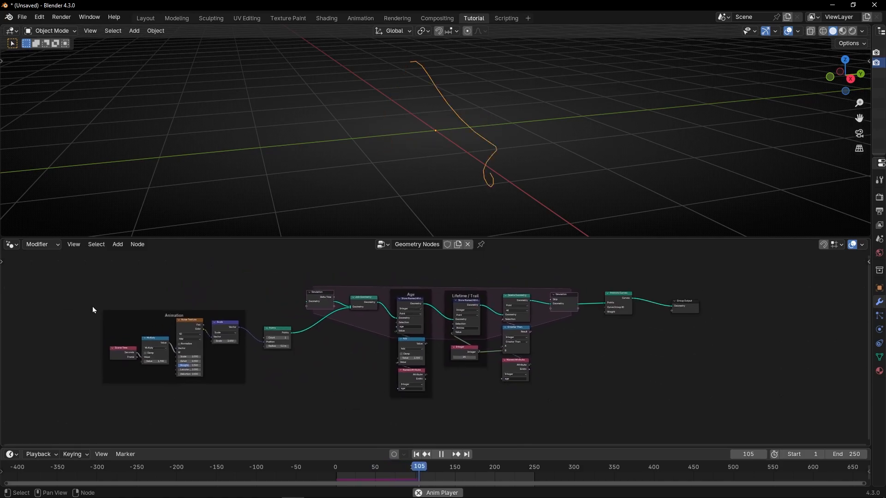
{"action": "left_click_drag", "start_coordinate": [93, 306], "coordinate": [283, 395]}
{"action": "key", "text": "g"}
{"action": "left_click", "coordinate": [316, 406]}
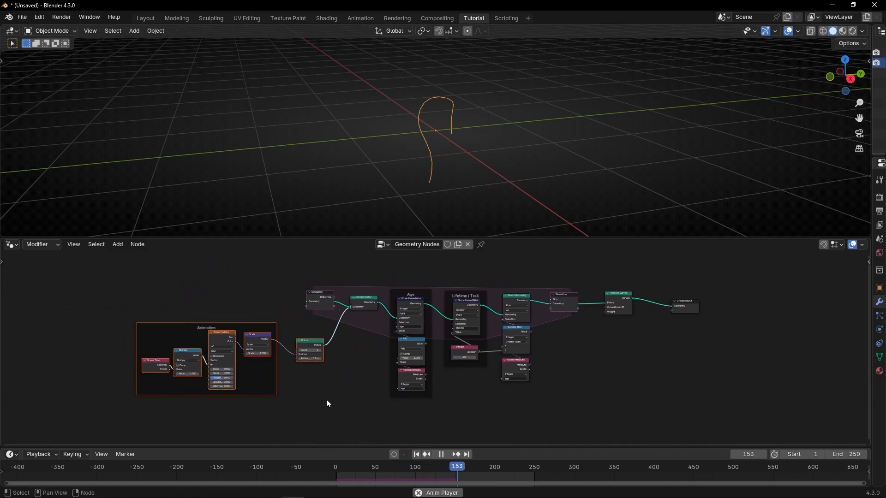
{"action": "left_click", "coordinate": [326, 400]}
{"action": "left_click_drag", "start_coordinate": [255, 326], "coordinate": [261, 331]}
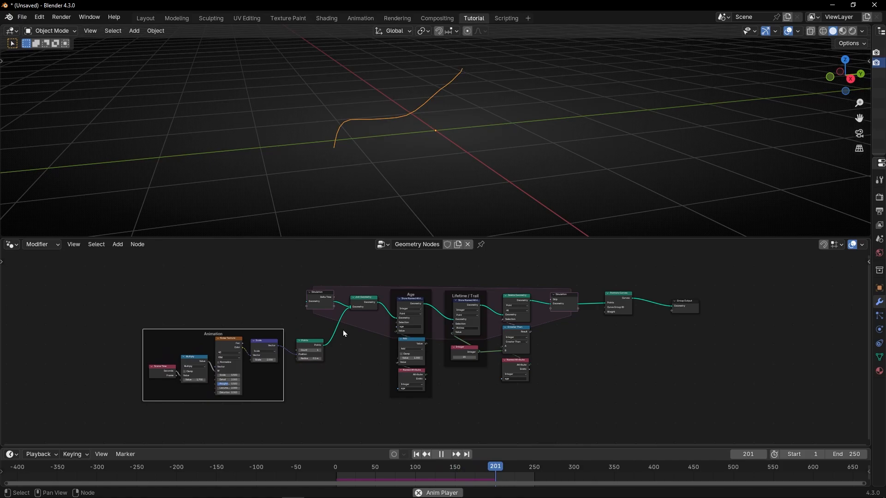
Step: Set the Integer node in the Lifetime / Trail frame to 66 and watch the curve trail during playback
{"action": "scroll", "coordinate": [369, 315], "scroll_direction": "up", "scroll_amount": 3}
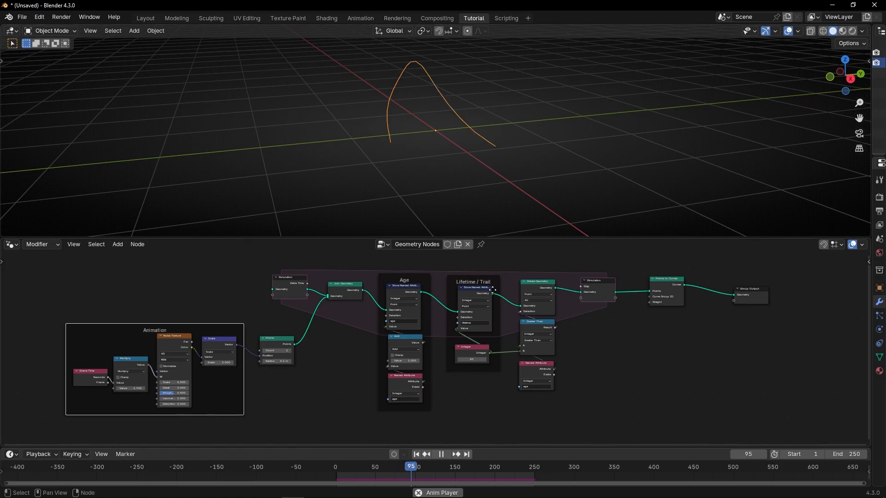
{"action": "scroll", "coordinate": [483, 357], "scroll_direction": "up", "scroll_amount": 1}
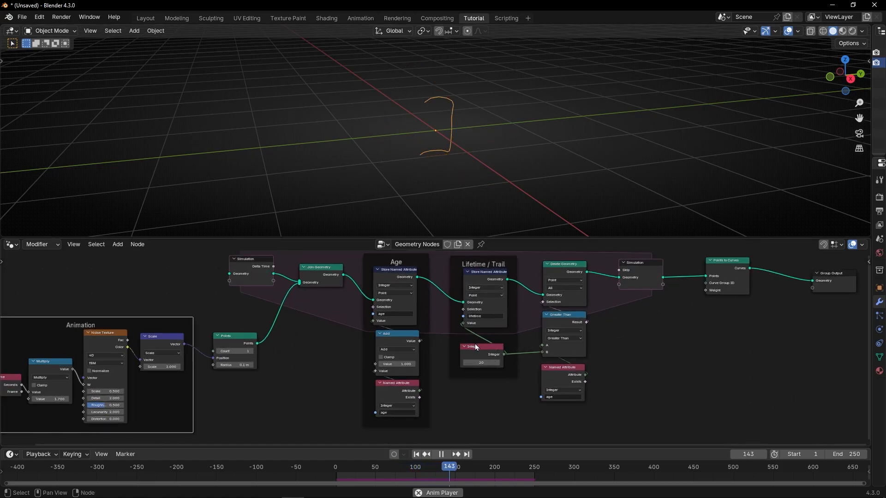
{"action": "left_click", "coordinate": [467, 362]}
{"action": "type", "text": "60"}
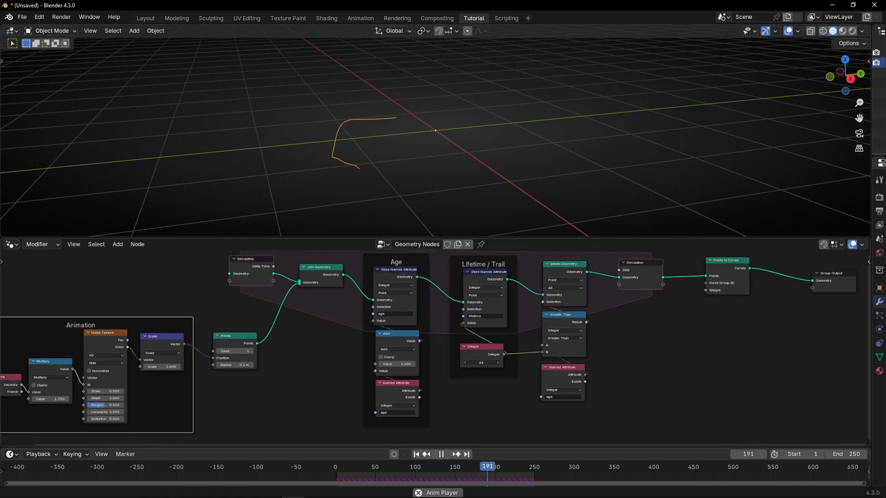
{"action": "key", "text": "Return"}
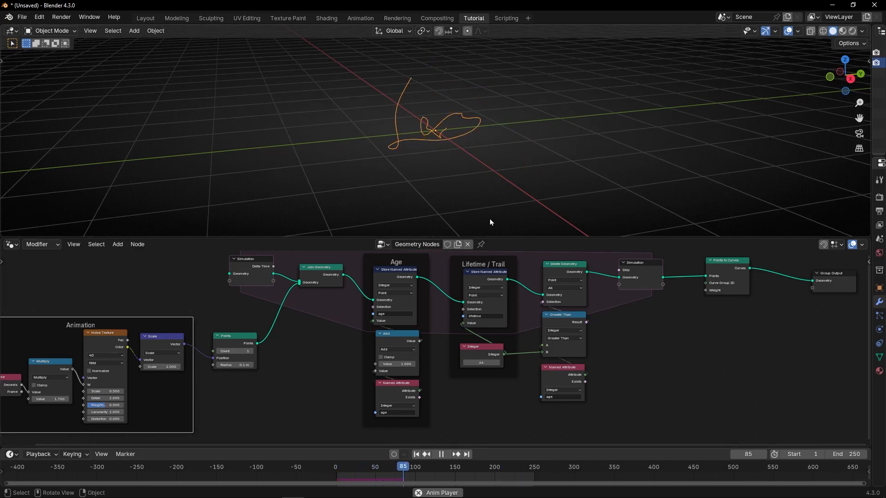
Step: Stop playback, set the Lifetime / Trail frame's Integer node to 20, and return to frame 1
{"action": "key", "text": "space"}
{"action": "scroll", "coordinate": [436, 349], "scroll_direction": "up", "scroll_amount": 2}
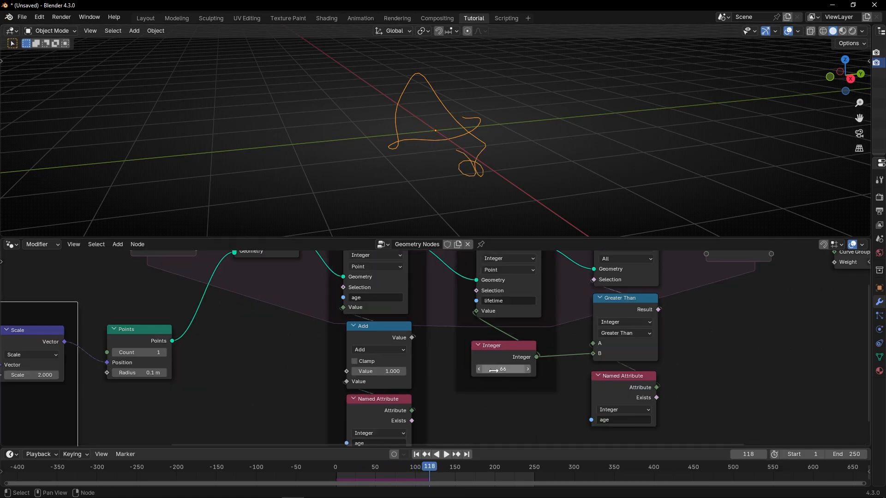
{"action": "left_click", "coordinate": [494, 371]}
{"action": "type", "text": "20"}
{"action": "key", "text": "Return"}
{"action": "key", "text": "shift+Left"}
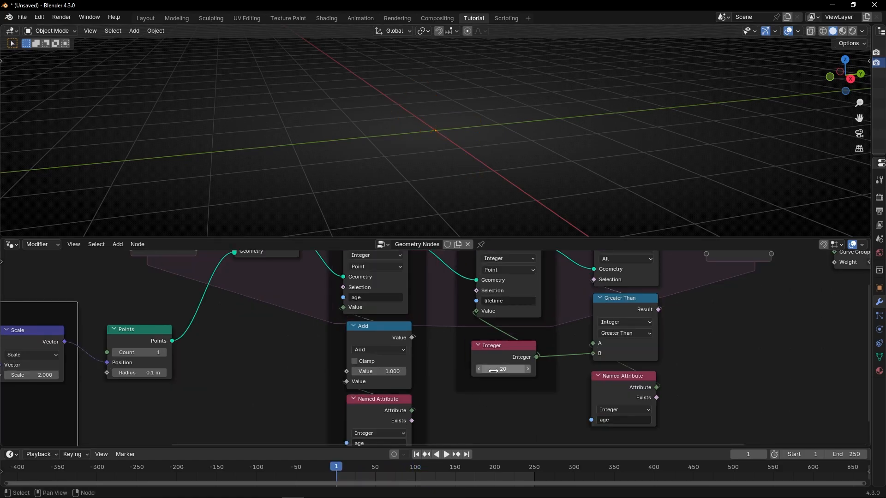
Step: Set the Points node's Count to 2 and play the simulation briefly to check the curve
{"action": "key", "text": "space"}
{"action": "key", "text": "space"}
{"action": "mouse_move", "coordinate": [279, 363]}
{"action": "middle_mouse_down"}
{"action": "mouse_move", "coordinate": [414, 344]}
{"action": "mouse_move", "coordinate": [457, 318]}
{"action": "middle_mouse_up"}
{"action": "scroll", "coordinate": [358, 310], "scroll_direction": "up", "scroll_amount": 5}
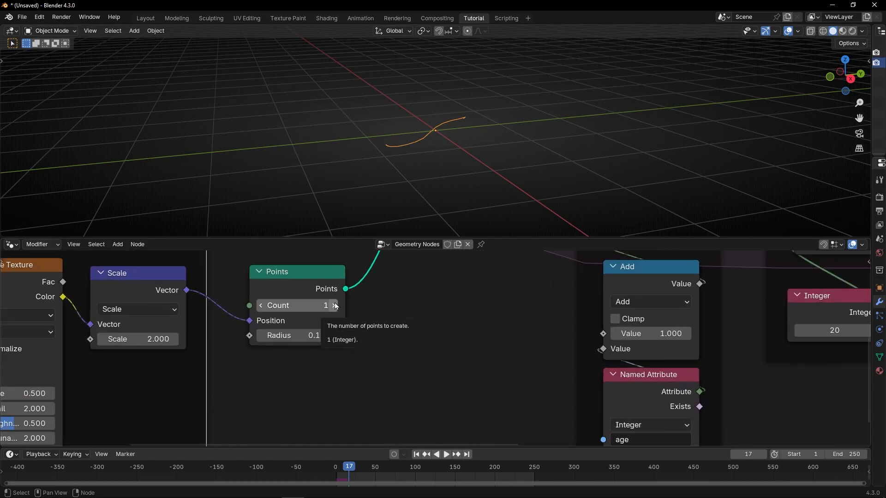
{"action": "left_click", "coordinate": [335, 306]}
{"action": "key", "text": "space"}
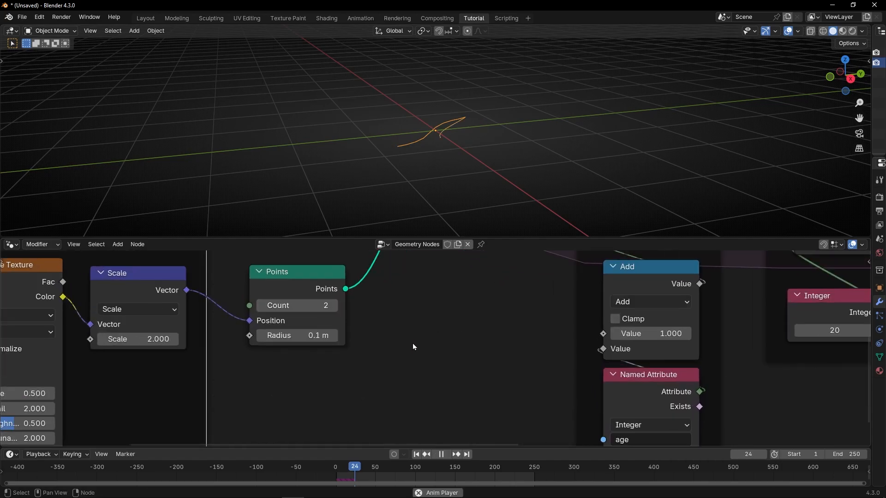
{"action": "key", "text": "space"}
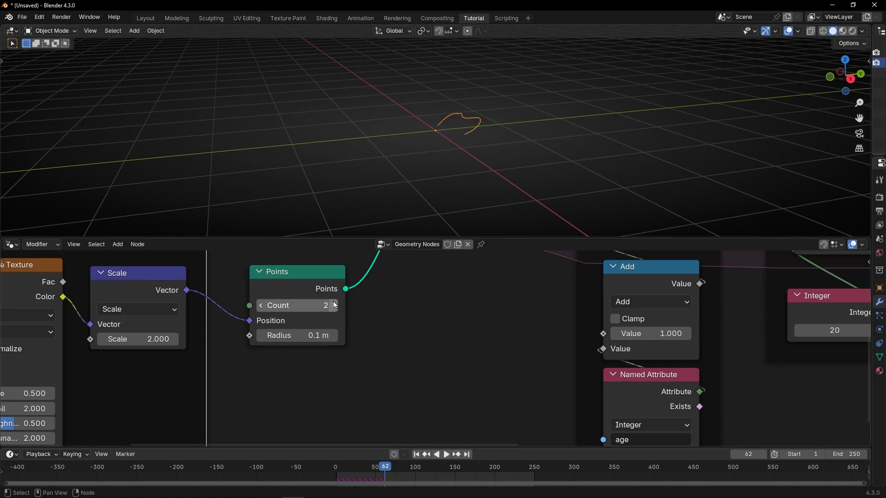
Step: Move the Scene Time and Multiply nodes lower in the Animation frame, freeing space beside the Noise Texture's Vector input
{"action": "scroll", "coordinate": [299, 286], "scroll_direction": "down", "scroll_amount": 2}
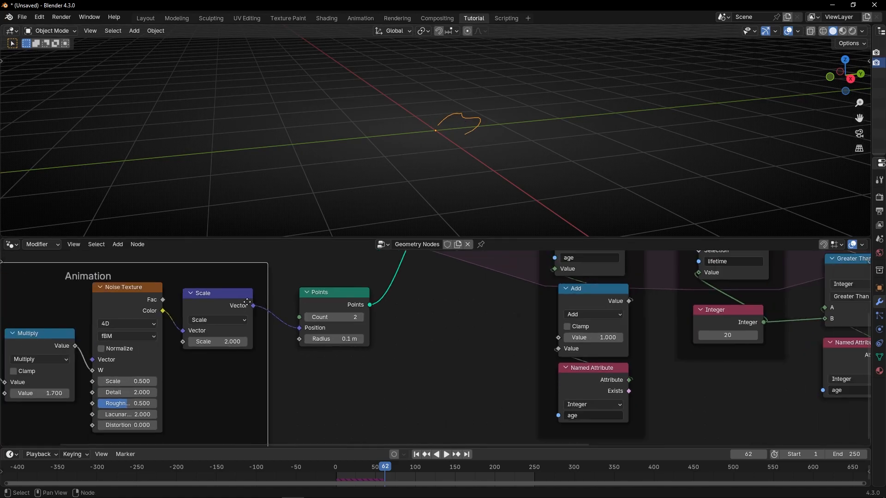
{"action": "middle_click_drag", "start_coordinate": [246, 303], "coordinate": [389, 300]}
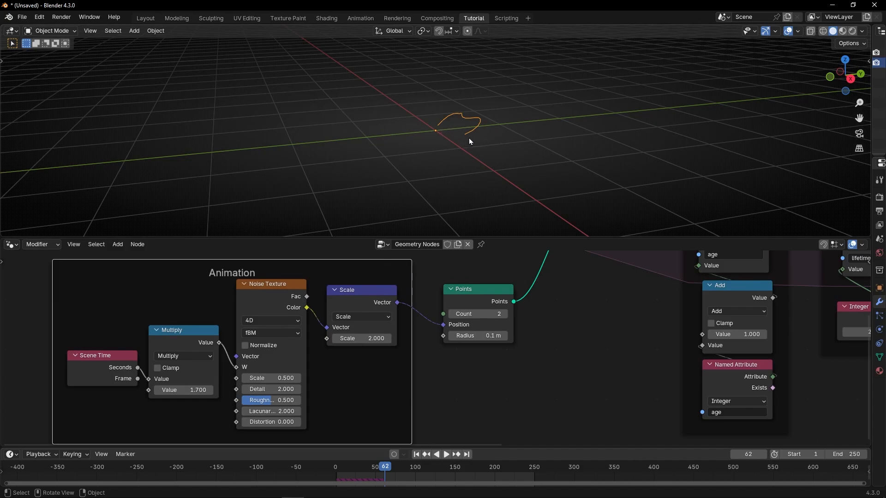
{"action": "scroll", "coordinate": [350, 311], "scroll_direction": "up", "scroll_amount": 4}
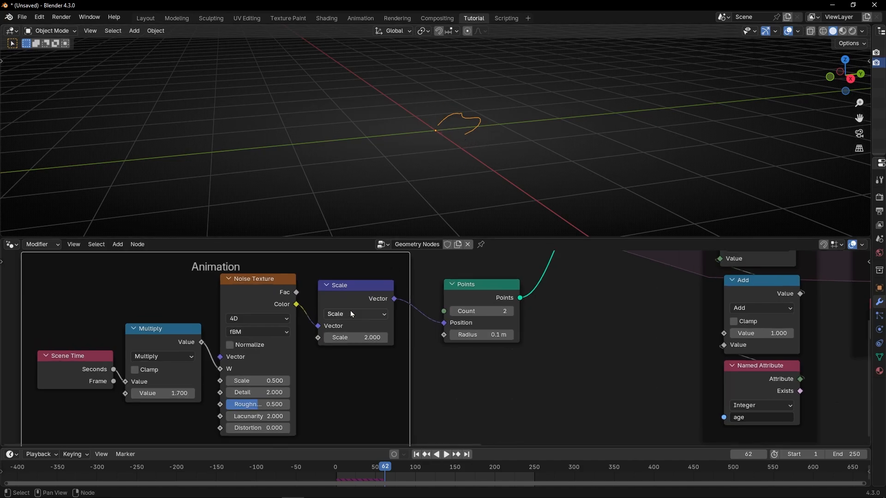
{"action": "middle_click_drag", "start_coordinate": [228, 311], "coordinate": [430, 266]}
{"action": "left_click_drag", "start_coordinate": [227, 320], "coordinate": [223, 372]}
{"action": "left_click_drag", "start_coordinate": [302, 278], "coordinate": [303, 336]}
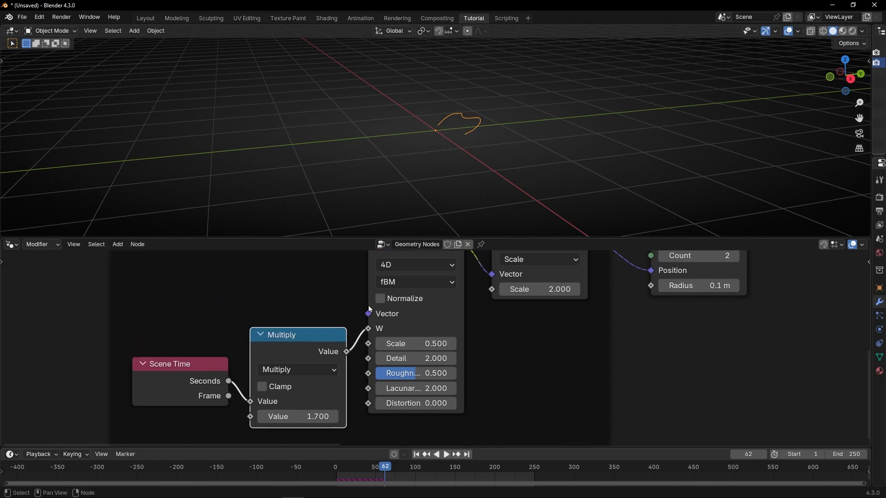
{"action": "scroll", "coordinate": [371, 315], "scroll_direction": "down", "scroll_amount": 3}
{"action": "middle_click_drag", "start_coordinate": [399, 312], "coordinate": [357, 347]}
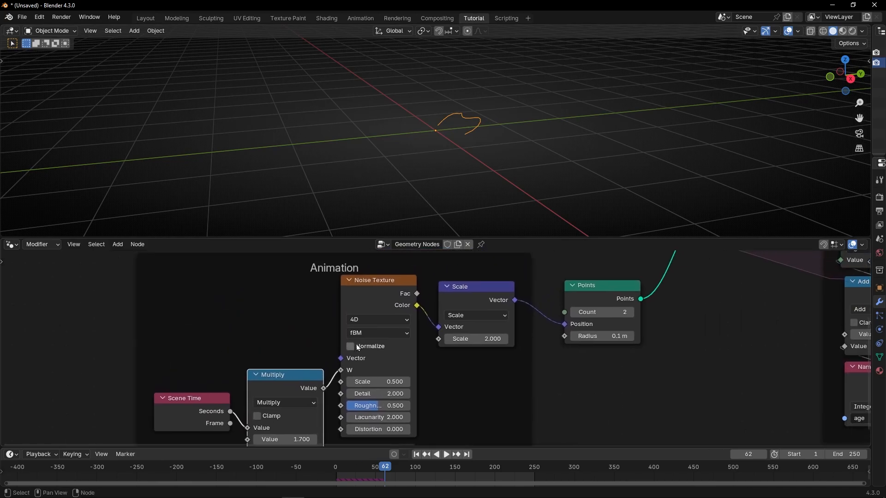
Step: Add an Index node linked to the Noise Texture's Vector input and place it above the Multiply node
{"action": "left_click_drag", "start_coordinate": [341, 359], "coordinate": [284, 309]}
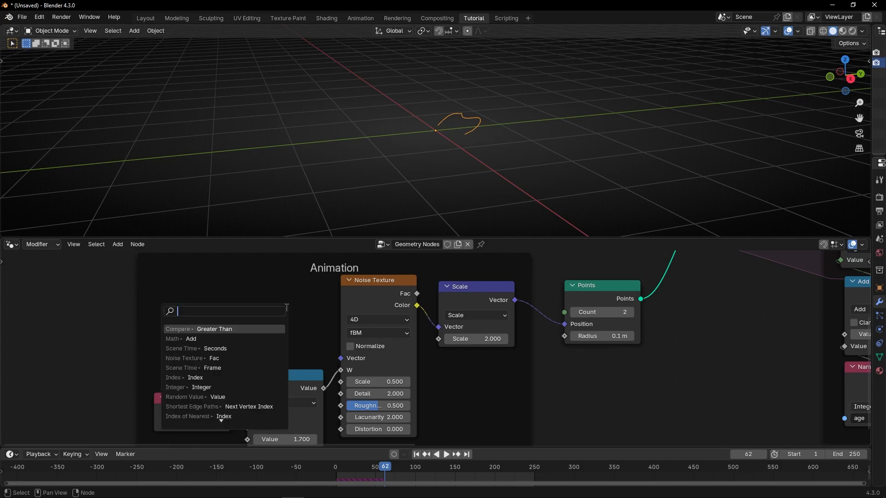
{"action": "type", "text": "index"}
{"action": "key", "text": "Return"}
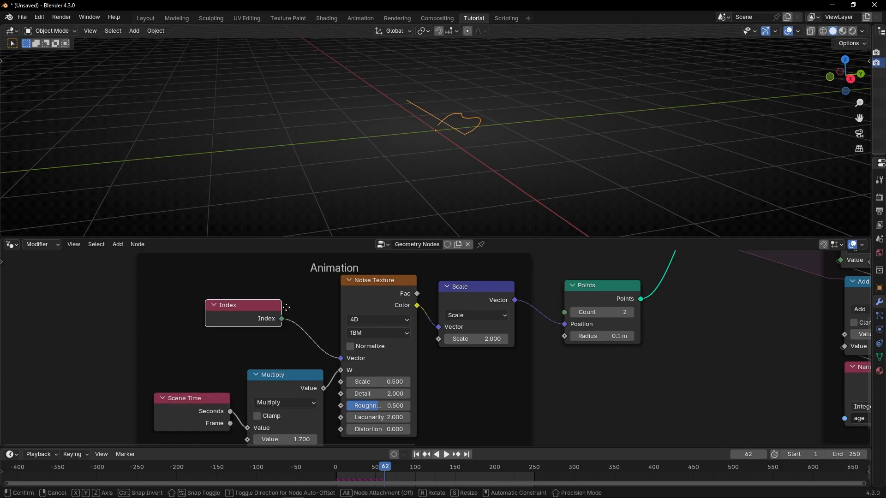
{"action": "left_click", "coordinate": [316, 318]}
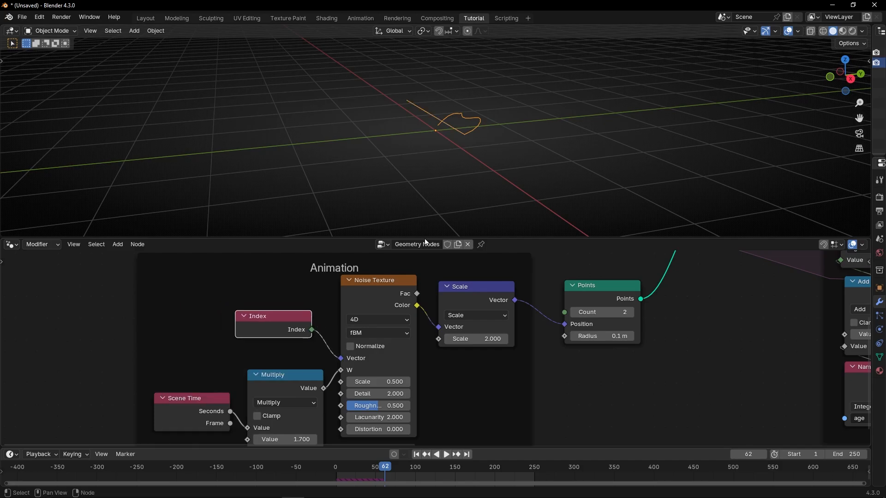
Step: Mute the Points to Curves node so raw points are output, and return to frame 1
{"action": "middle_click_drag", "start_coordinate": [589, 313], "coordinate": [97, 316]}
{"action": "scroll", "coordinate": [596, 350], "scroll_direction": "down", "scroll_amount": 4}
{"action": "middle_click_drag", "start_coordinate": [596, 349], "coordinate": [242, 411]}
{"action": "left_click", "coordinate": [508, 284]}
{"action": "key", "text": "m"}
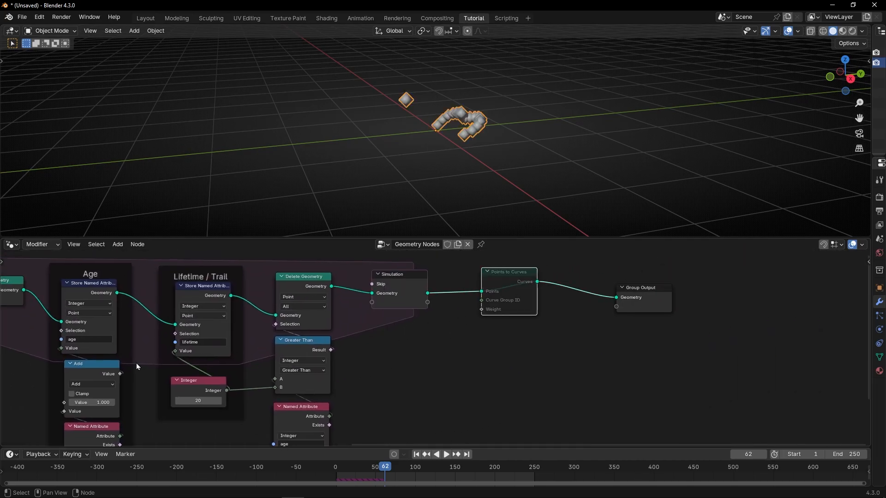
{"action": "middle_click_drag", "start_coordinate": [137, 364], "coordinate": [460, 428]}
{"action": "left_click", "coordinate": [418, 459]}
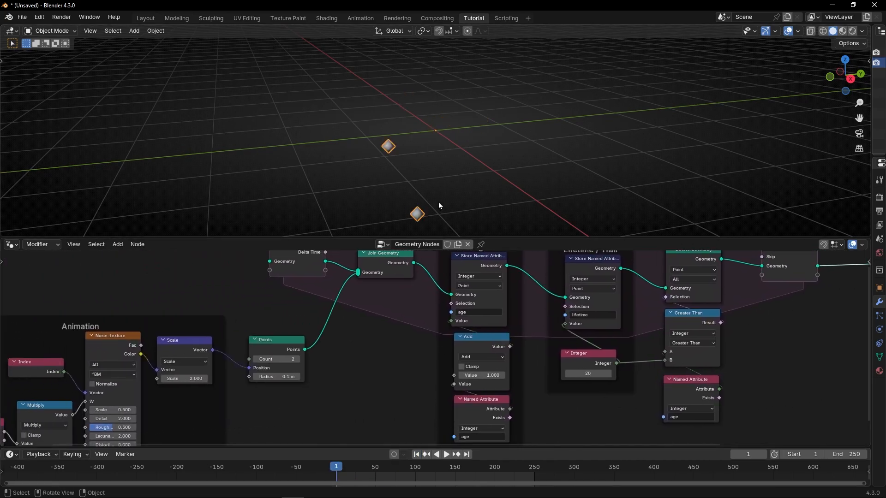
Step: Cut the link between Index and the Noise Texture's Vector input to compare the point positions, and reconnect it
{"action": "middle_click_drag", "start_coordinate": [204, 332], "coordinate": [360, 298]}
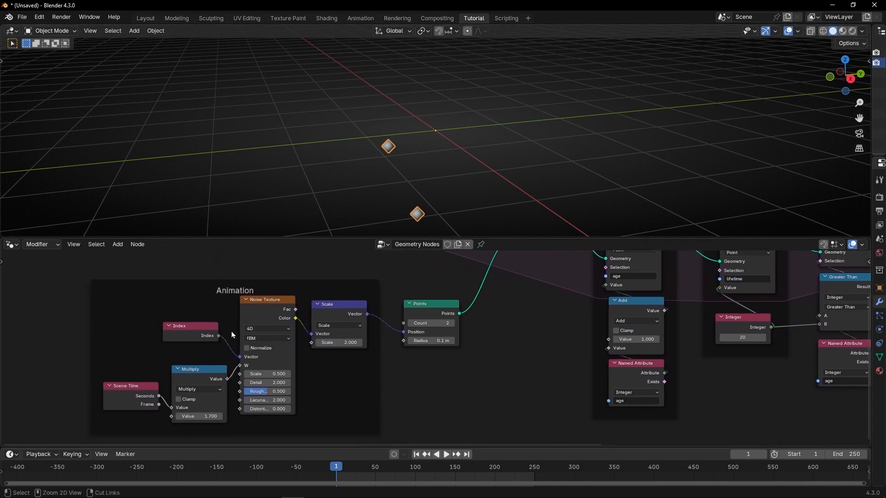
{"action": "right_click_drag", "start_coordinate": [230, 331], "coordinate": [224, 347], "text": "ctrl"}
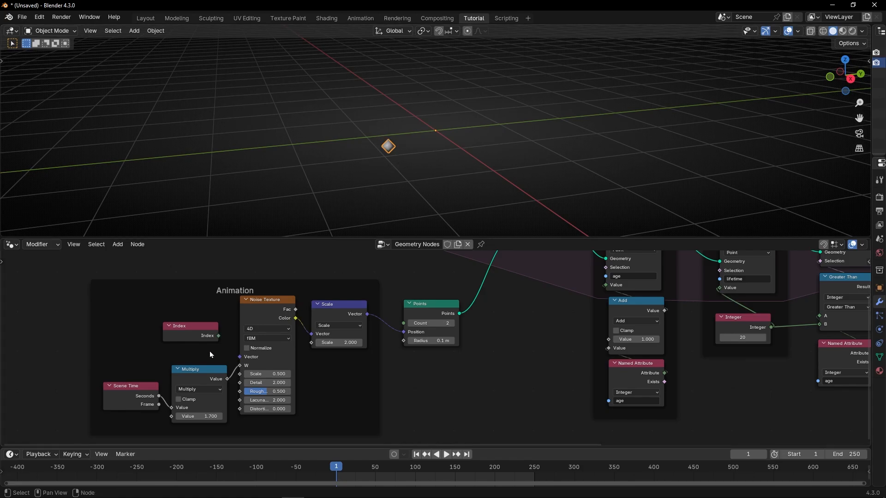
{"action": "scroll", "coordinate": [210, 353], "scroll_direction": "up", "scroll_amount": 2}
{"action": "left_click", "coordinate": [274, 323]}
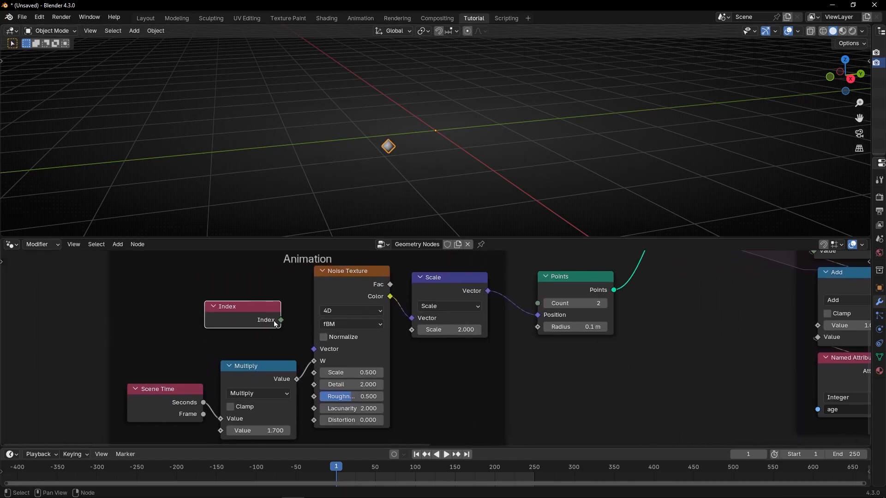
{"action": "left_click_drag", "start_coordinate": [275, 323], "coordinate": [310, 349]}
{"action": "mouse_move", "coordinate": [260, 317]}
{"action": "left_mouse_down"}
{"action": "mouse_move", "coordinate": [285, 318]}
{"action": "mouse_move", "coordinate": [249, 314]}
{"action": "mouse_move", "coordinate": [266, 306]}
{"action": "mouse_move", "coordinate": [261, 323]}
{"action": "left_mouse_up"}
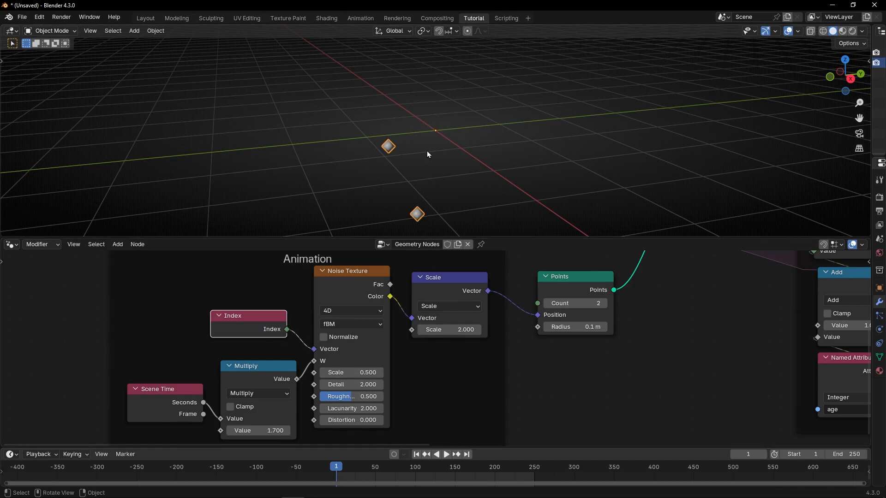
Step: Play the simulation and view the separate point trails from another angle, stopping playback at the end
{"action": "key", "text": "space"}
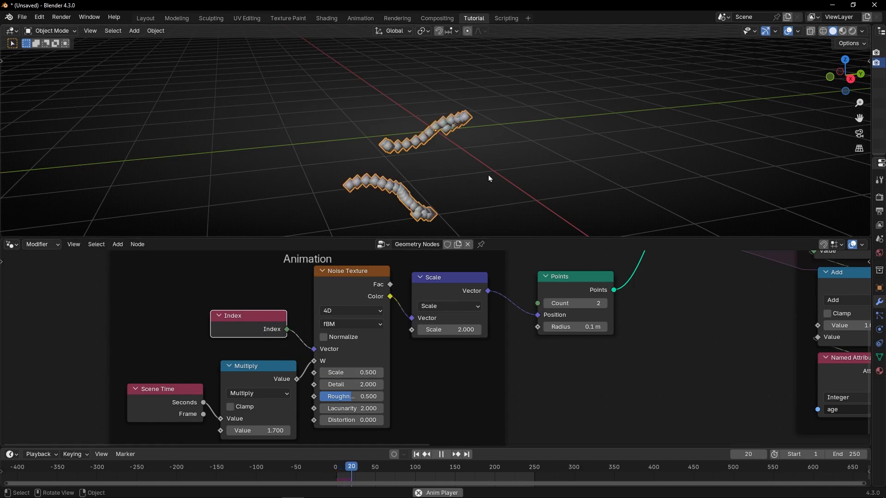
{"action": "middle_click_drag", "start_coordinate": [487, 175], "coordinate": [435, 176]}
{"action": "key", "text": "space"}
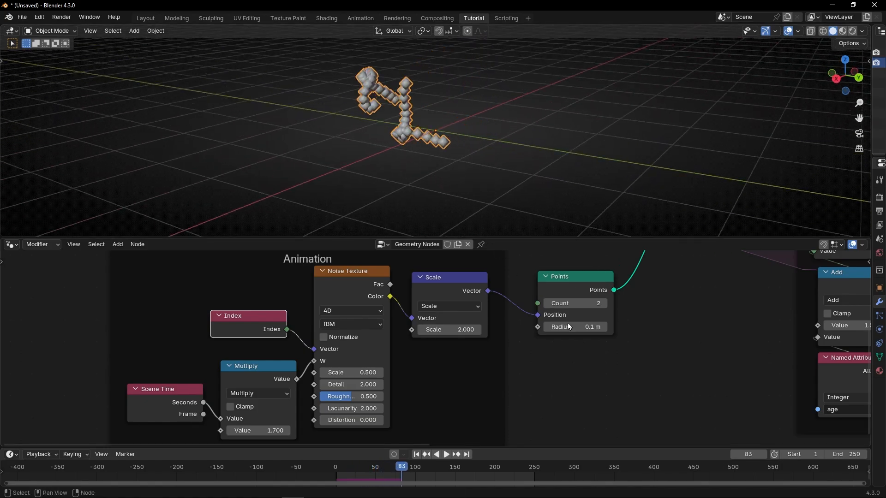
Step: Raise the Points node's Count to 4 and play the simulation while viewing the trails from another side
{"action": "middle_click_drag", "start_coordinate": [559, 327], "coordinate": [432, 348]}
{"action": "left_click", "coordinate": [480, 325]}
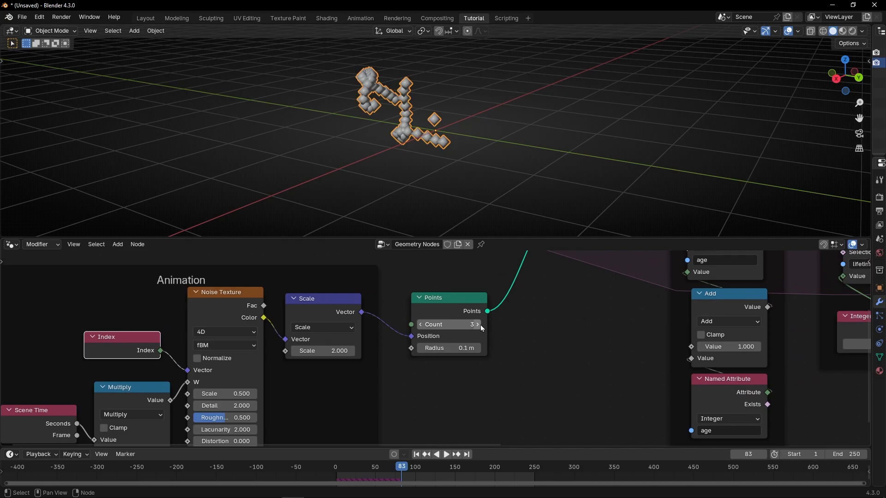
{"action": "left_click", "coordinate": [480, 325]}
{"action": "key", "text": "space"}
{"action": "middle_click_drag", "start_coordinate": [495, 182], "coordinate": [397, 177]}
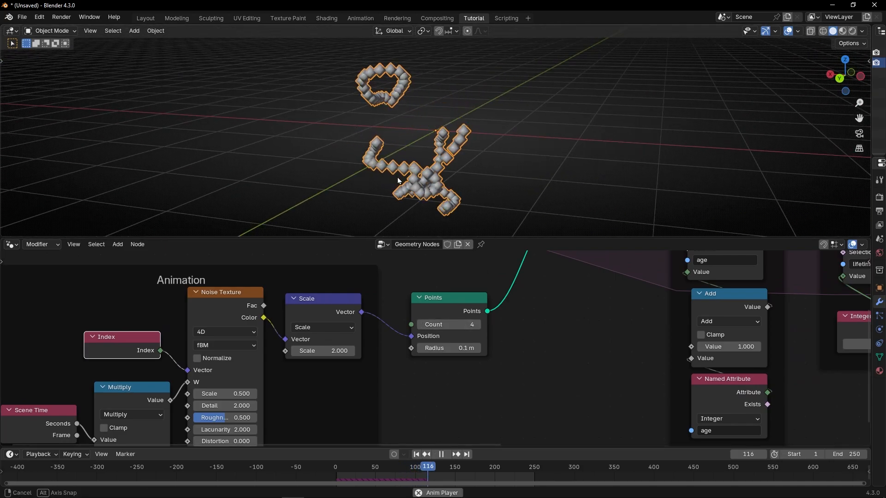
Step: Set the Animation frame's vector Scale node to 2.760, replay from frame 1, and stop playback
{"action": "left_click_drag", "start_coordinate": [342, 352], "coordinate": [377, 352]}
{"action": "key", "text": "shift+Left"}
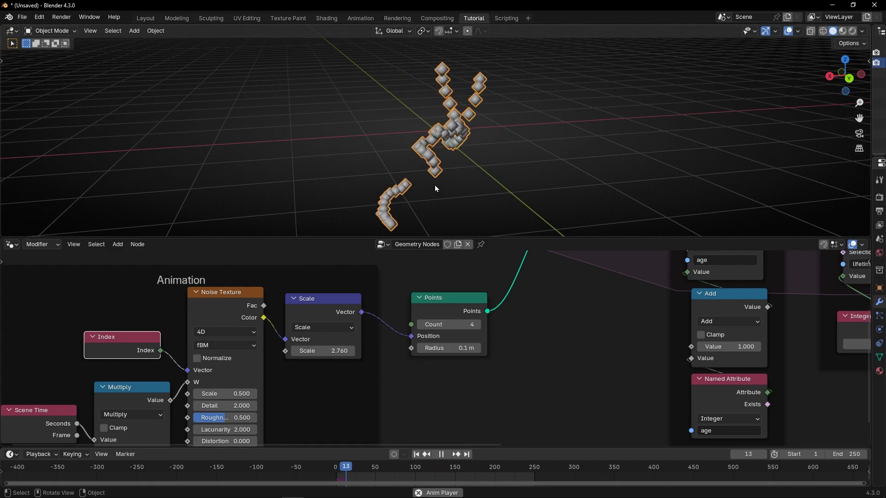
{"action": "middle_click_drag", "start_coordinate": [434, 185], "coordinate": [461, 187]}
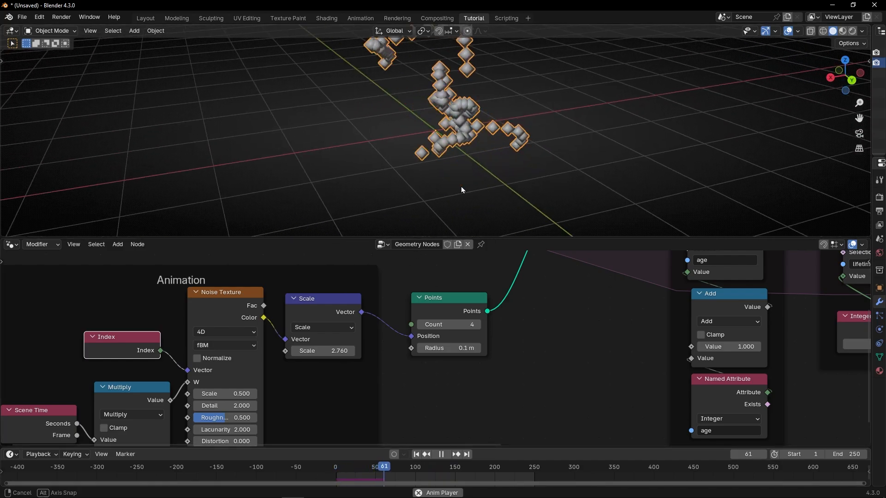
{"action": "key", "text": "space"}
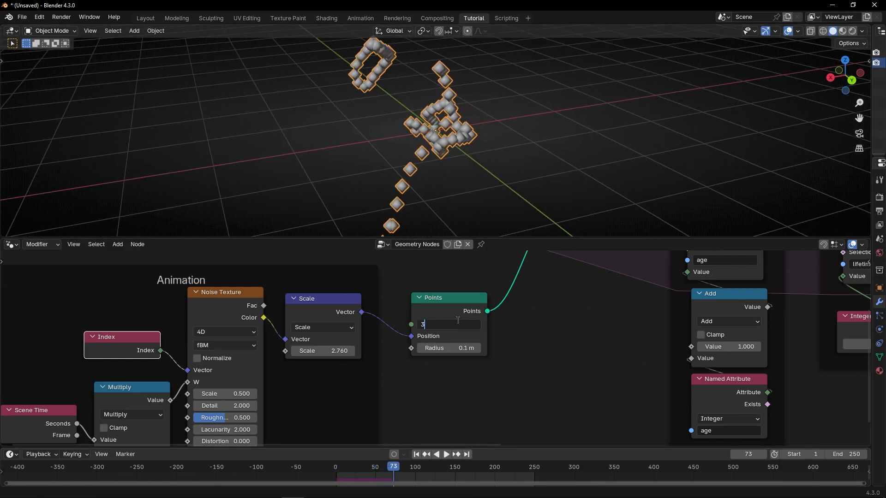
Step: Set the Points node's Count to 3 and replay the simulation briefly from frame 1
{"action": "key", "text": "Return"}
{"action": "key", "text": "shift+Left"}
{"action": "key", "text": "space"}
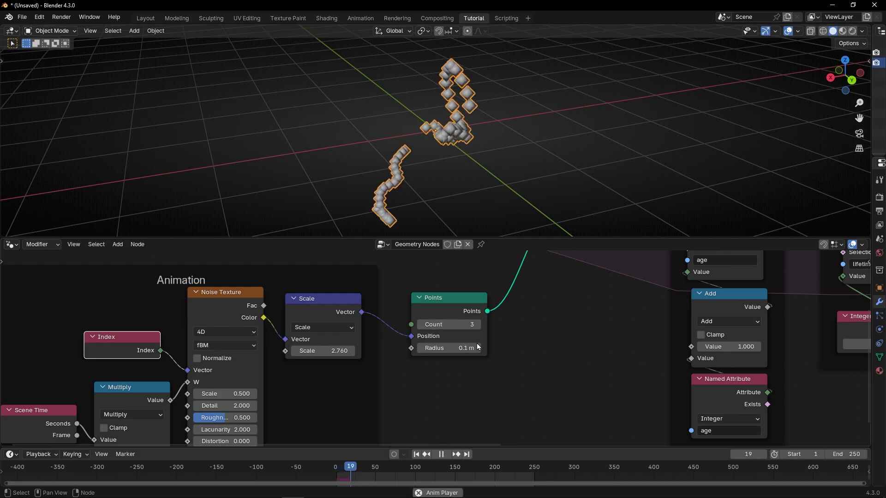
{"action": "key", "text": "space"}
Step: Unmute the Points to Curves node and replay the simulation from frame 1 to check how the trails connect
{"action": "middle_click_drag", "start_coordinate": [618, 358], "coordinate": [165, 402]}
{"action": "middle_click_drag", "start_coordinate": [673, 323], "coordinate": [368, 387]}
{"action": "left_click", "coordinate": [555, 300]}
{"action": "key", "text": "m"}
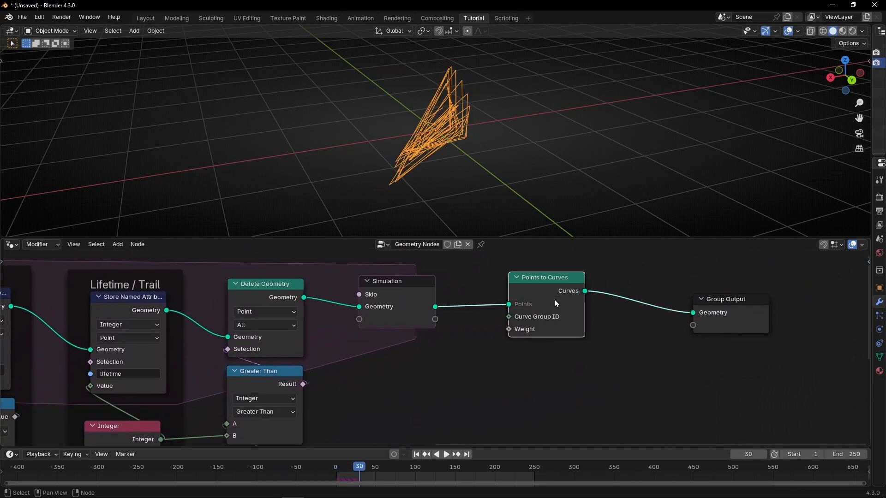
{"action": "key", "text": "shift+Left"}
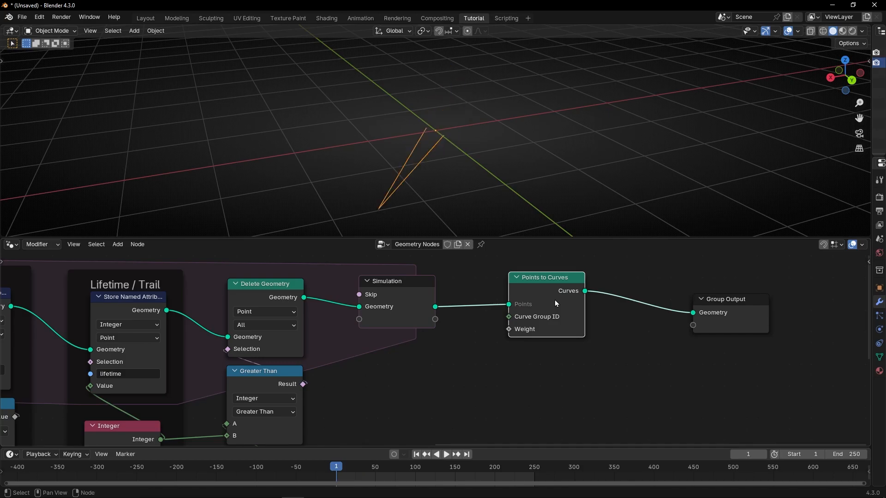
{"action": "key", "text": "space"}
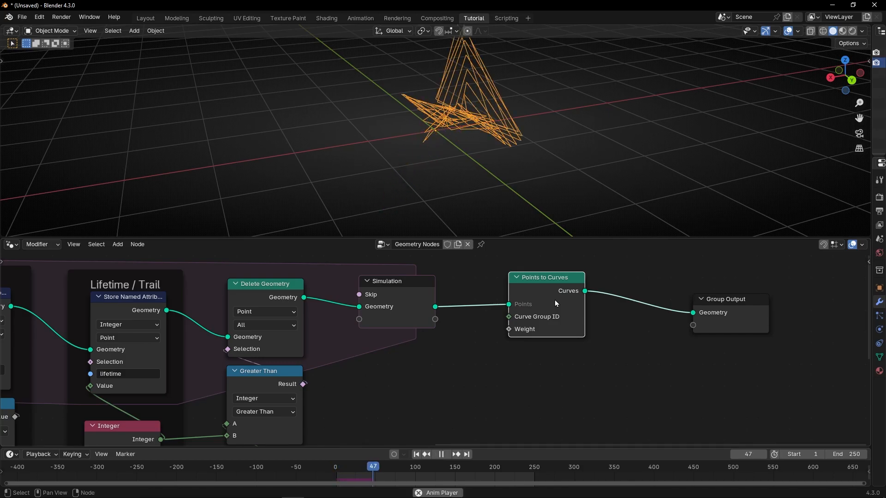
{"action": "key", "text": "space"}
Step: Mute Points to Curves again and examine the separate point trails alongside the Points node's Count setting
{"action": "key", "text": "m"}
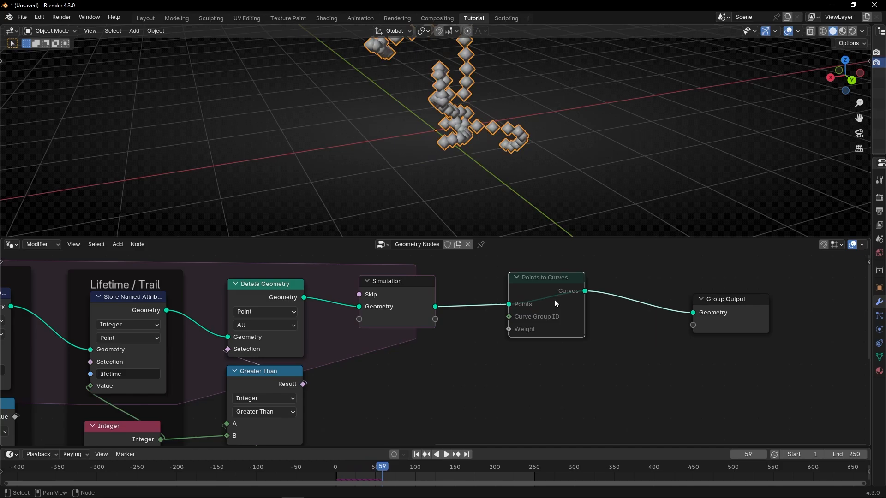
{"action": "scroll", "coordinate": [555, 300], "scroll_direction": "down", "scroll_amount": 1}
{"action": "middle_click_drag", "start_coordinate": [521, 231], "coordinate": [340, 116]}
{"action": "middle_click_drag", "start_coordinate": [367, 147], "coordinate": [481, 164]}
{"action": "middle_click_drag", "start_coordinate": [227, 375], "coordinate": [534, 323]}
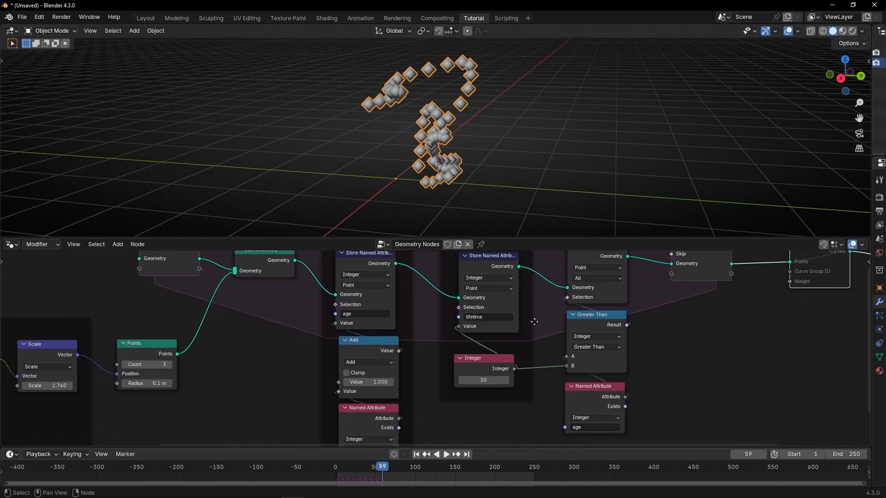
{"action": "middle_click_drag", "start_coordinate": [292, 316], "coordinate": [383, 294]}
{"action": "scroll", "coordinate": [254, 331], "scroll_direction": "up", "scroll_amount": 2}
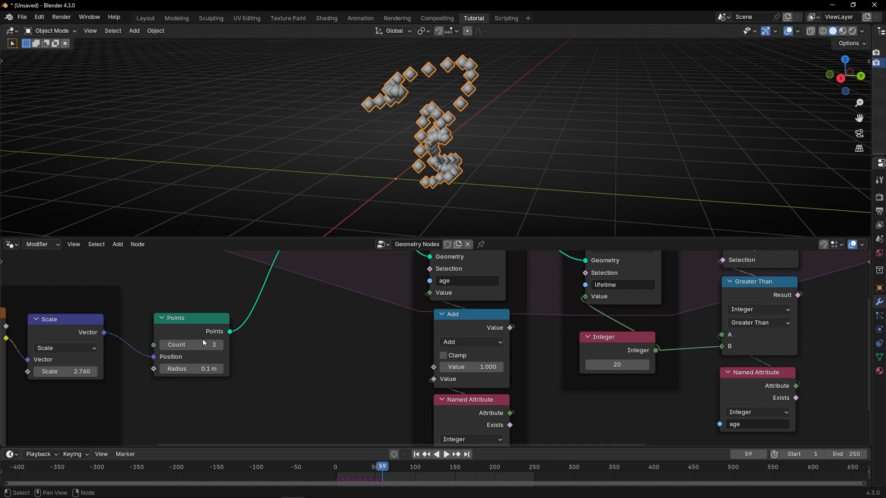
{"action": "scroll", "coordinate": [594, 325], "scroll_direction": "down", "scroll_amount": 3}
{"action": "middle_click_drag", "start_coordinate": [664, 303], "coordinate": [333, 363]}
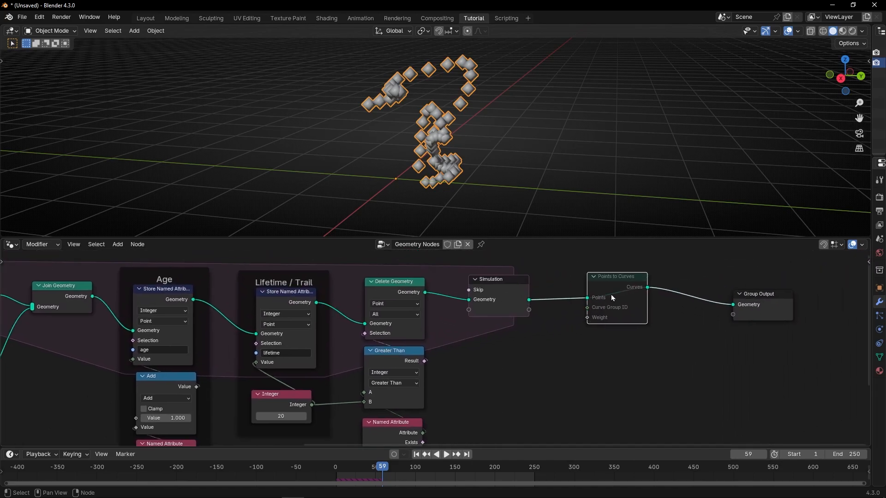
Step: Reactivate Points to Curves, play the simulation to examine the tangled curves, and stop with the node in close view
{"action": "key", "text": "m"}
{"action": "key", "text": "space"}
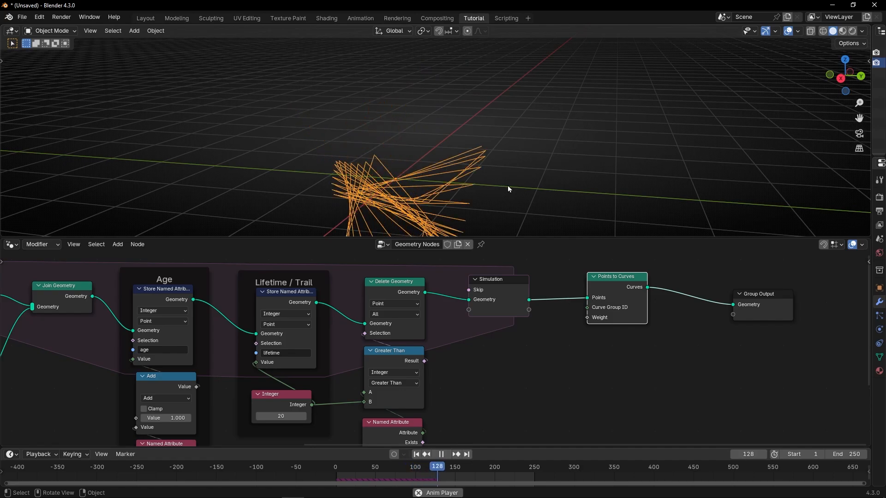
{"action": "key", "text": "space"}
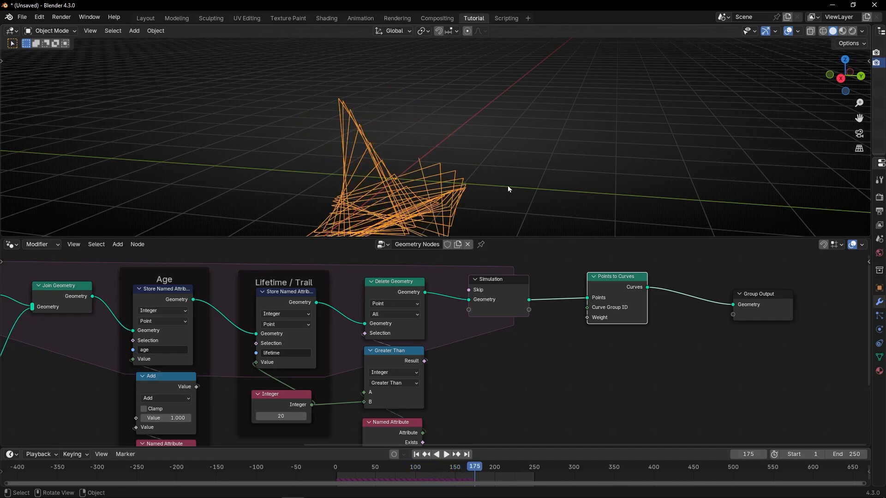
{"action": "scroll", "coordinate": [627, 321], "scroll_direction": "up", "scroll_amount": 7}
{"action": "middle_click_drag", "start_coordinate": [598, 290], "coordinate": [325, 330]}
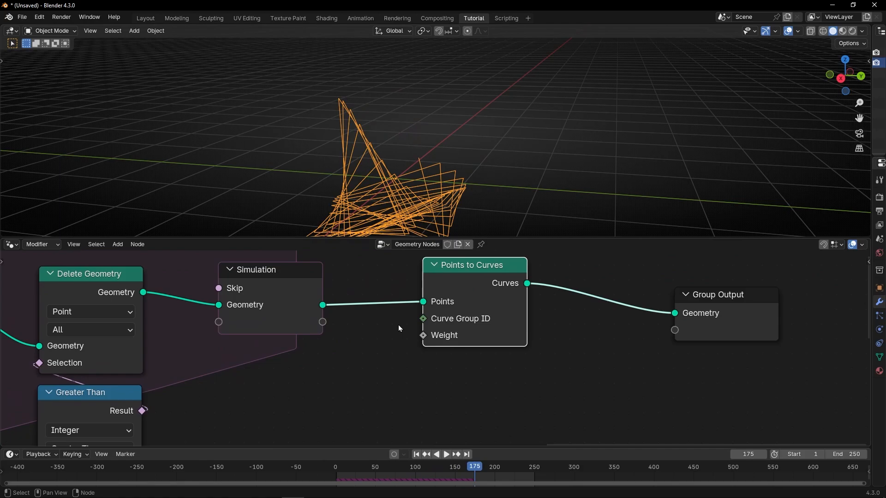
Step: Try connecting a new Index node to the Curve Group ID input of Points to Curves
{"action": "mouse_move", "coordinate": [455, 325]}
{"action": "left_click_drag", "start_coordinate": [421, 322], "coordinate": [383, 335]}
{"action": "type", "text": "inde3"}
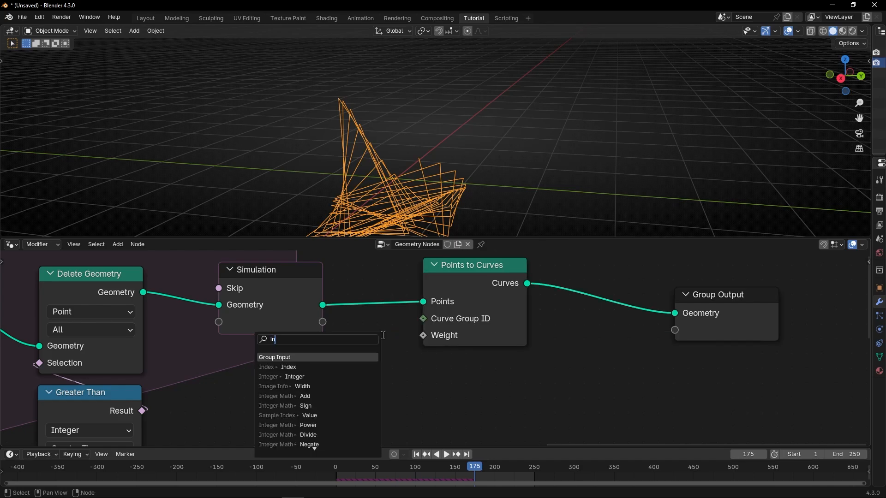
{"action": "key", "text": "Return"}
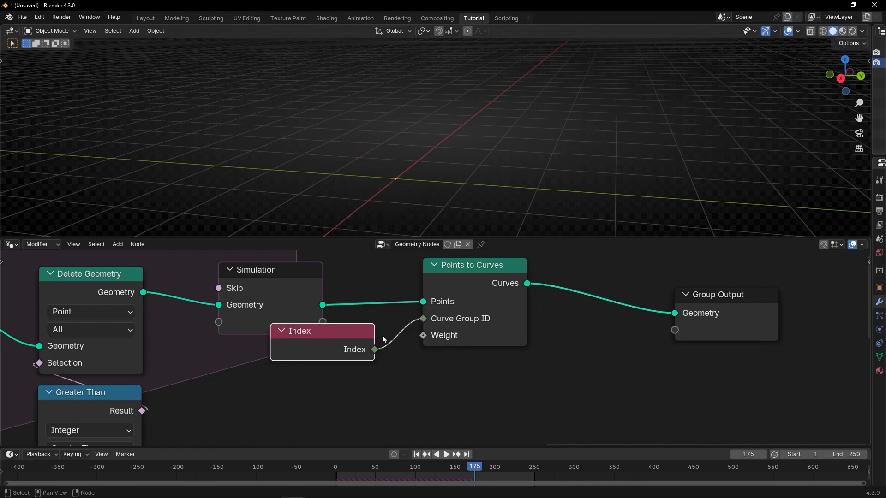
Step: Replay the simulation briefly from frame 1, and delete the Index node feeding the Curve Group ID
{"action": "key", "text": "shift+Left"}
{"action": "key", "text": "space"}
{"action": "key", "text": "space"}
{"action": "left_click_drag", "start_coordinate": [362, 347], "coordinate": [374, 372]}
{"action": "key", "text": "x"}
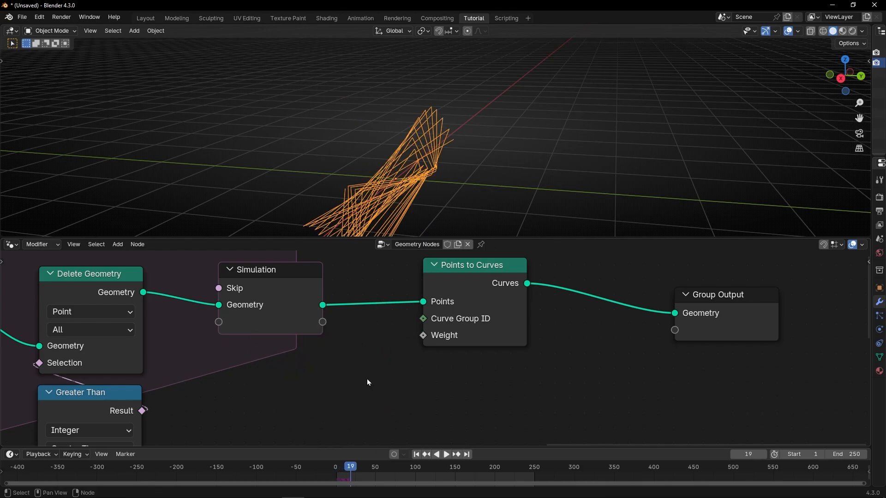
Step: Examine the node tree from the Animation frame and Points node through the simulation zone to Points to Curves
{"action": "scroll", "coordinate": [367, 379], "scroll_direction": "down", "scroll_amount": 6}
{"action": "middle_click_drag", "start_coordinate": [329, 386], "coordinate": [487, 336]}
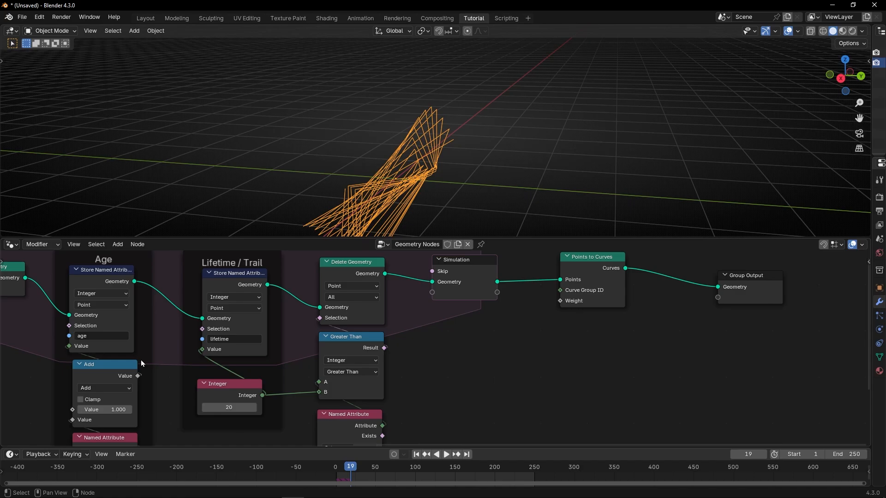
{"action": "middle_click_drag", "start_coordinate": [140, 360], "coordinate": [413, 352]}
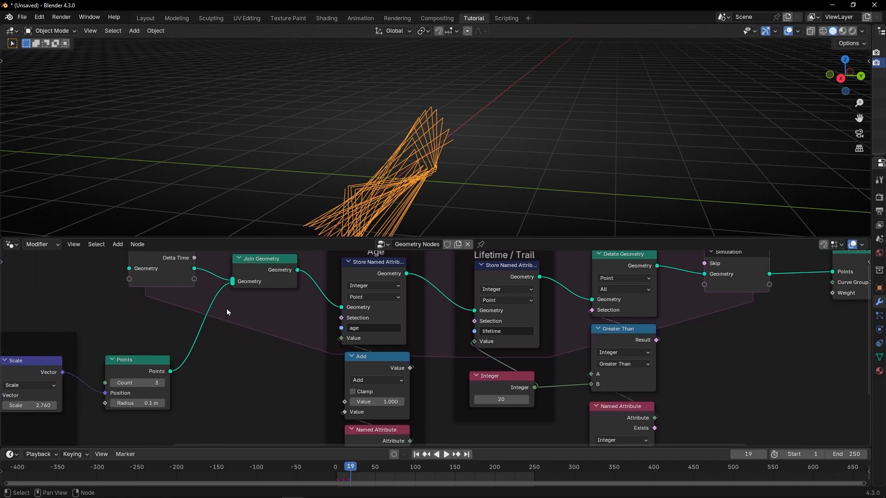
{"action": "middle_click_drag", "start_coordinate": [209, 355], "coordinate": [339, 375]}
{"action": "scroll", "coordinate": [320, 348], "scroll_direction": "up", "scroll_amount": 3}
{"action": "scroll", "coordinate": [322, 341], "scroll_direction": "down", "scroll_amount": 3}
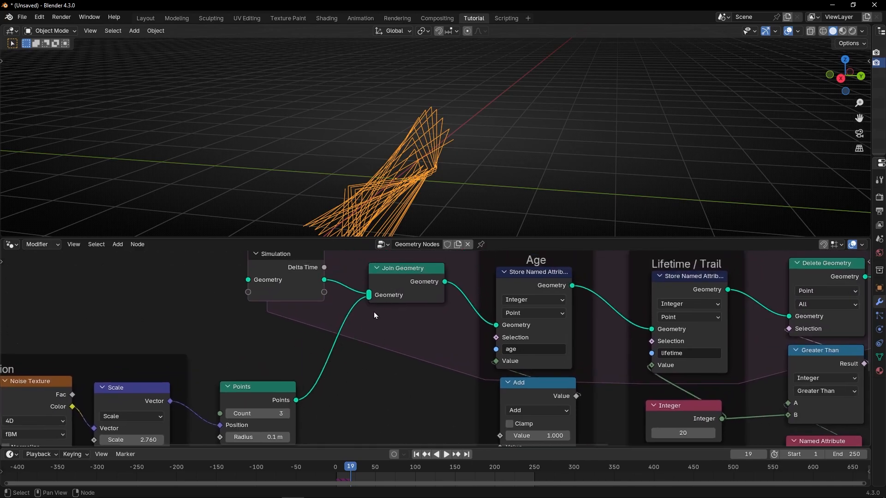
{"action": "scroll", "coordinate": [375, 309], "scroll_direction": "down", "scroll_amount": 2}
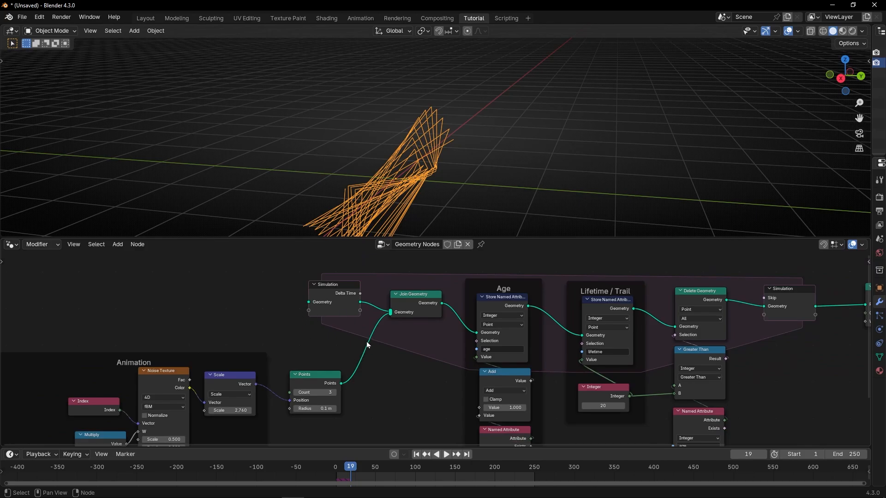
{"action": "middle_click_drag", "start_coordinate": [803, 328], "coordinate": [681, 344]}
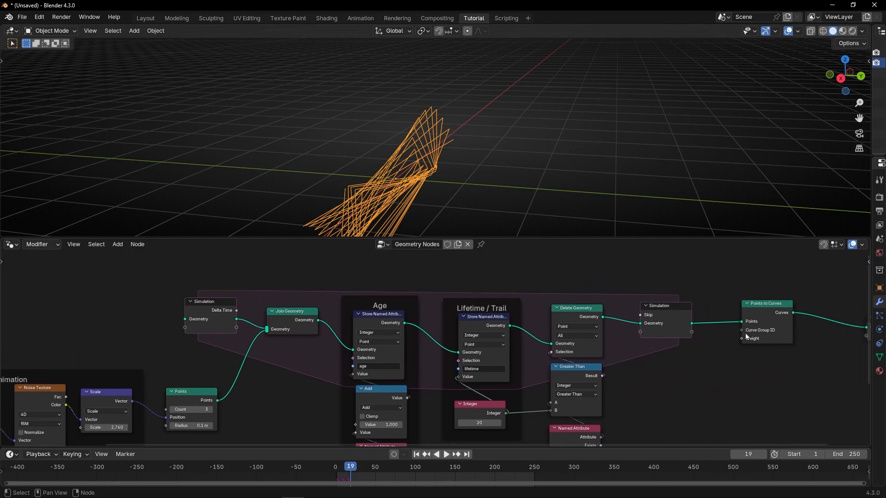
Step: Maximize the node editor and move the Animation frame with the Points node farther away from Join Geometry
{"action": "key", "text": "ctrl+space"}
{"action": "middle_click_drag", "start_coordinate": [299, 365], "coordinate": [461, 331]}
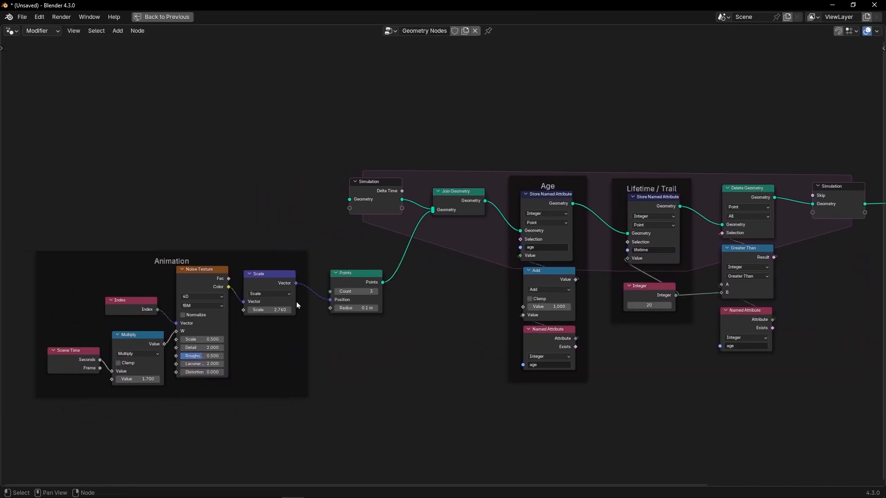
{"action": "left_click_drag", "start_coordinate": [70, 214], "coordinate": [337, 412]}
{"action": "key", "text": "g"}
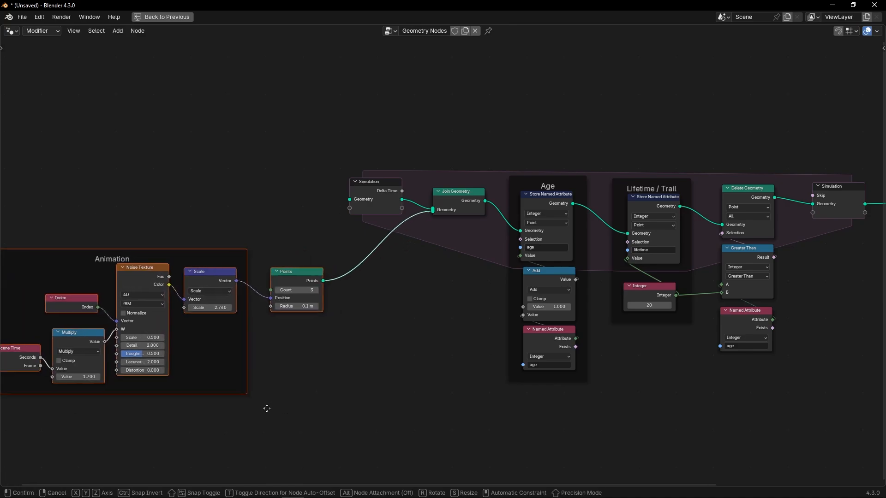
{"action": "left_click", "coordinate": [260, 410]}
Step: Insert a Store Named Attribute node on the link between Points and Join Geometry
{"action": "middle_click_drag", "start_coordinate": [358, 350], "coordinate": [384, 397]}
{"action": "key", "text": "shift+a"}
{"action": "type", "text": "store"}
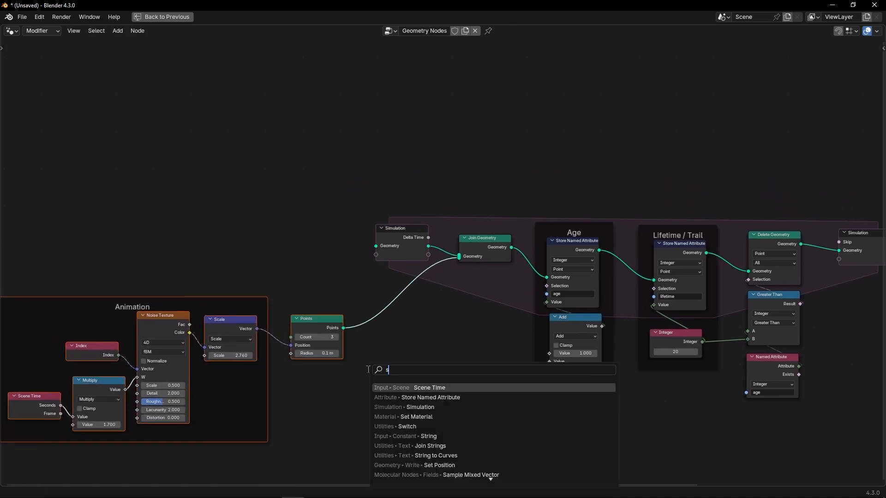
{"action": "key", "text": "Return"}
{"action": "left_click", "coordinate": [376, 305]}
Step: Name the new Store Named Attribute node's attribute IndexPoint and set its data type to Integer
{"action": "scroll", "coordinate": [433, 350], "scroll_direction": "up", "scroll_amount": 6}
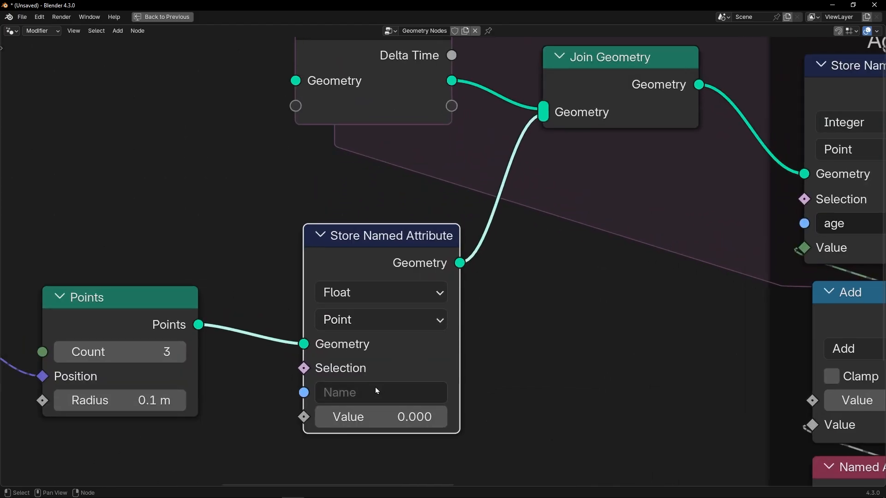
{"action": "left_click", "coordinate": [377, 392]}
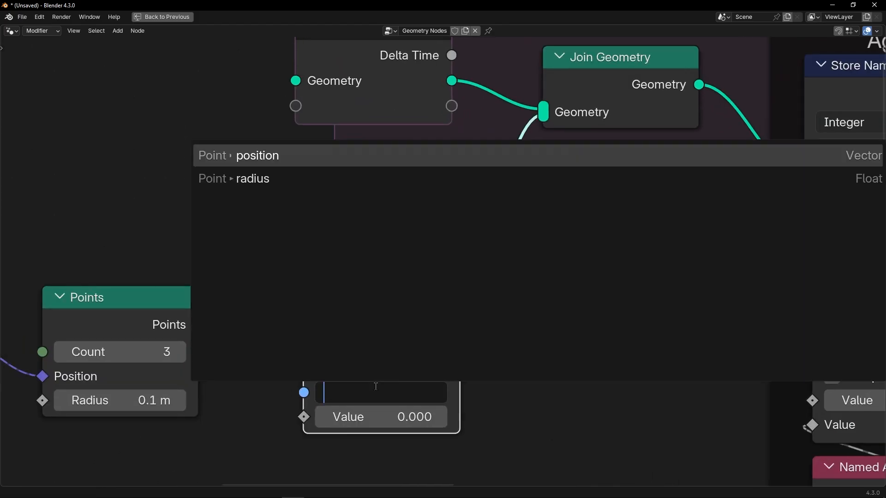
{"action": "type", "text": "Index"}
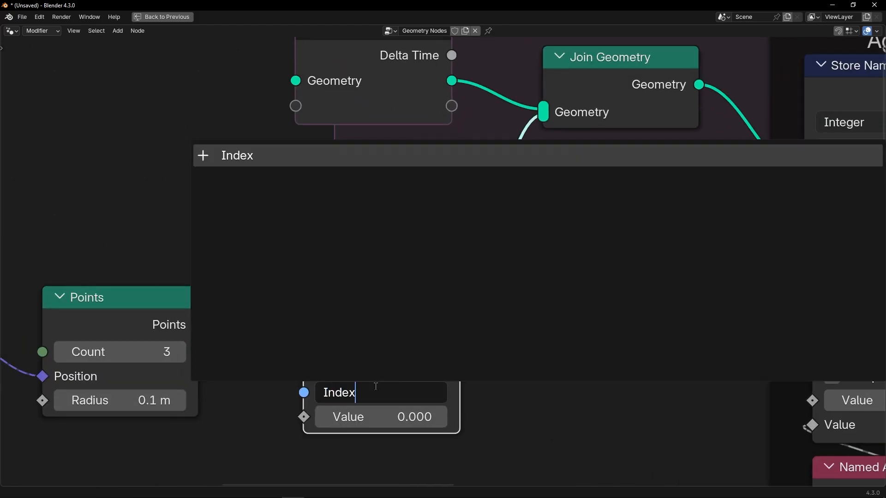
{"action": "type", "text": "Point"}
{"action": "key", "text": "Return"}
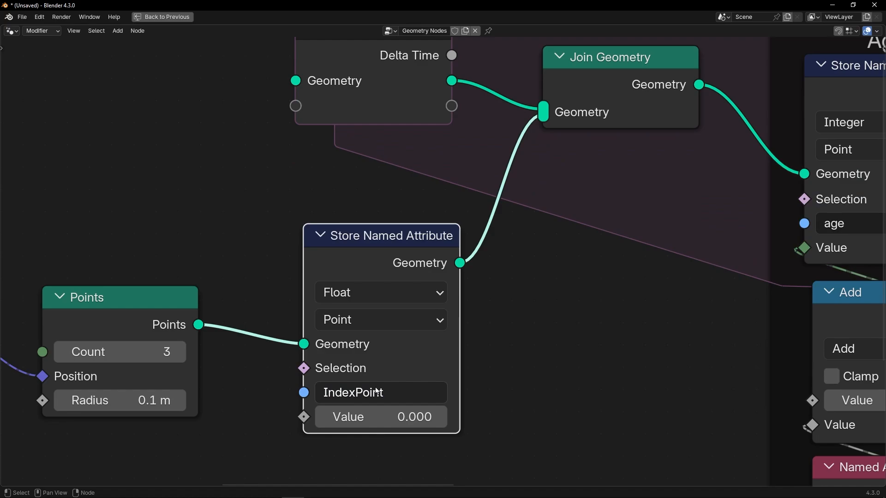
{"action": "middle_click_drag", "start_coordinate": [513, 402], "coordinate": [551, 337]}
{"action": "left_click", "coordinate": [416, 232]}
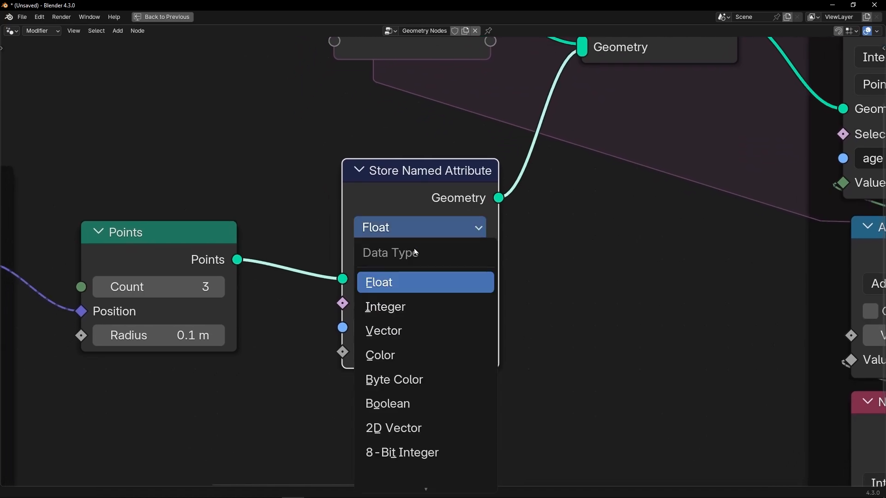
{"action": "left_click", "coordinate": [385, 307]}
Step: Connect a new Index node to the Value input of the IndexPoint Store Named Attribute node
{"action": "left_click_drag", "start_coordinate": [342, 352], "coordinate": [306, 368]}
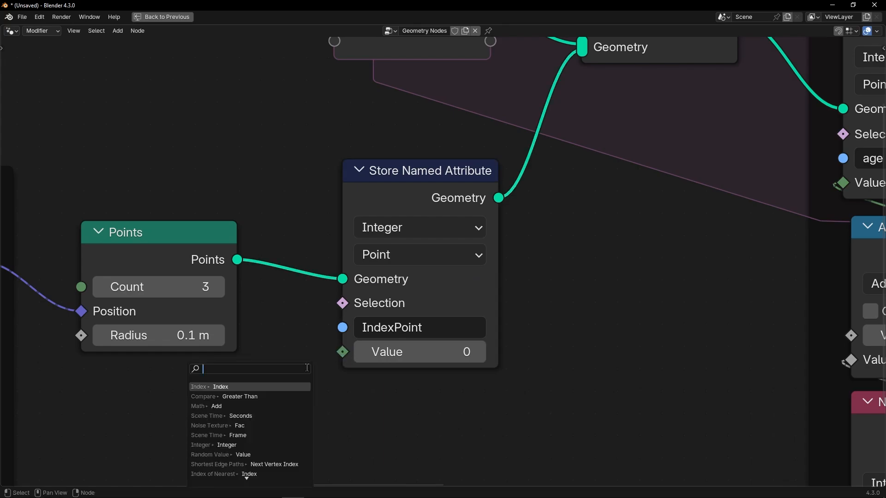
{"action": "type", "text": "index"}
{"action": "key", "text": "Return"}
{"action": "left_click", "coordinate": [433, 352]}
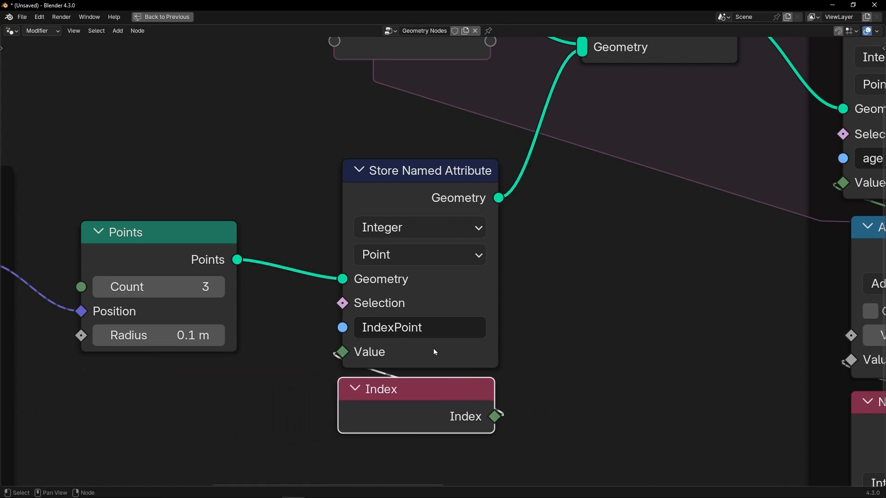
Step: Enclose the IndexPoint Store Named Attribute and Index nodes in a frame labelled "Get The Index Point"
{"action": "left_click_drag", "start_coordinate": [307, 127], "coordinate": [498, 425]}
{"action": "key", "text": "ctrl+j"}
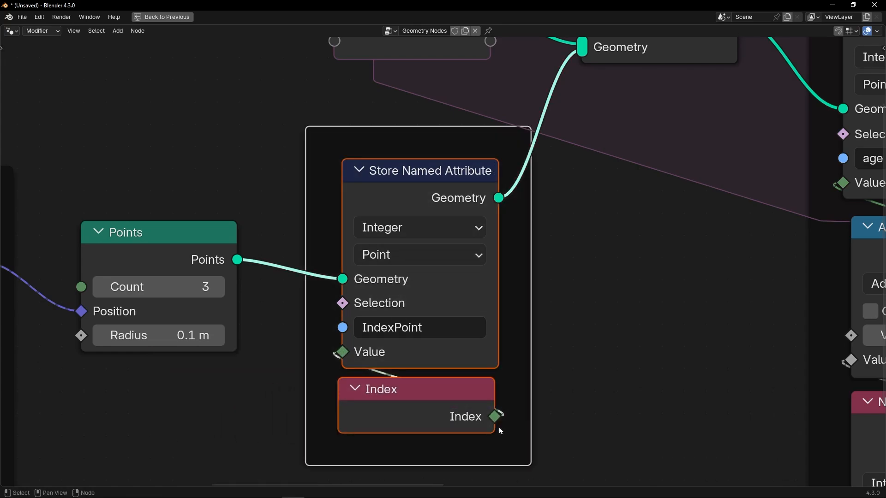
{"action": "key", "text": "F2"}
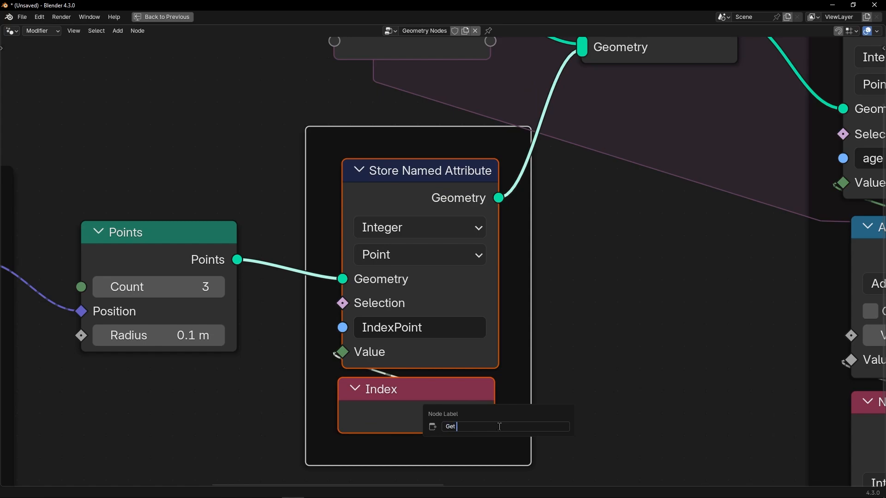
{"action": "type", "text": "Get The Index Point"}
{"action": "key", "text": "Return"}
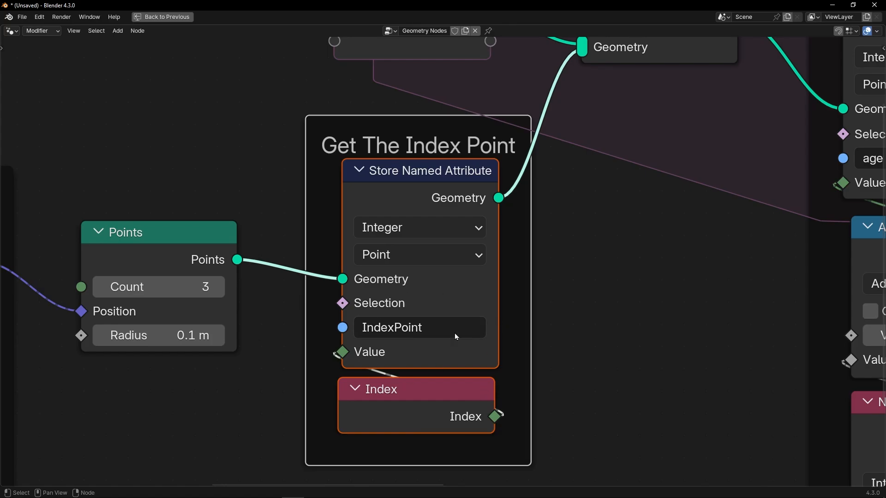
Step: Duplicate the age Named Attribute node below Greater Than and place the copy beneath Points to Curves
{"action": "scroll", "coordinate": [455, 333], "scroll_direction": "down", "scroll_amount": 2}
{"action": "middle_click_drag", "start_coordinate": [576, 267], "coordinate": [340, 302]}
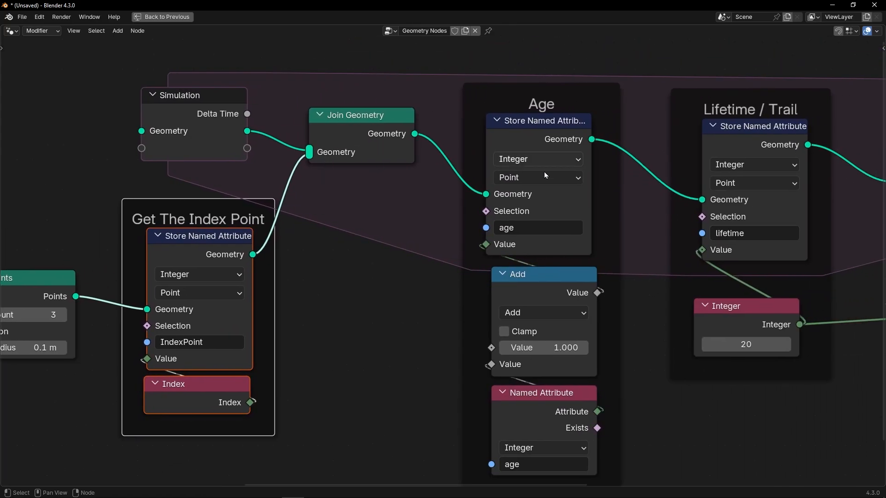
{"action": "scroll", "coordinate": [396, 327], "scroll_direction": "down", "scroll_amount": 2}
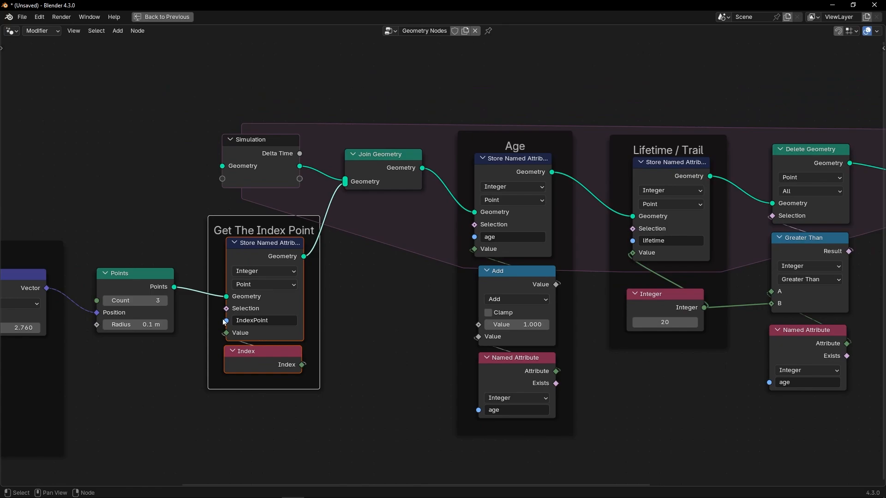
{"action": "middle_click_drag", "start_coordinate": [719, 275], "coordinate": [191, 289]}
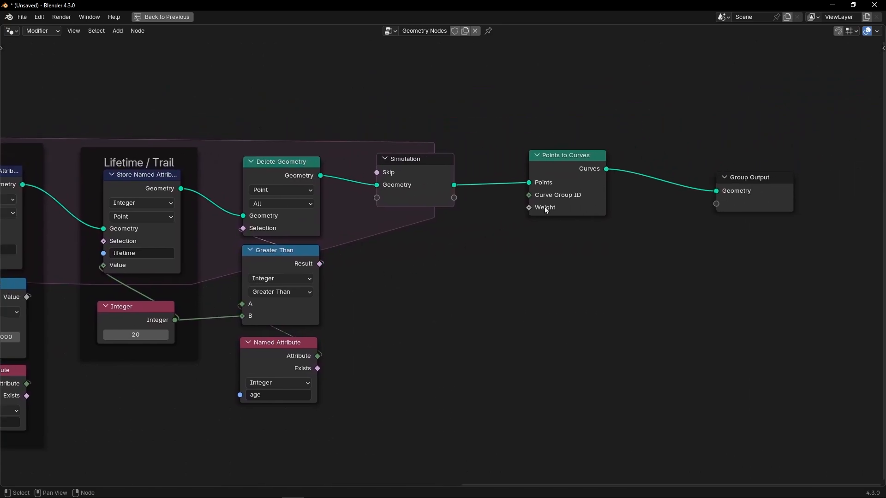
{"action": "left_click", "coordinate": [286, 359]}
{"action": "key", "text": "shift+d"}
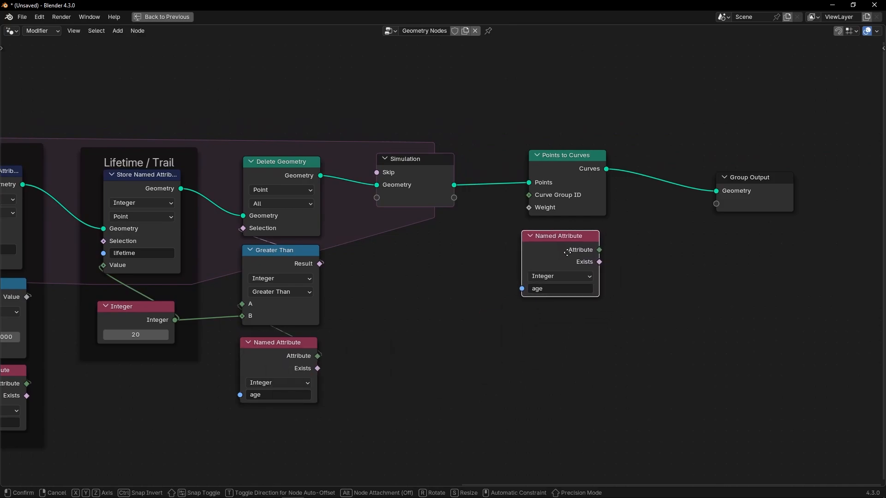
{"action": "left_click", "coordinate": [567, 253]}
Step: Enclose Delete Geometry, Greater Than and their age Named Attribute node in a frame labelled "Delete Points"
{"action": "left_click_drag", "start_coordinate": [243, 111], "coordinate": [342, 406]}
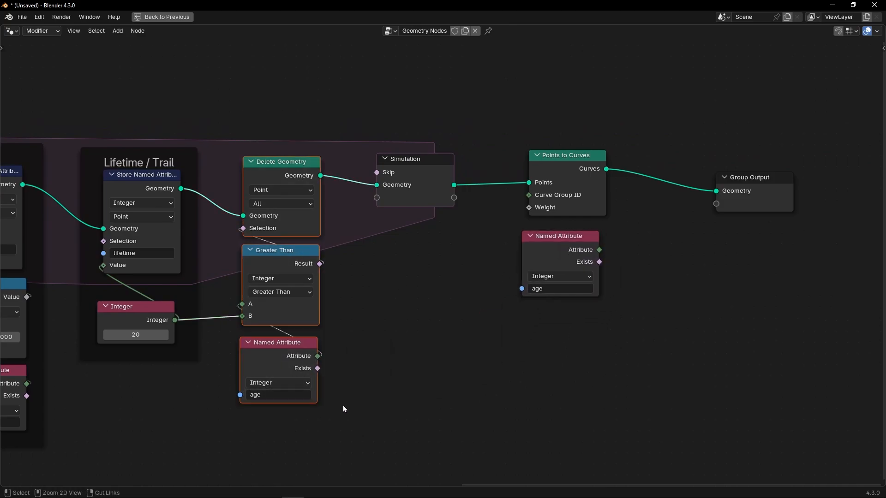
{"action": "key", "text": "ctrl+j"}
{"action": "key", "text": "F2"}
{"action": "type", "text": "Delete Points"}
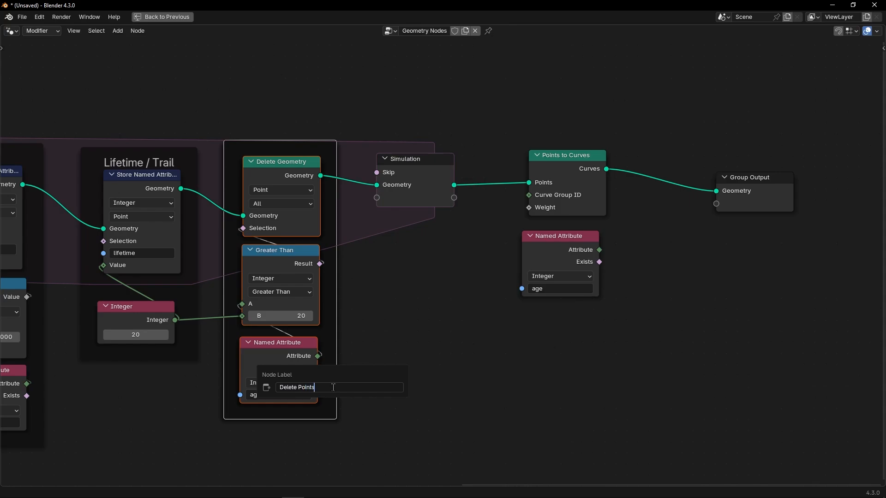
{"action": "key", "text": "Return"}
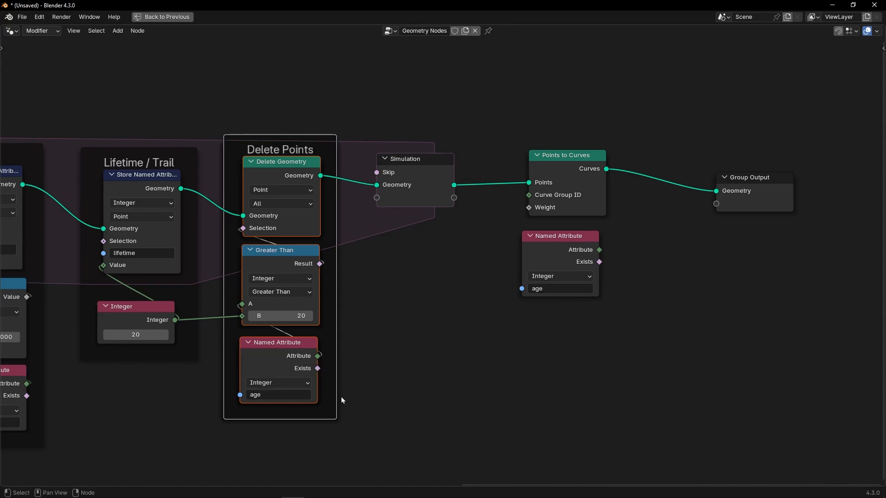
Step: Move the duplicated Named Attribute node to just before Points to Curves and open its attribute name for editing
{"action": "scroll", "coordinate": [613, 323], "scroll_direction": "up", "scroll_amount": 4}
{"action": "middle_click_drag", "start_coordinate": [674, 299], "coordinate": [520, 327]}
{"action": "left_click_drag", "start_coordinate": [466, 273], "coordinate": [388, 279]}
{"action": "left_click", "coordinate": [368, 330]}
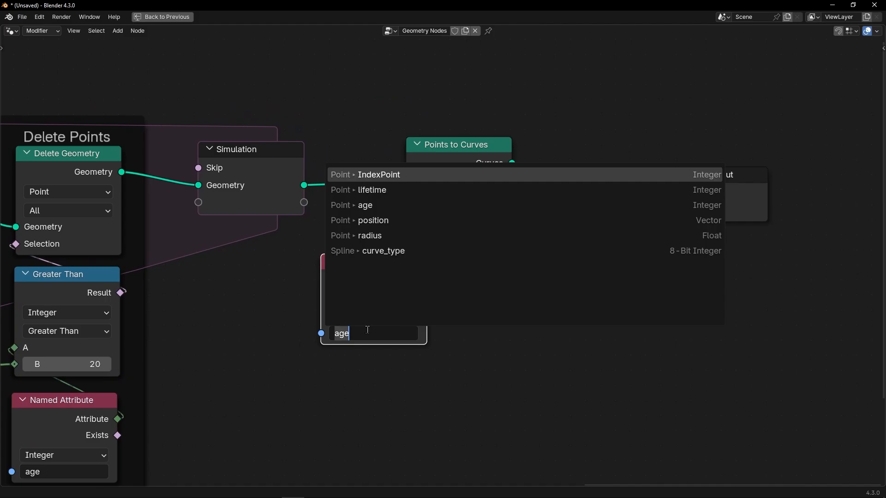
Step: Set the Named Attribute node to IndexPoint and feed its Attribute output into the Curve Group ID input of Points to Curves
{"action": "left_click", "coordinate": [387, 176]}
{"action": "scroll", "coordinate": [323, 302], "scroll_direction": "down", "scroll_amount": 6}
{"action": "middle_click_drag", "start_coordinate": [297, 315], "coordinate": [359, 291]}
{"action": "key", "text": "ctrl+space"}
{"action": "scroll", "coordinate": [464, 321], "scroll_direction": "up", "scroll_amount": 6}
{"action": "middle_click_drag", "start_coordinate": [463, 324], "coordinate": [447, 392]}
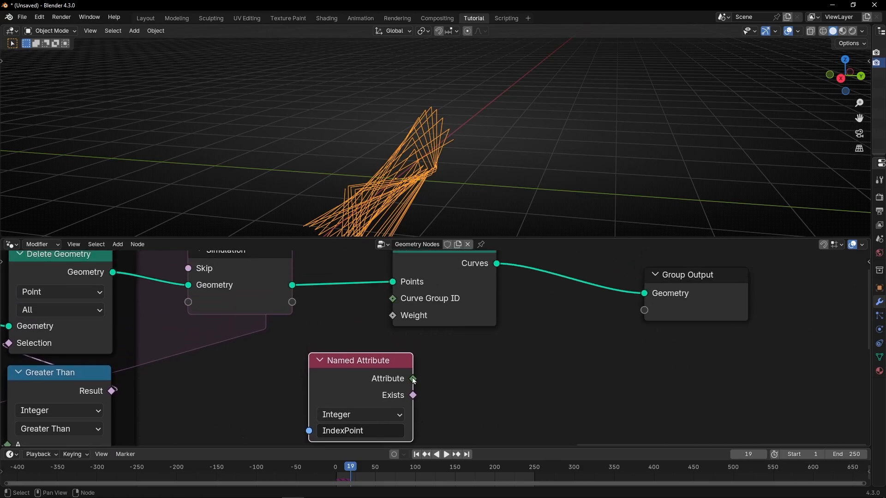
{"action": "left_click_drag", "start_coordinate": [398, 361], "coordinate": [382, 304]}
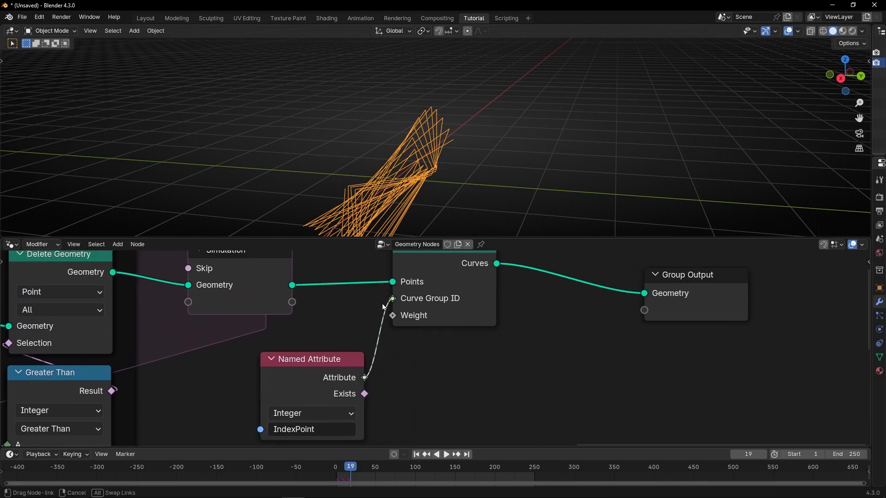
Step: Replay the simulation from the first frame and examine the trail curves and the node chain that produces them
{"action": "left_click", "coordinate": [416, 455]}
{"action": "key", "text": "space"}
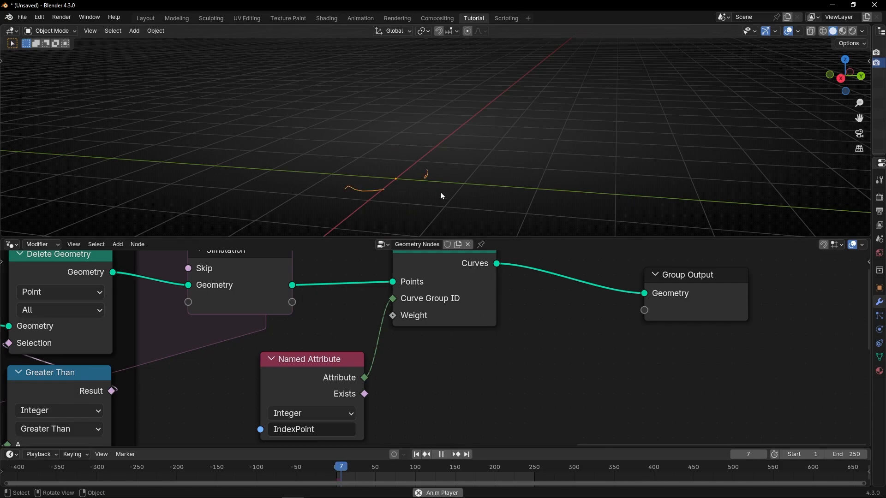
{"action": "middle_click_drag", "start_coordinate": [444, 194], "coordinate": [541, 197]}
{"action": "key", "text": "space"}
{"action": "left_click_drag", "start_coordinate": [342, 365], "coordinate": [345, 345]}
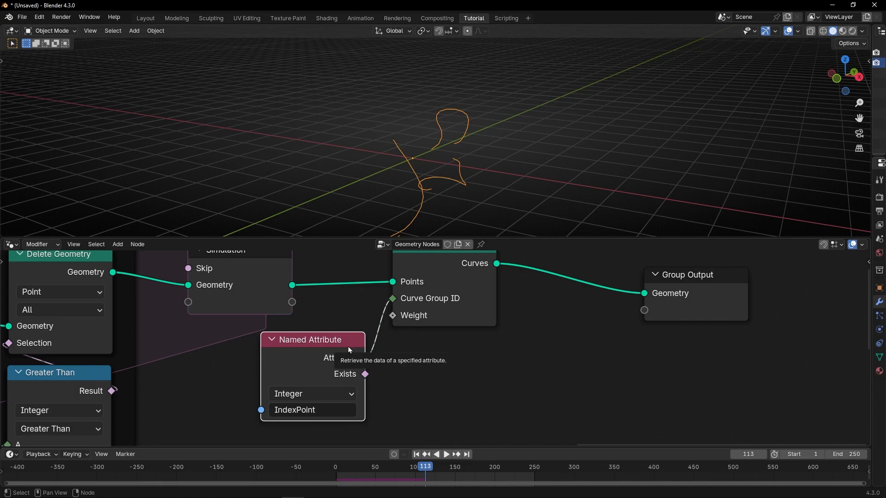
{"action": "middle_click_drag", "start_coordinate": [157, 385], "coordinate": [461, 323]}
{"action": "middle_click_drag", "start_coordinate": [198, 337], "coordinate": [424, 292]}
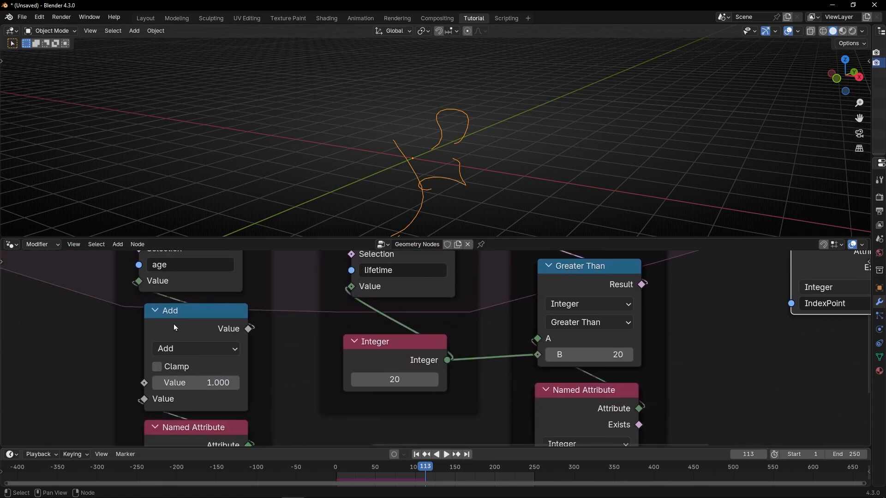
{"action": "scroll", "coordinate": [173, 324], "scroll_direction": "down", "scroll_amount": 4}
{"action": "middle_click_drag", "start_coordinate": [92, 332], "coordinate": [298, 441]}
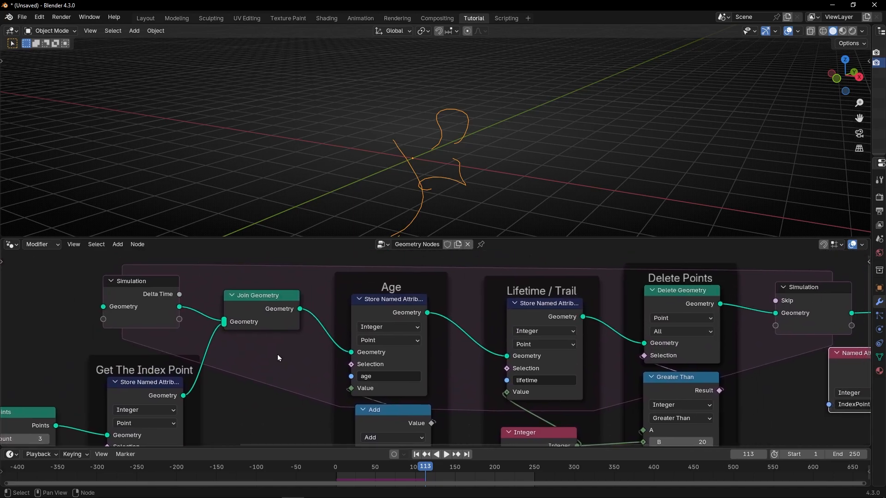
{"action": "middle_click_drag", "start_coordinate": [609, 333], "coordinate": [403, 338]}
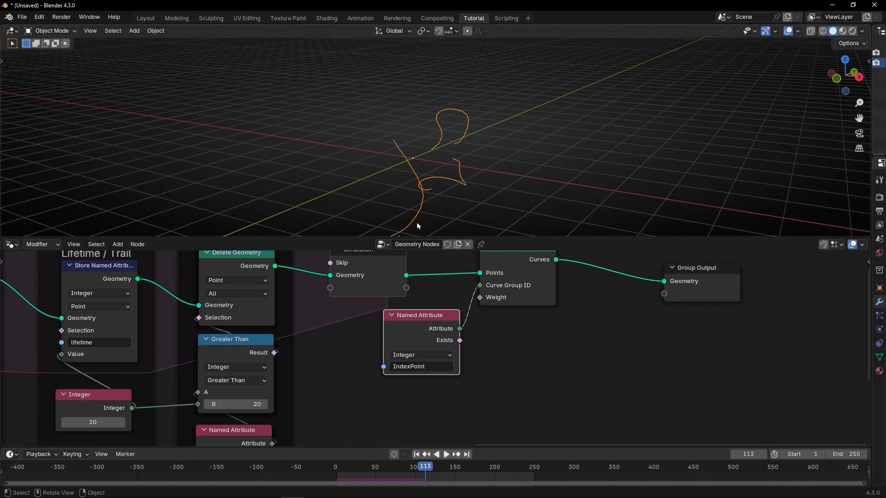
{"action": "middle_click_drag", "start_coordinate": [417, 223], "coordinate": [392, 167]}
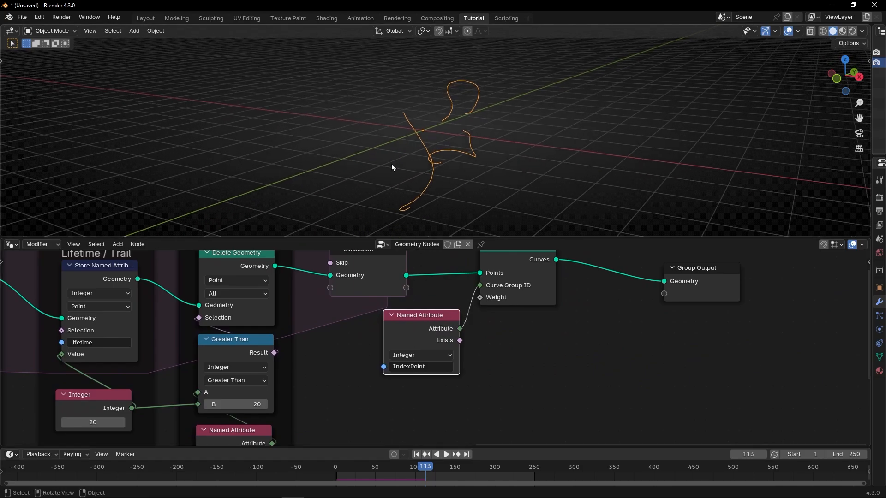
Step: Mute the Points to Curves node so the simulated points are output directly
{"action": "left_click", "coordinate": [515, 270]}
{"action": "key", "text": "m"}
{"action": "middle_click_drag", "start_coordinate": [511, 327], "coordinate": [550, 366]}
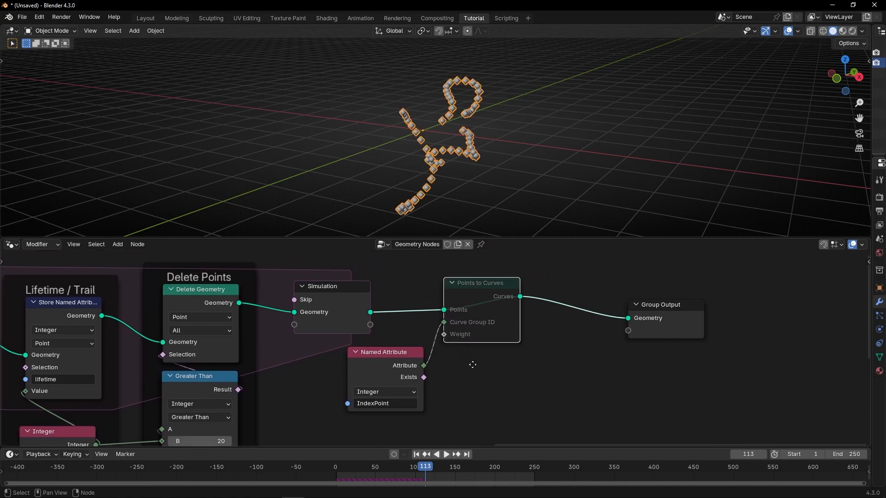
Step: Attach a Viewer to the Points to Curves output and feed a new Index node into the Viewer's Value
{"action": "left_click", "coordinate": [487, 314], "text": "ctrl+shift"}
{"action": "left_click", "coordinate": [520, 342]}
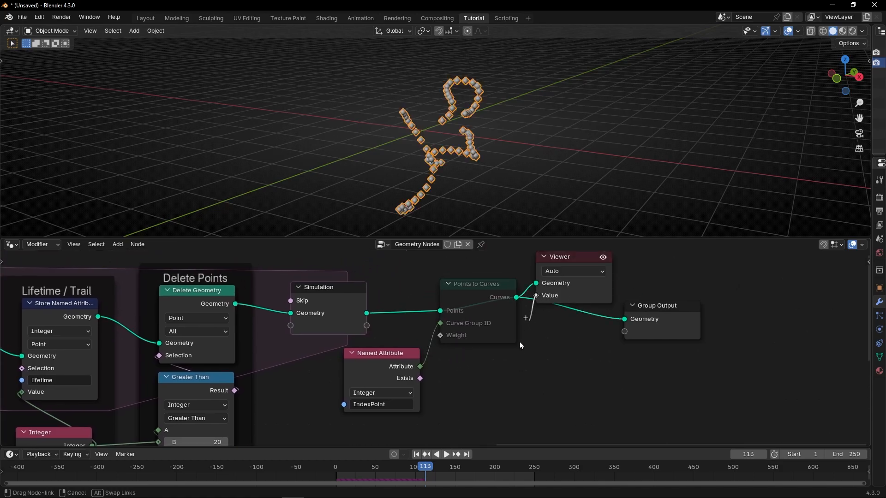
{"action": "key", "text": "shift+a"}
{"action": "type", "text": "index"}
{"action": "key", "text": "Return"}
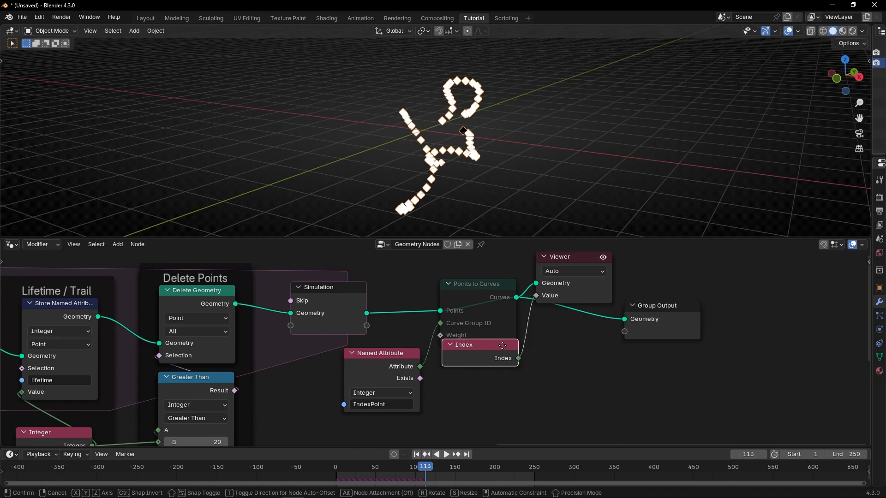
{"action": "left_click", "coordinate": [505, 379]}
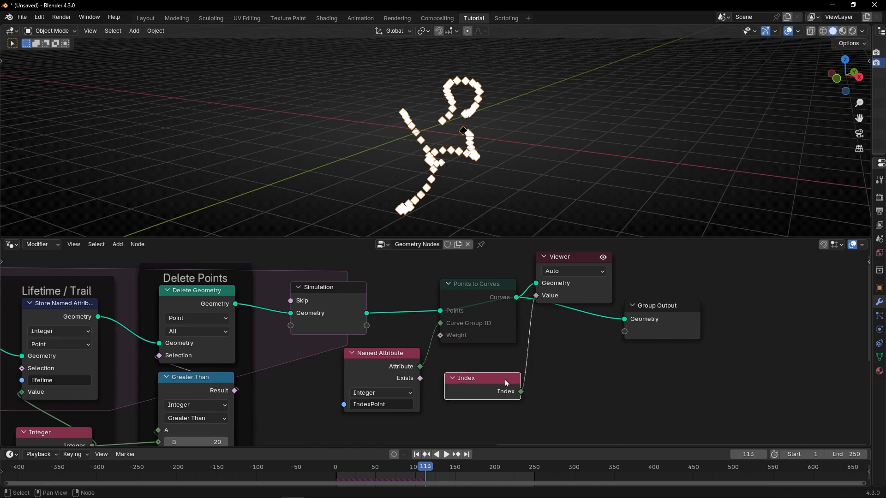
Step: Enable Attribute Text for the Viewer Node in the viewport overlays
{"action": "left_click", "coordinate": [861, 31]}
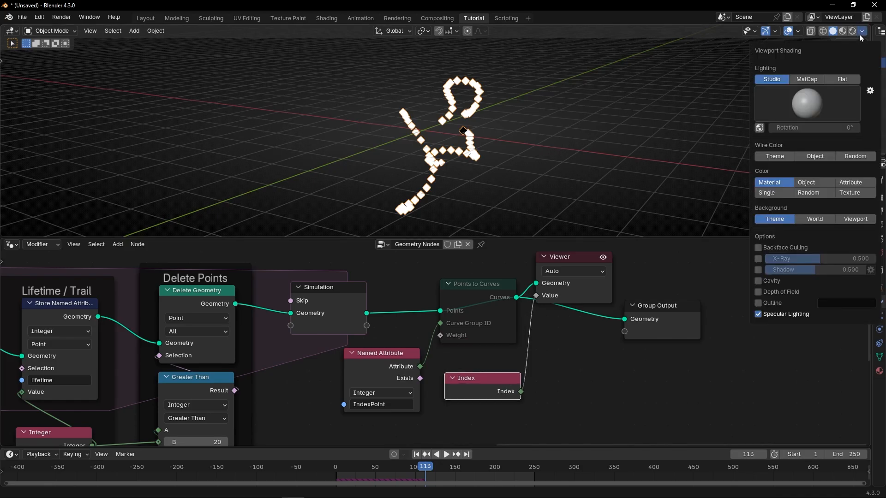
{"action": "left_click", "coordinate": [798, 32]}
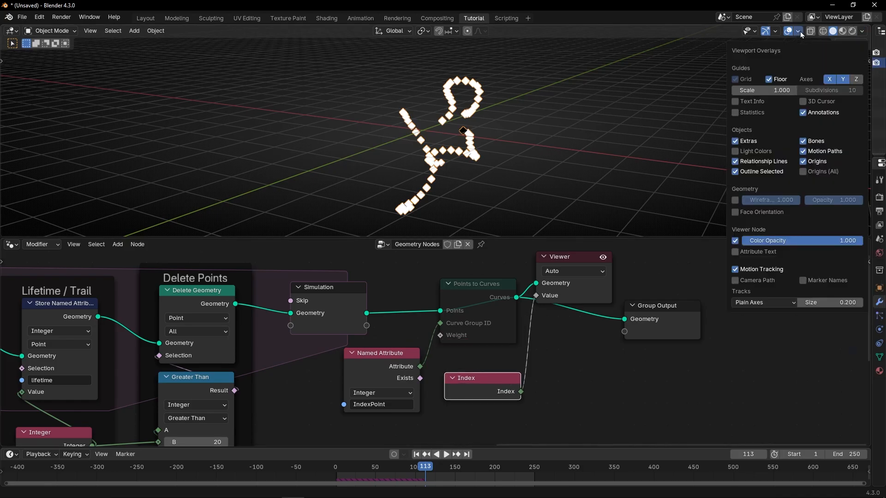
{"action": "left_click", "coordinate": [738, 251]}
{"action": "scroll", "coordinate": [489, 378], "scroll_direction": "down", "scroll_amount": 4}
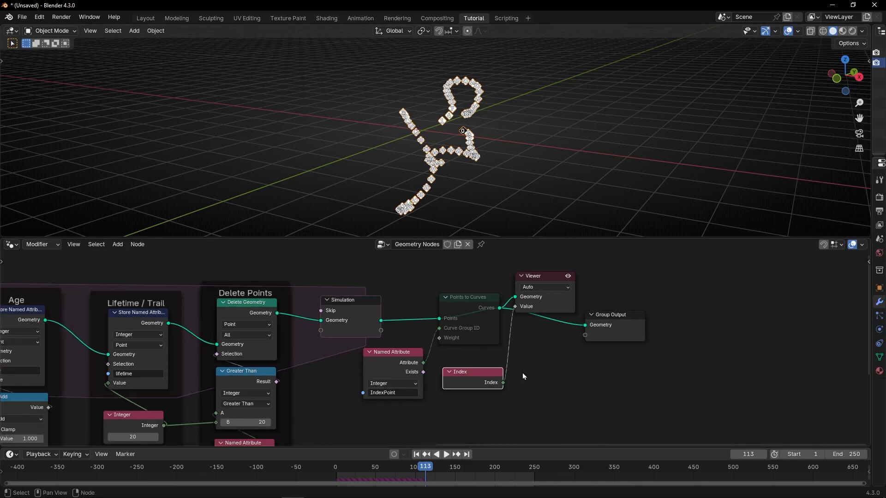
Step: Connect the Viewer to the IndexPoint Store Named Attribute node and move the Viewer and its Index node beside it
{"action": "middle_click_drag", "start_coordinate": [553, 372], "coordinate": [652, 333]}
{"action": "left_click_drag", "start_coordinate": [644, 282], "coordinate": [654, 354]}
{"action": "middle_click_drag", "start_coordinate": [81, 340], "coordinate": [321, 294]}
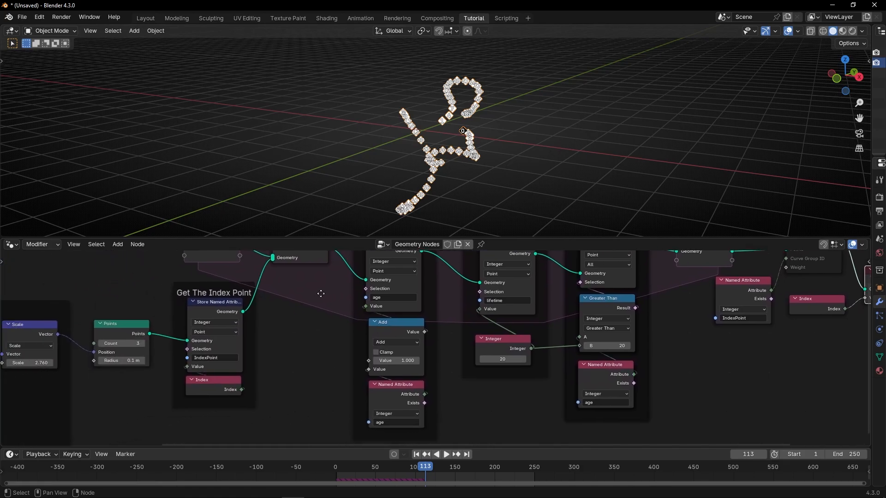
{"action": "left_click", "coordinate": [241, 322], "text": "ctrl+shift"}
{"action": "left_click_drag", "start_coordinate": [821, 309], "coordinate": [302, 353]}
{"action": "left_click_drag", "start_coordinate": [309, 305], "coordinate": [318, 318]}
{"action": "scroll", "coordinate": [280, 326], "scroll_direction": "up", "scroll_amount": 3}
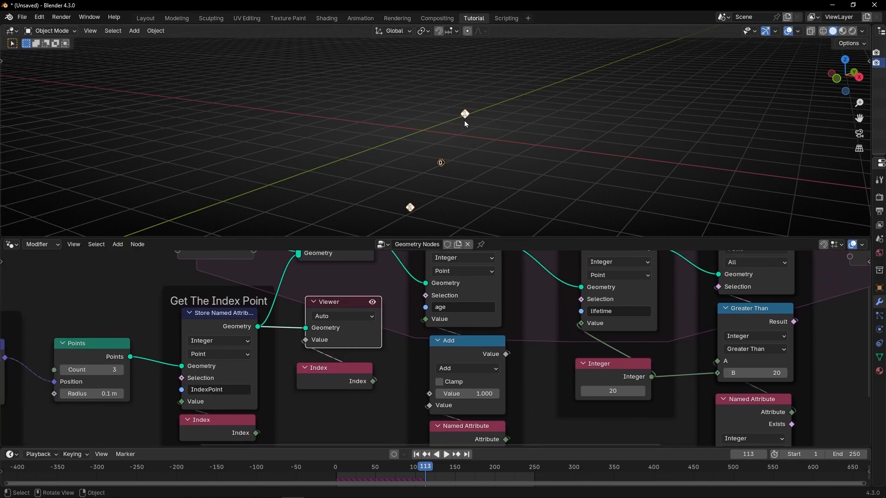
Step: Play the animation briefly and examine the index number displayed on each of the emitted points
{"action": "key", "text": "space"}
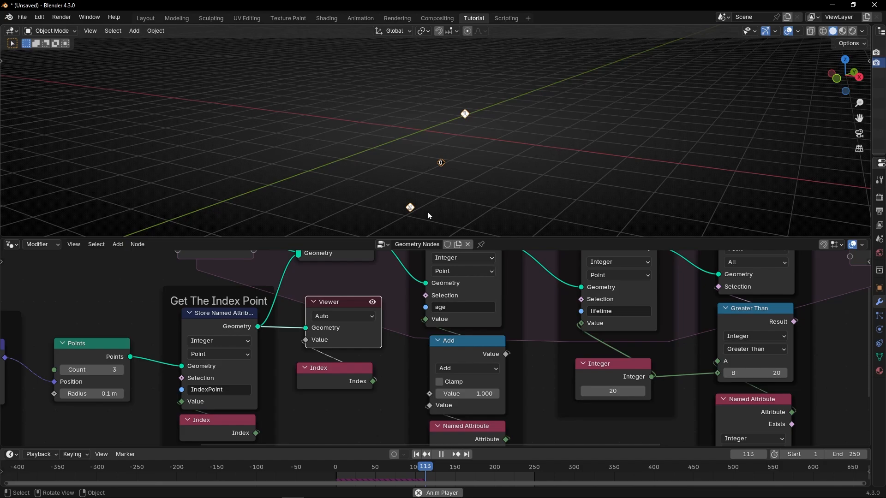
{"action": "key", "text": "space"}
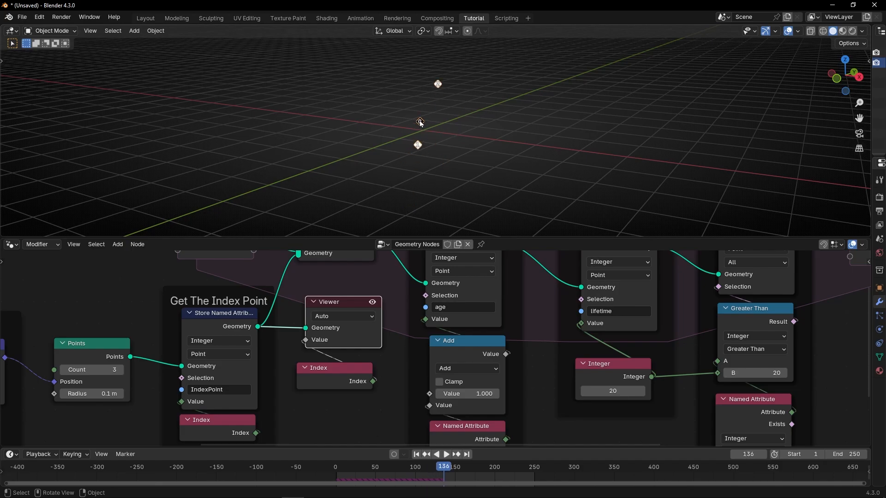
{"action": "scroll", "coordinate": [421, 123], "scroll_direction": "up", "scroll_amount": 4}
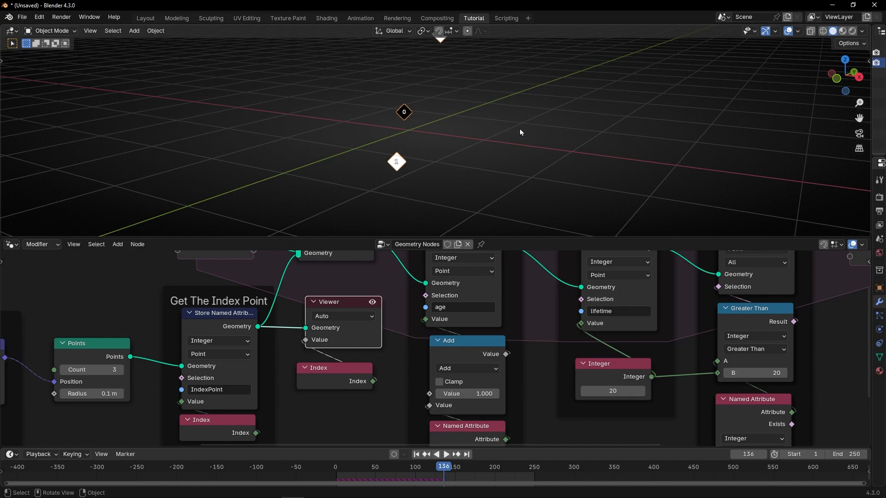
{"action": "middle_click_drag", "start_coordinate": [526, 157], "coordinate": [461, 78]}
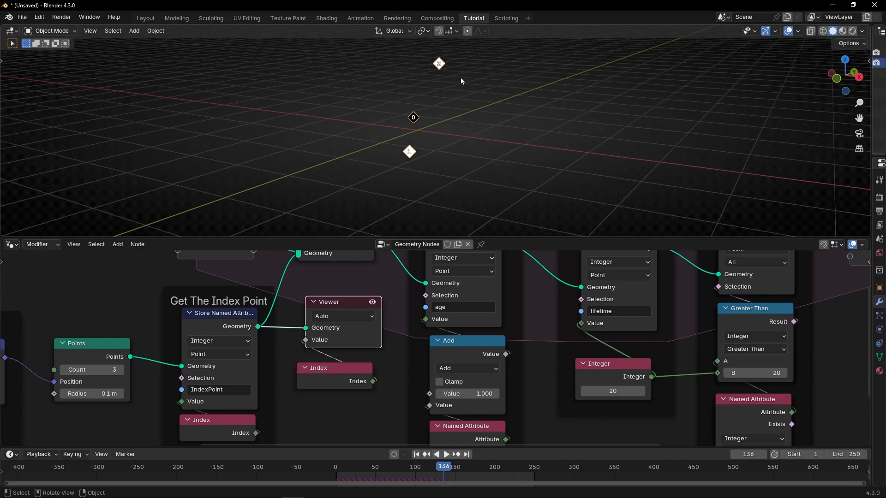
Step: Delete the Viewer and its attached Index node, and unmute the Points to Curves node
{"action": "left_click_drag", "start_coordinate": [359, 410], "coordinate": [325, 304]}
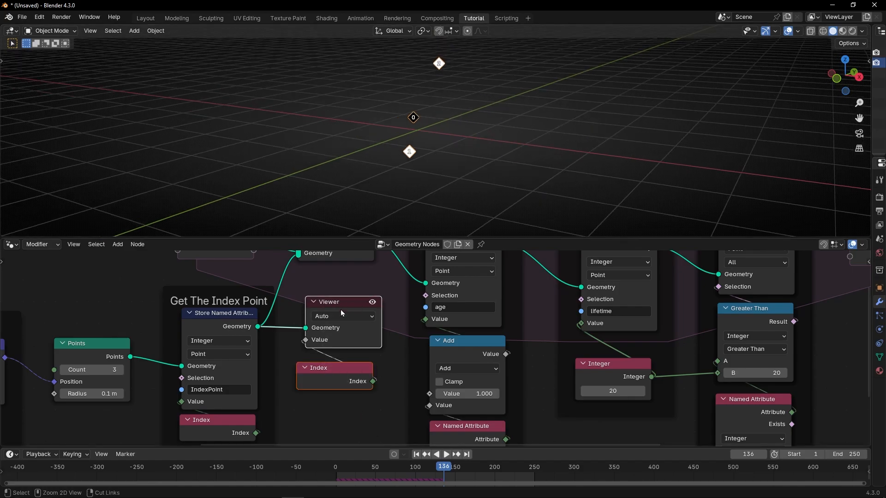
{"action": "key", "text": "x"}
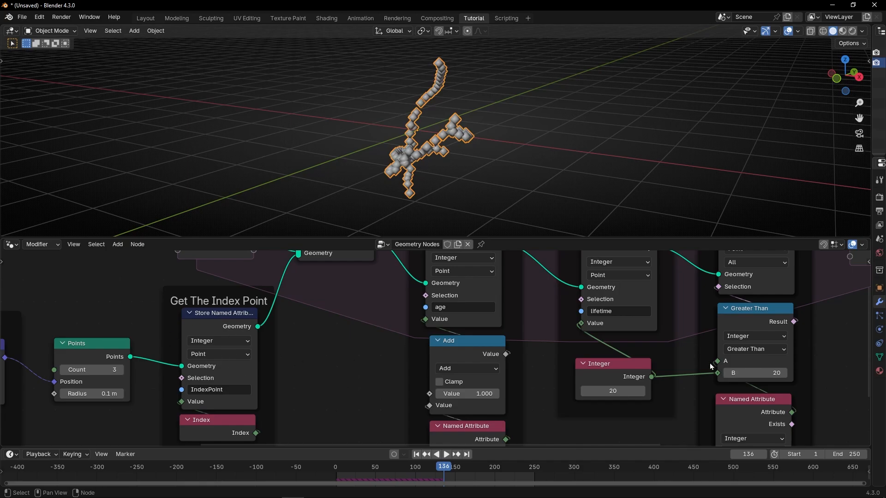
{"action": "middle_click_drag", "start_coordinate": [646, 352], "coordinate": [231, 338]}
{"action": "middle_click_drag", "start_coordinate": [532, 333], "coordinate": [444, 406]}
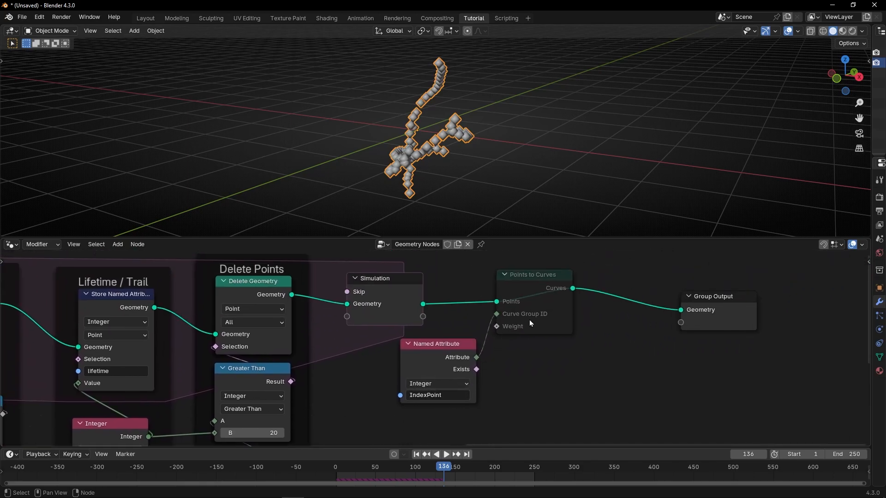
{"action": "left_click", "coordinate": [540, 294]}
{"action": "key", "text": "m"}
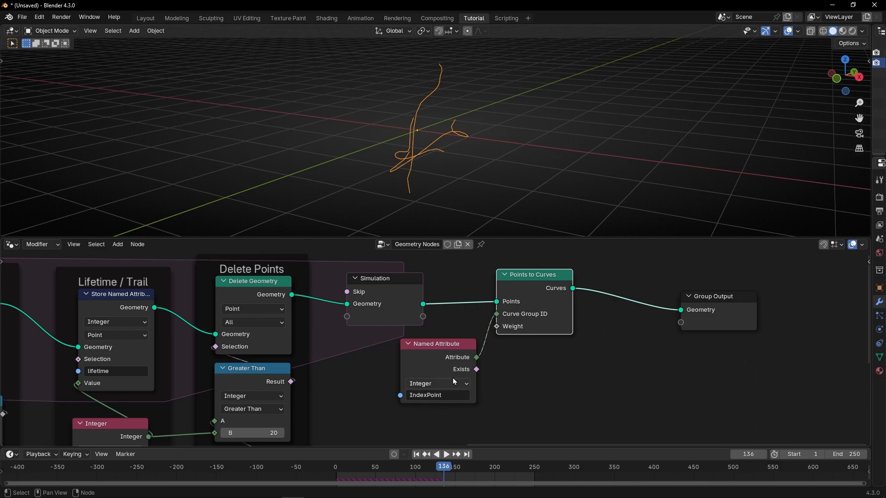
Step: Place the IndexPoint attribute node directly below Points to Curves and play the animation to check the trails from another angle
{"action": "left_click_drag", "start_coordinate": [433, 365], "coordinate": [529, 368]}
{"action": "key", "text": "space"}
{"action": "middle_click_drag", "start_coordinate": [424, 196], "coordinate": [521, 197]}
{"action": "key", "text": "space"}
Step: Raise the Points node's Count to 5 and replay the simulation from the first frame
{"action": "middle_click_drag", "start_coordinate": [165, 338], "coordinate": [485, 297]}
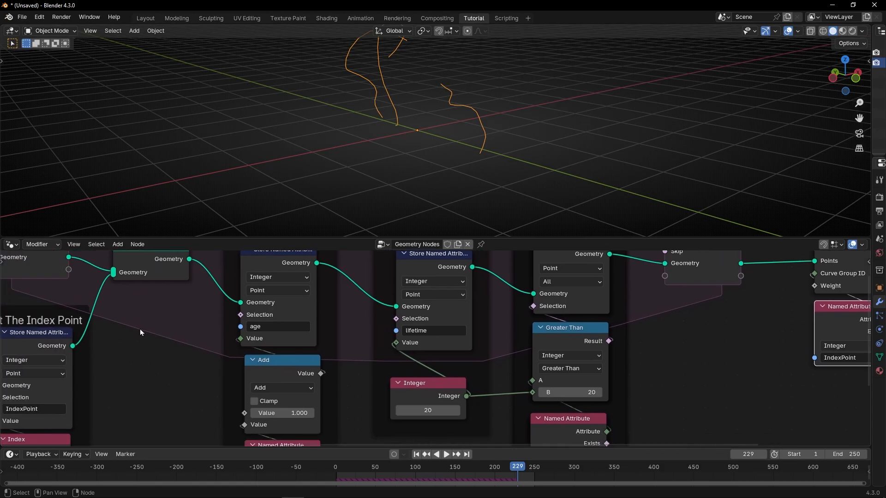
{"action": "middle_click_drag", "start_coordinate": [50, 337], "coordinate": [297, 322]}
{"action": "middle_click_drag", "start_coordinate": [182, 330], "coordinate": [289, 311]}
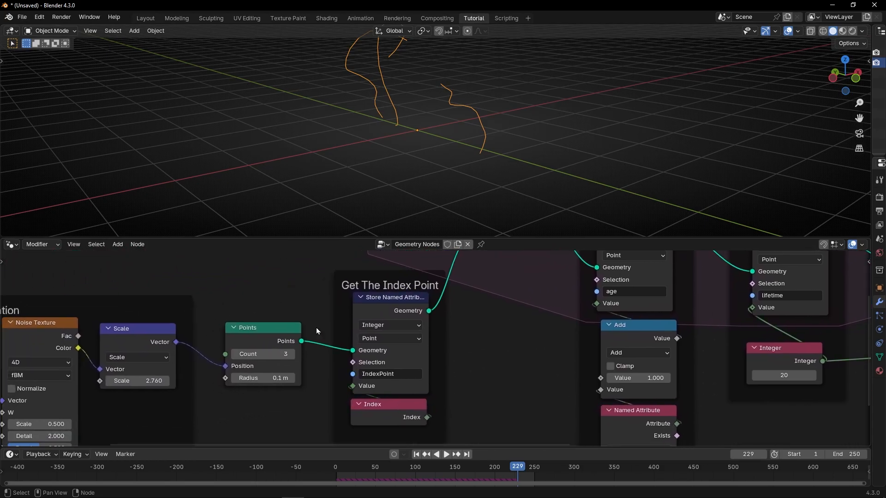
{"action": "left_click", "coordinate": [294, 353]}
{"action": "left_click", "coordinate": [293, 353]}
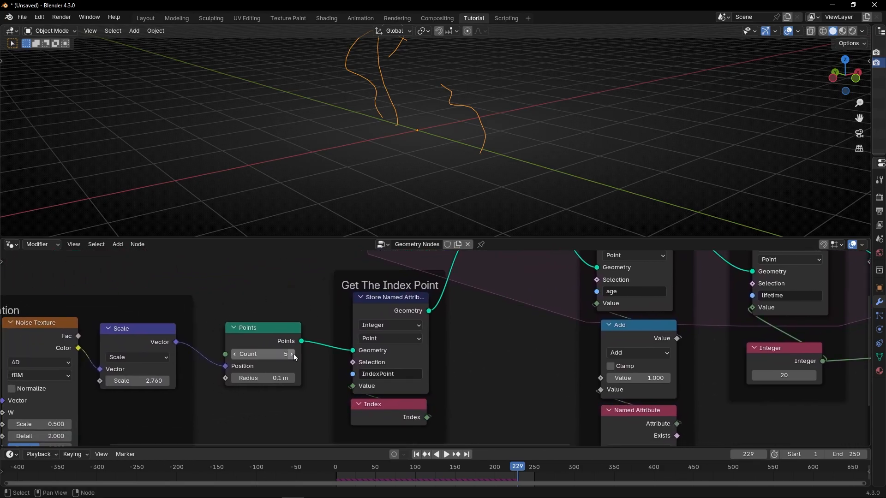
{"action": "left_click", "coordinate": [415, 454]}
{"action": "left_click", "coordinate": [446, 454]}
{"action": "middle_click_drag", "start_coordinate": [452, 189], "coordinate": [261, 345]}
{"action": "key", "text": "Escape"}
Step: Set the Points node's Count to 3 and play the simulation to check the trails
{"action": "double_click", "coordinate": [261, 354]}
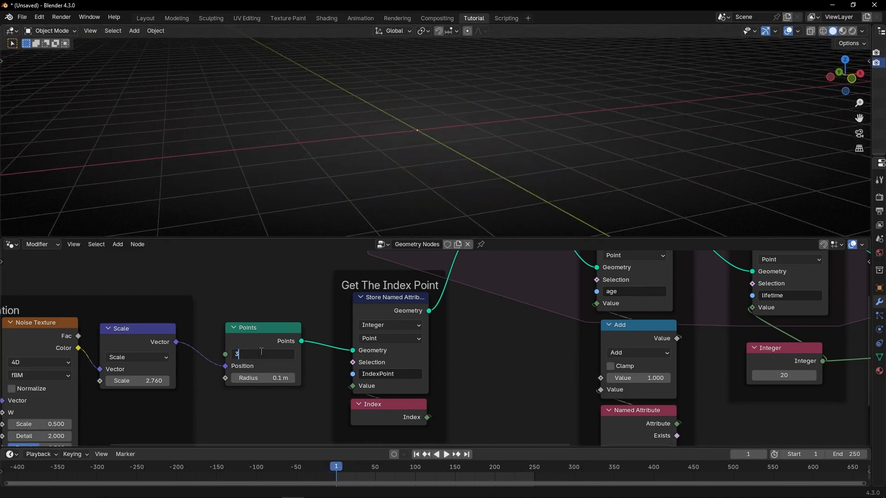
{"action": "type", "text": "3"}
{"action": "key", "text": "Return"}
{"action": "key", "text": "space"}
{"action": "scroll", "coordinate": [489, 309], "scroll_direction": "down", "scroll_amount": 2}
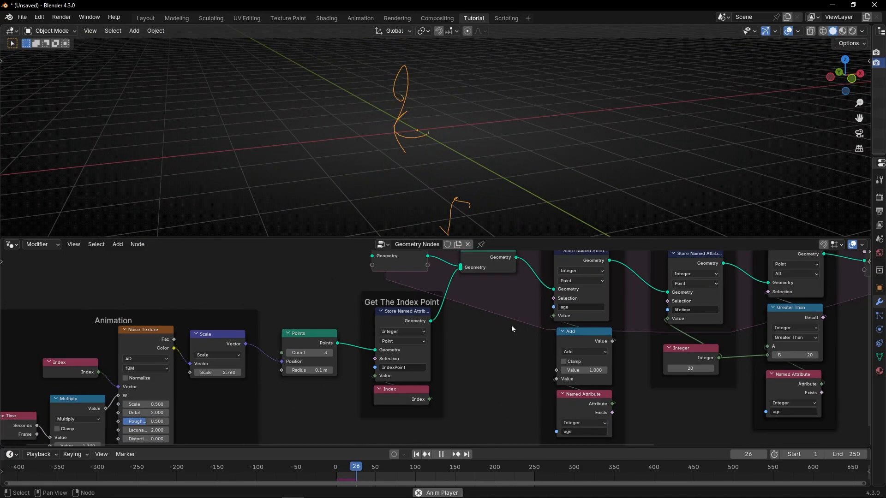
{"action": "key", "text": "space"}
Step: Move Group Output farther from Points to Curves and insert a Curve to Mesh node on the link between them
{"action": "middle_click_drag", "start_coordinate": [598, 339], "coordinate": [302, 375]}
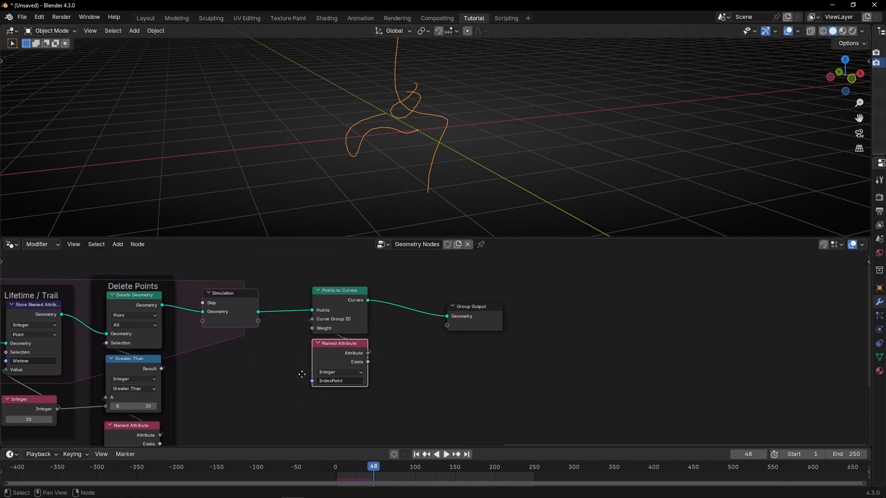
{"action": "key", "text": "ctrl+space"}
{"action": "left_click_drag", "start_coordinate": [403, 265], "coordinate": [513, 266]}
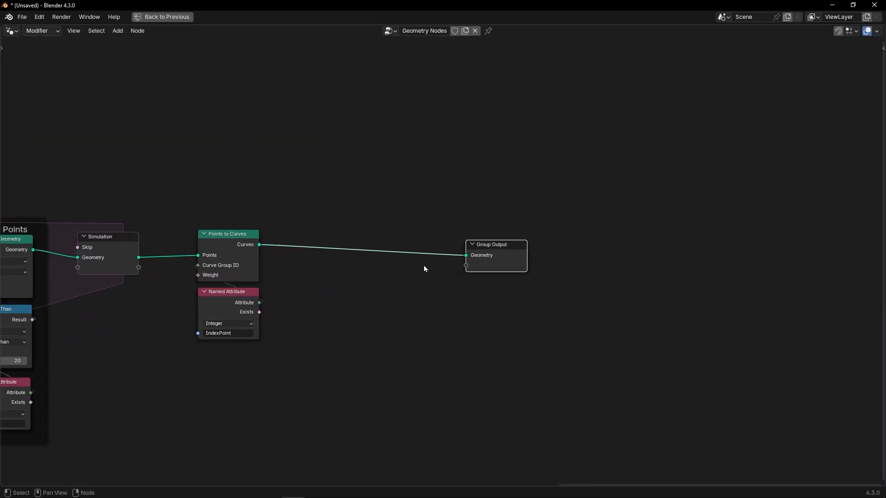
{"action": "scroll", "coordinate": [421, 267], "scroll_direction": "up", "scroll_amount": 2}
{"action": "key", "text": "shift+a"}
{"action": "type", "text": "curve"}
{"action": "type", "text": " m"}
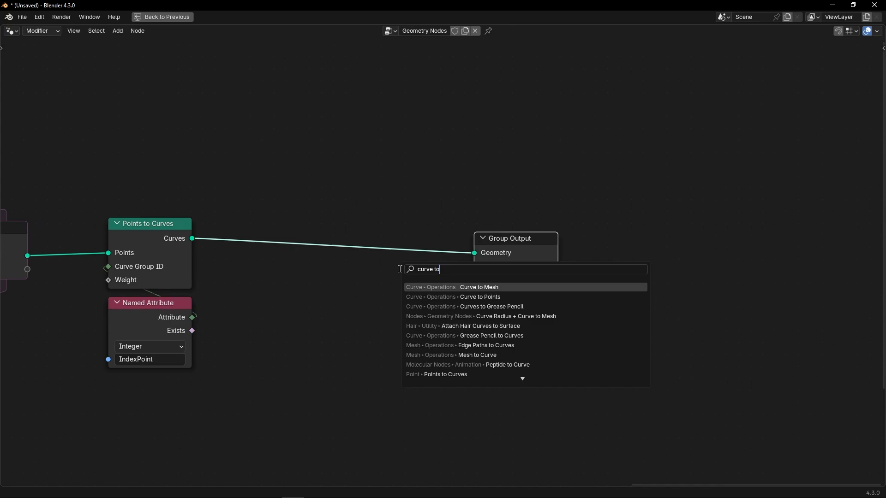
{"action": "key", "text": "Return"}
{"action": "left_click", "coordinate": [388, 237]}
{"action": "scroll", "coordinate": [443, 291], "scroll_direction": "up", "scroll_amount": 1}
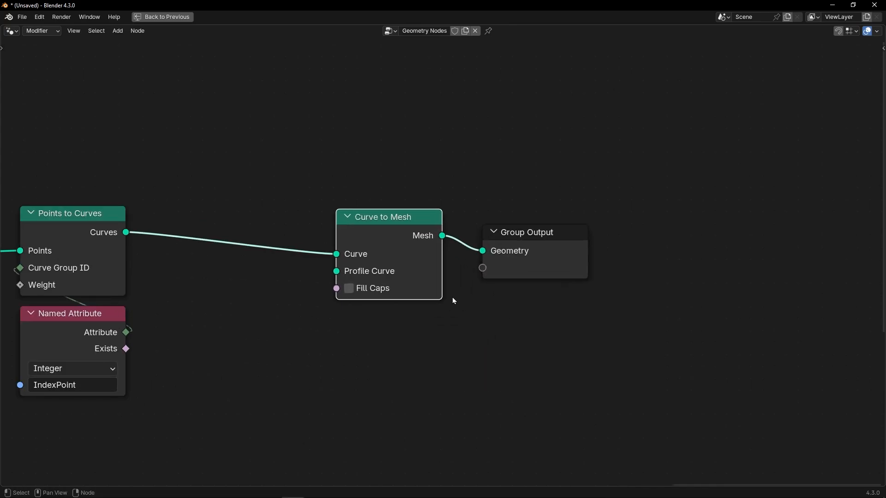
Step: Add a Curve Circle node as the Curve to Mesh node's Profile Curve and enable Fill Caps
{"action": "left_click_drag", "start_coordinate": [340, 270], "coordinate": [346, 310]}
{"action": "type", "text": "circle"}
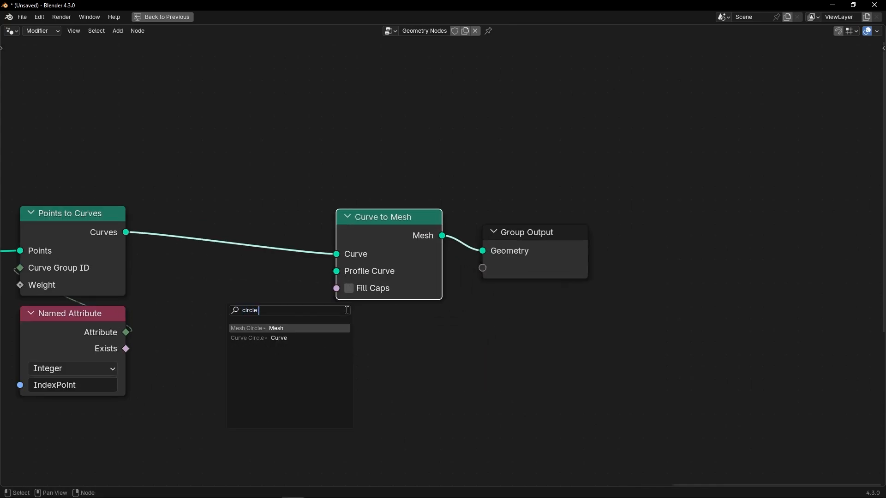
{"action": "key", "text": "Down"}
{"action": "key", "text": "Return"}
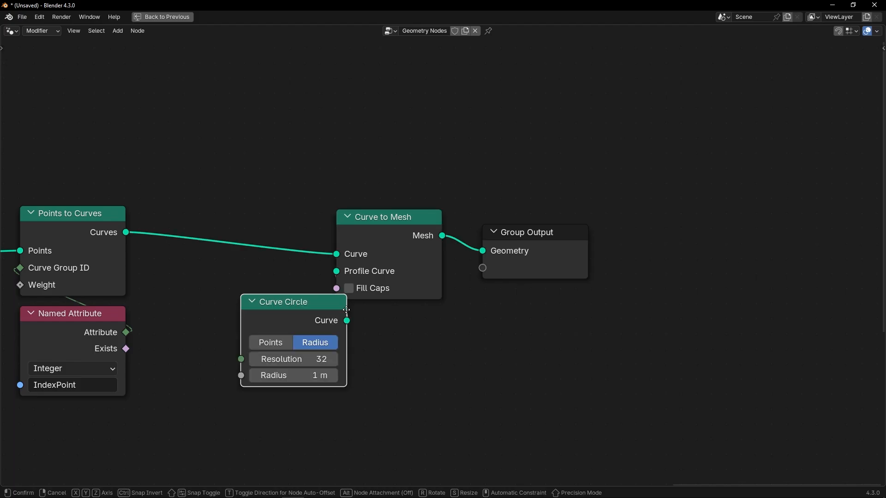
{"action": "left_click", "coordinate": [422, 316]}
{"action": "left_click", "coordinate": [349, 288]}
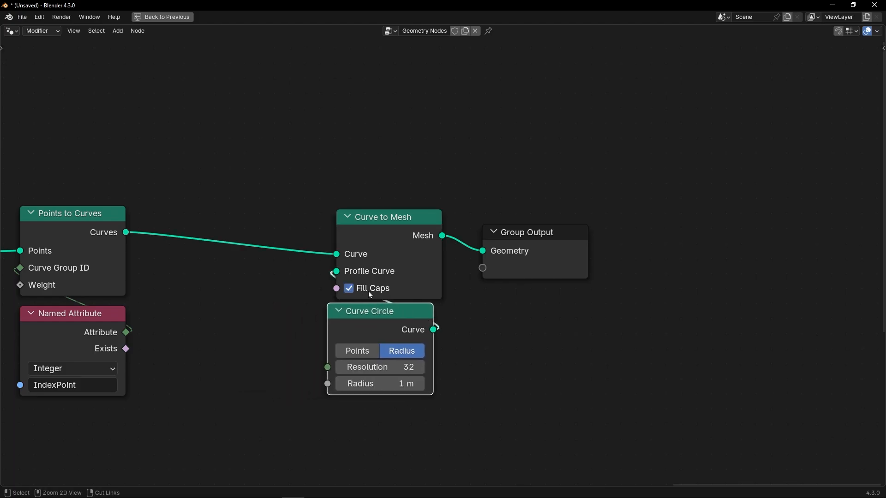
Step: Restore the full workspace layout and set the Curve Circle's Radius to 0.22 m
{"action": "key", "text": "ctrl+space"}
{"action": "key", "text": "KP_Decimal"}
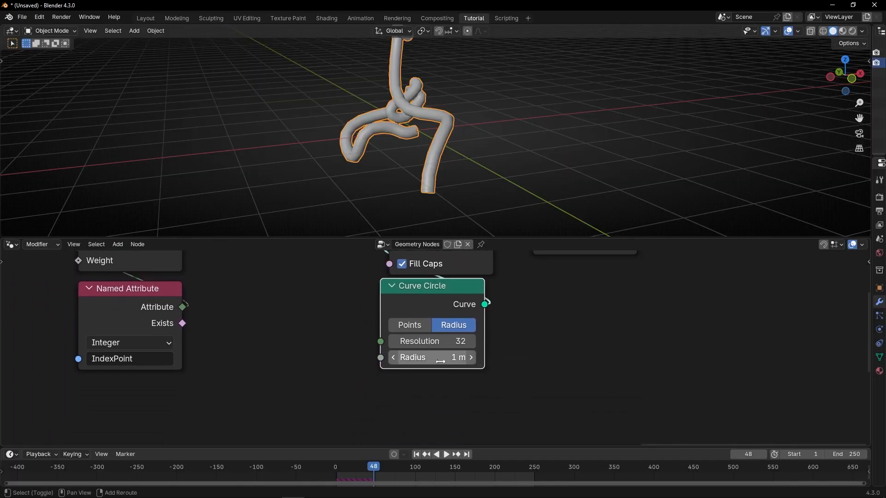
{"action": "left_click_drag", "start_coordinate": [426, 358], "coordinate": [397, 358]}
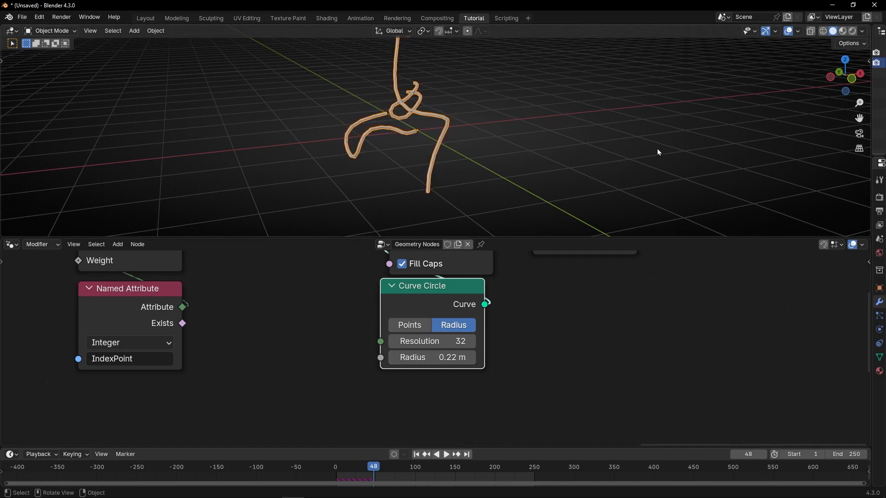
Step: Move Group Output farther from Curve to Mesh, insert a Set Material node between them and save the file
{"action": "middle_click_drag", "start_coordinate": [531, 305], "coordinate": [487, 331]}
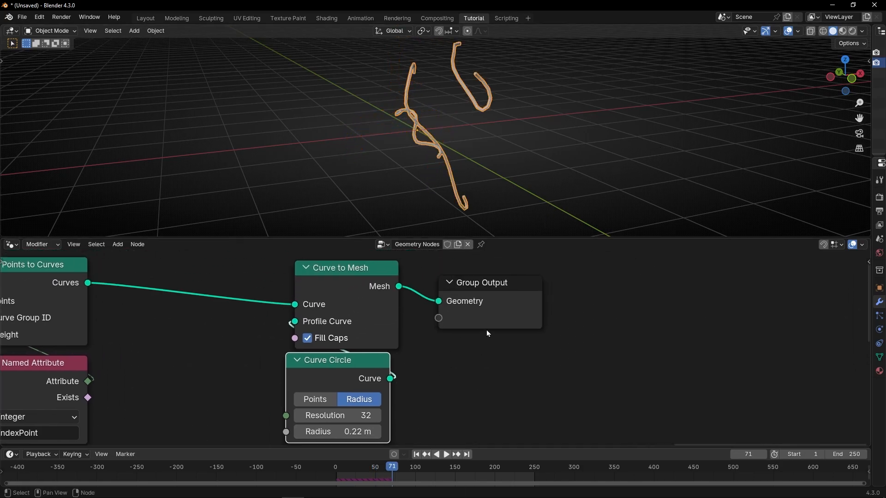
{"action": "left_click_drag", "start_coordinate": [487, 330], "coordinate": [606, 315]}
{"action": "key", "text": "shift+a"}
{"action": "type", "text": "set"}
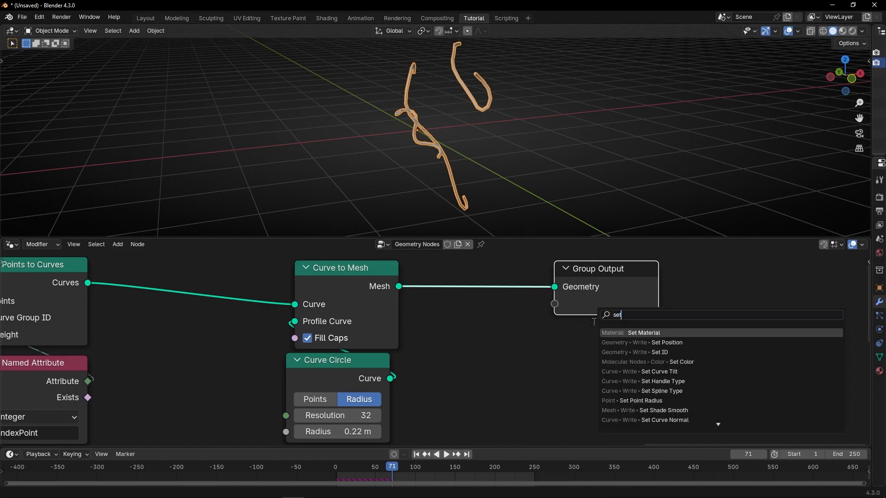
{"action": "left_click", "coordinate": [637, 334]}
{"action": "left_click", "coordinate": [509, 311]}
{"action": "key", "text": "ctrl+s"}
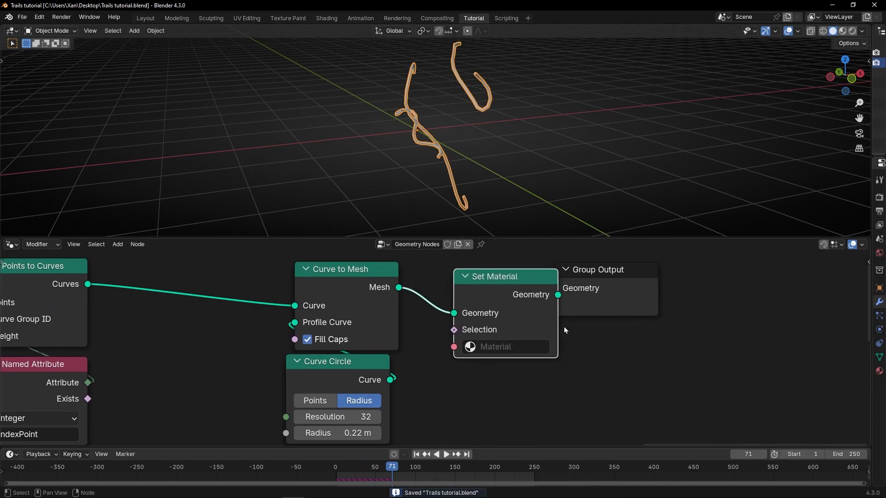
Step: Assign Material in the Set Material node and show the viewport in Material Preview with the overlays hidden
{"action": "left_click", "coordinate": [498, 344]}
{"action": "left_click", "coordinate": [505, 206]}
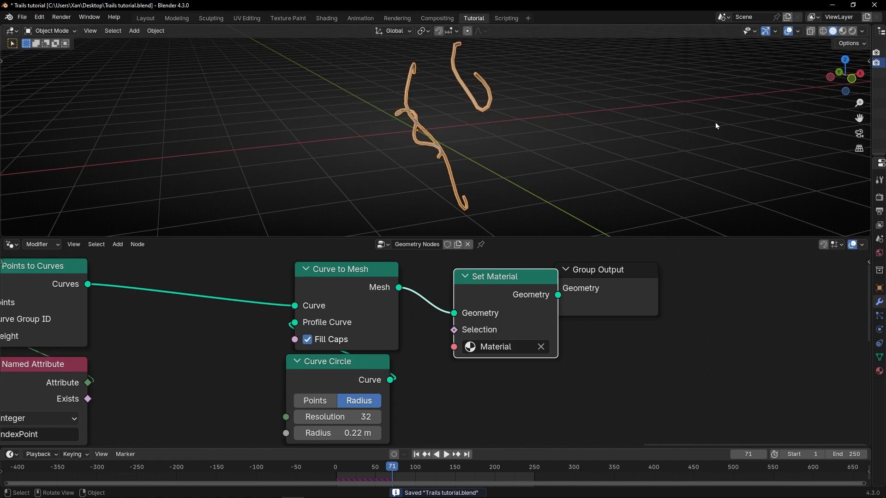
{"action": "left_click", "coordinate": [843, 31]}
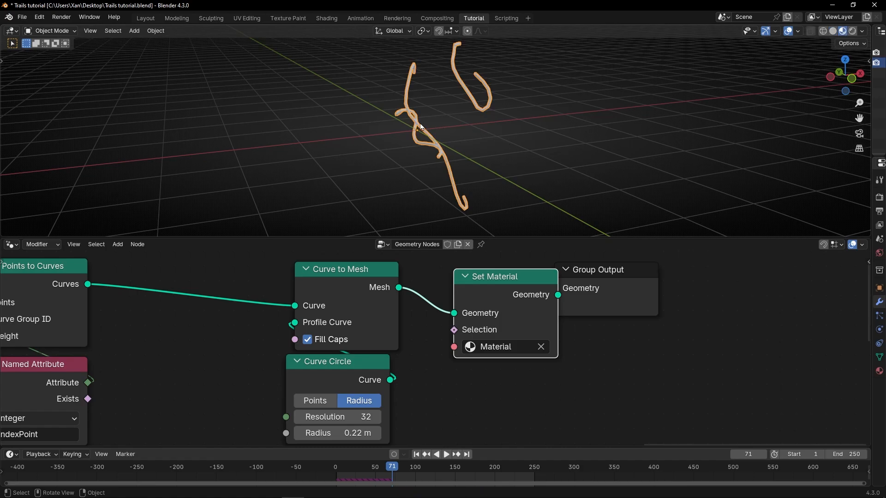
{"action": "left_click", "coordinate": [788, 32]}
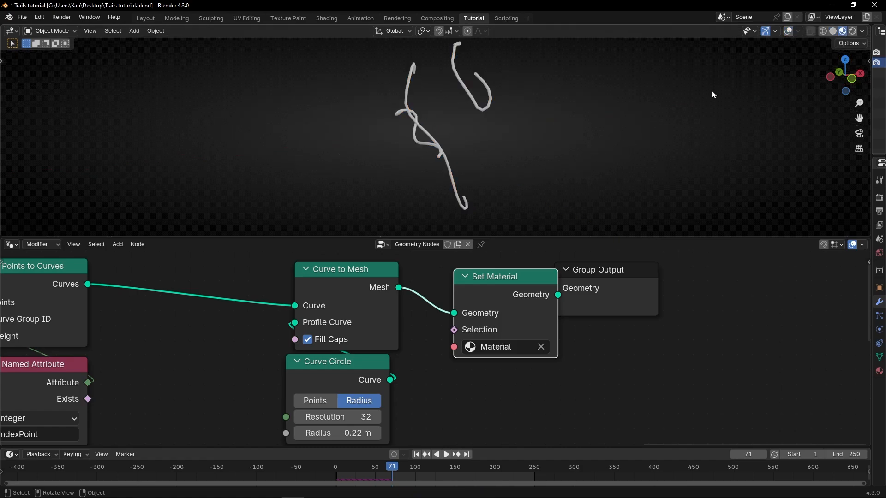
Step: Split the 3D viewport, turn the new area into a Shader Editor and hide its sidebar to frame the material nodes
{"action": "left_click_drag", "start_coordinate": [2, 40], "coordinate": [293, 48]}
{"action": "left_click", "coordinate": [12, 31]}
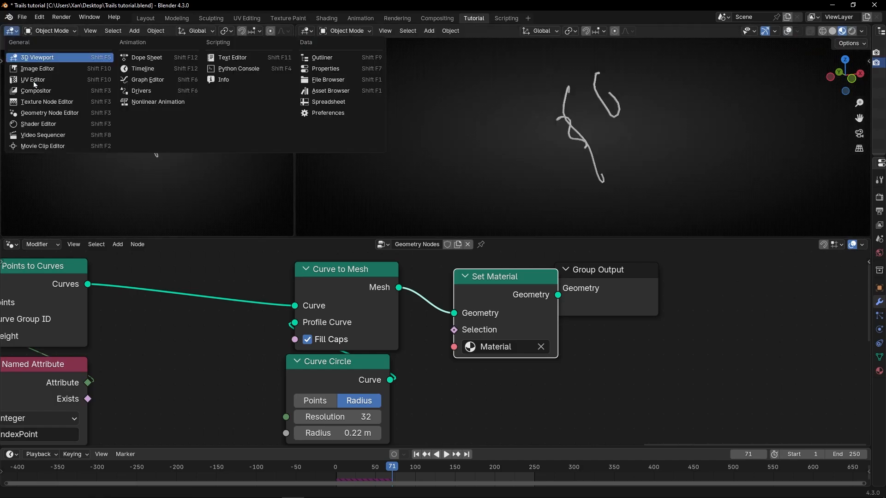
{"action": "left_click", "coordinate": [28, 124]}
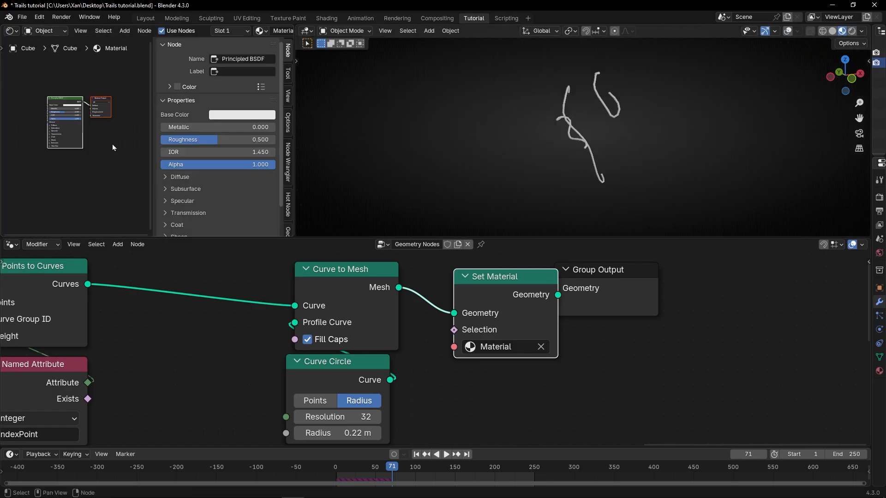
{"action": "key", "text": "n"}
{"action": "scroll", "coordinate": [139, 180], "scroll_direction": "up", "scroll_amount": 8}
{"action": "middle_click_drag", "start_coordinate": [150, 177], "coordinate": [186, 219]}
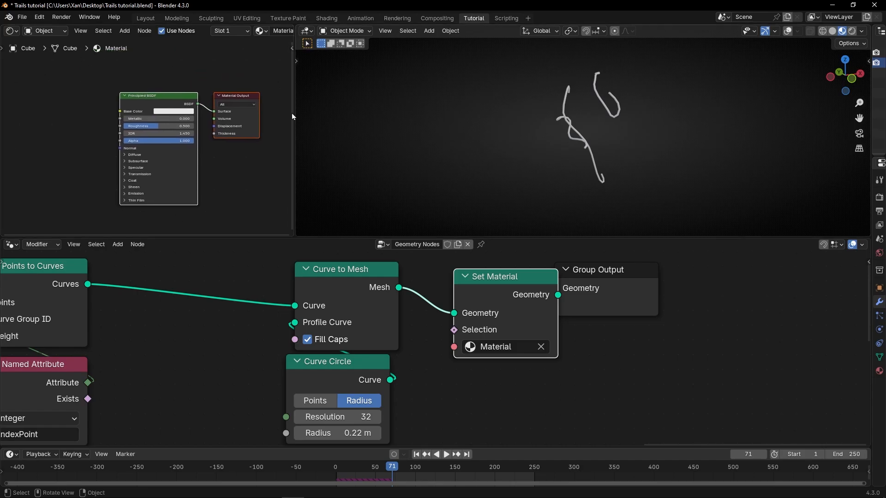
Step: Set the Principled BSDF's Base Color to blue and play the animation to check the coloured trails
{"action": "left_click", "coordinate": [184, 111]}
{"action": "left_click_drag", "start_coordinate": [178, 145], "coordinate": [200, 123]}
{"action": "key", "text": "space"}
{"action": "scroll", "coordinate": [585, 149], "scroll_direction": "up", "scroll_amount": 3}
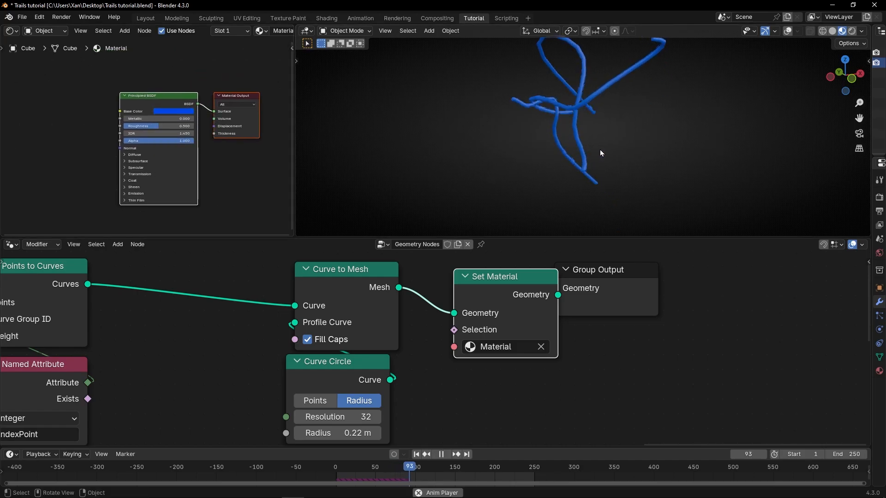
{"action": "key", "text": "space"}
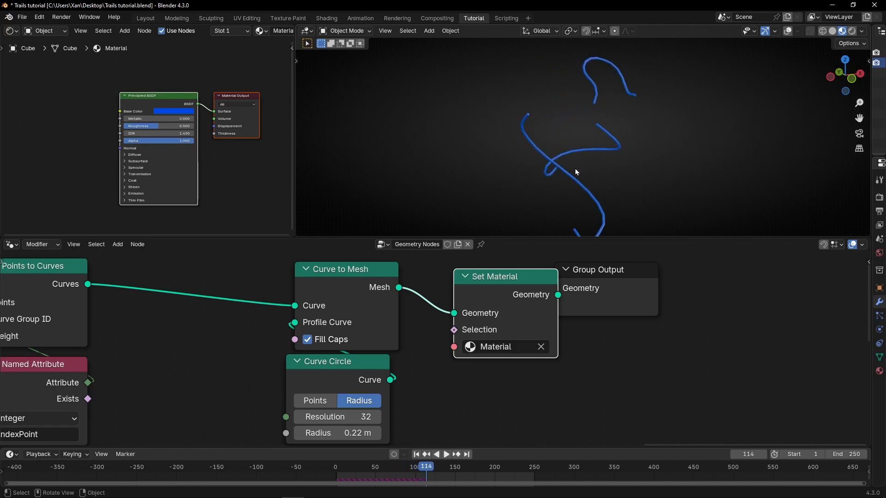
{"action": "middle_click_drag", "start_coordinate": [558, 198], "coordinate": [531, 212]}
{"action": "scroll", "coordinate": [465, 356], "scroll_direction": "down", "scroll_amount": 1}
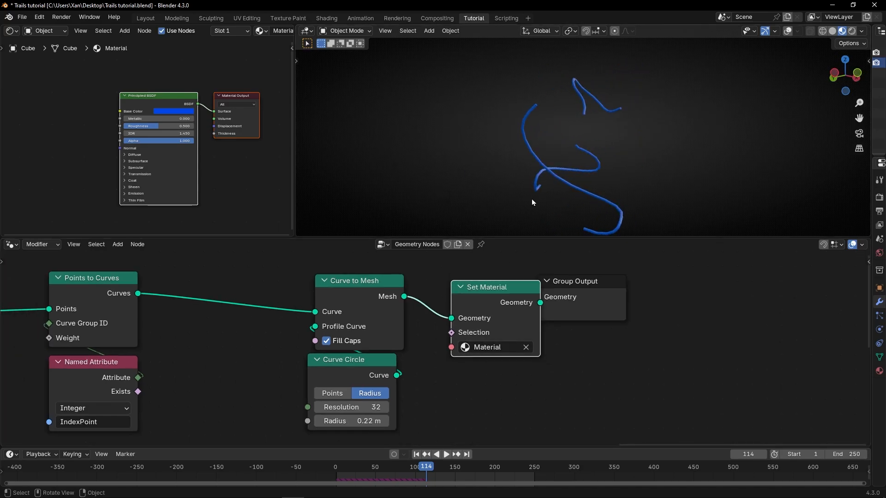
{"action": "mouse_move", "coordinate": [584, 218]}
{"action": "middle_mouse_down"}
{"action": "mouse_move", "coordinate": [545, 218]}
{"action": "mouse_move", "coordinate": [598, 227]}
{"action": "middle_mouse_up"}
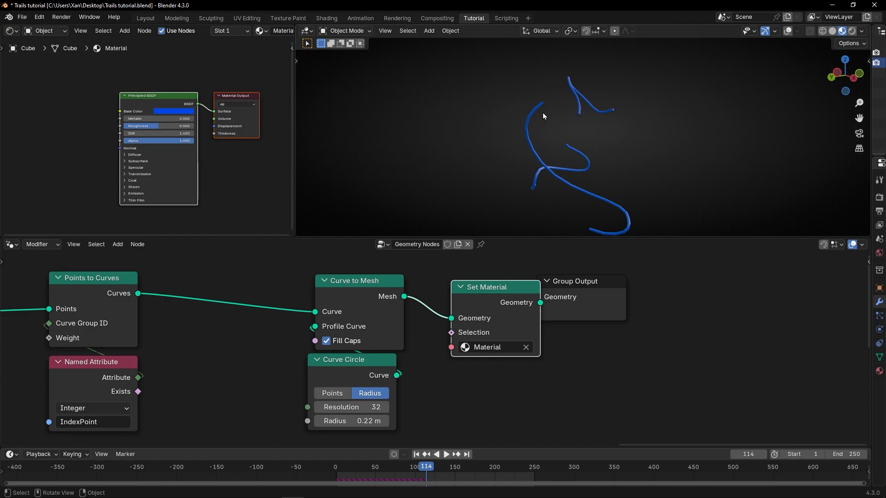
Step: Space out Group Output and Set Material so they sit farther from the Curve to Mesh node
{"action": "scroll", "coordinate": [125, 201], "scroll_direction": "up", "scroll_amount": 2}
{"action": "middle_click_drag", "start_coordinate": [274, 328], "coordinate": [360, 317]}
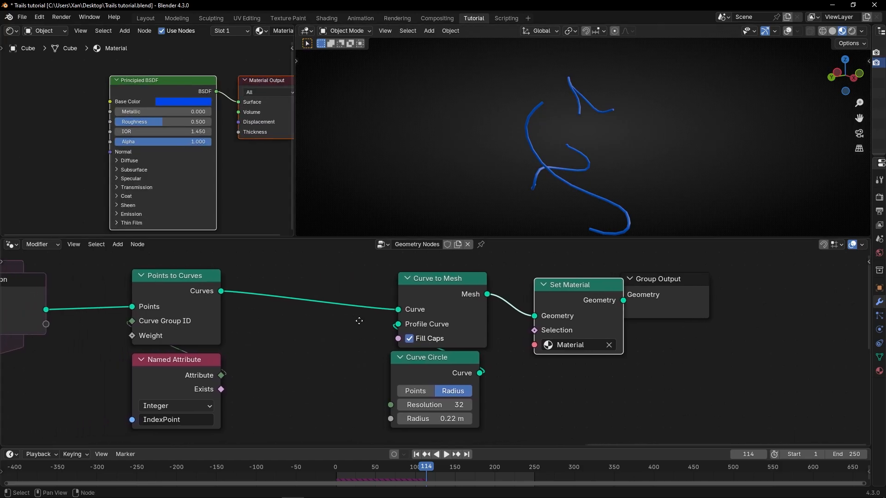
{"action": "scroll", "coordinate": [353, 283], "scroll_direction": "down", "scroll_amount": 2}
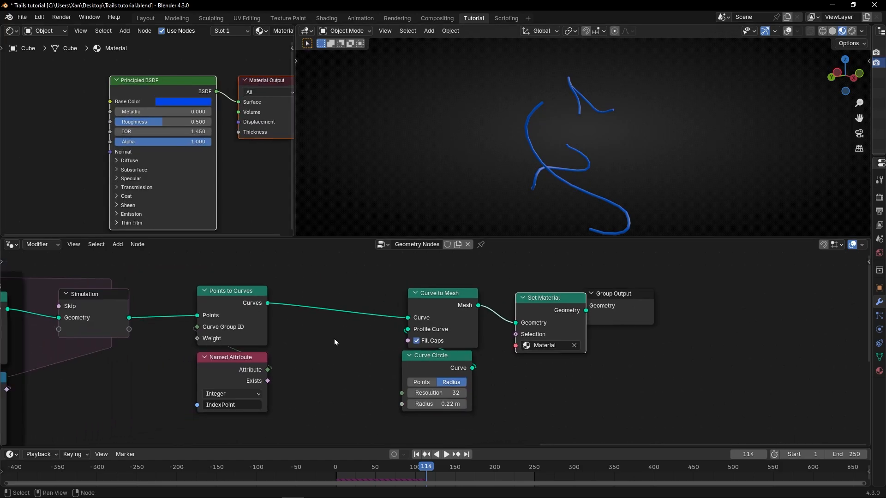
{"action": "scroll", "coordinate": [336, 341], "scroll_direction": "down", "scroll_amount": 1}
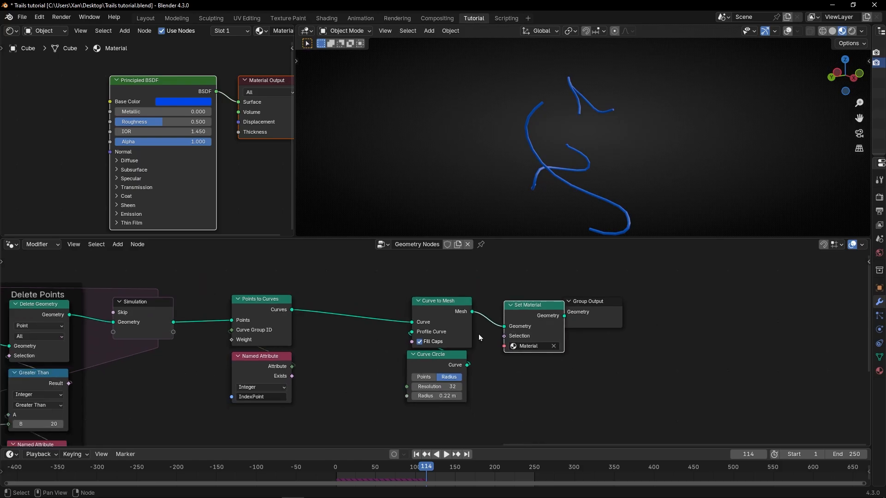
{"action": "left_click_drag", "start_coordinate": [609, 314], "coordinate": [744, 315]}
{"action": "left_click_drag", "start_coordinate": [548, 312], "coordinate": [613, 306]}
{"action": "scroll", "coordinate": [338, 317], "scroll_direction": "down", "scroll_amount": 2}
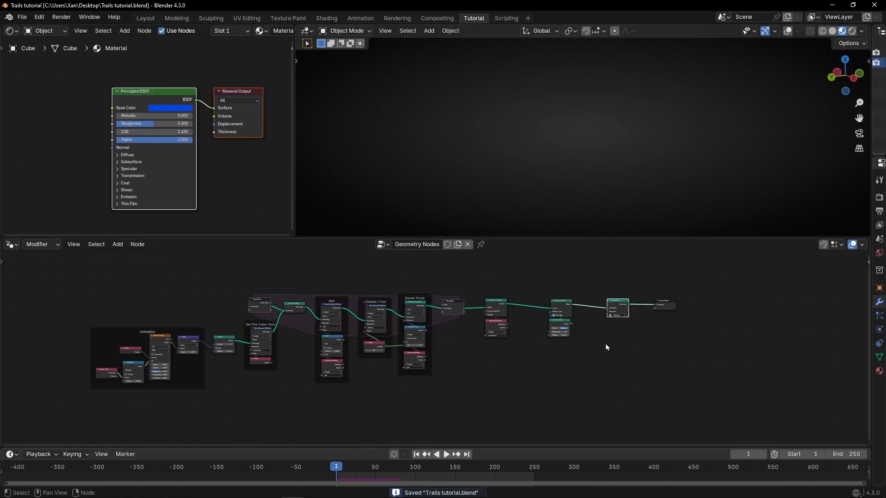
Step: Play the animation from the first frame to check the blue trails
{"action": "key", "text": "space"}
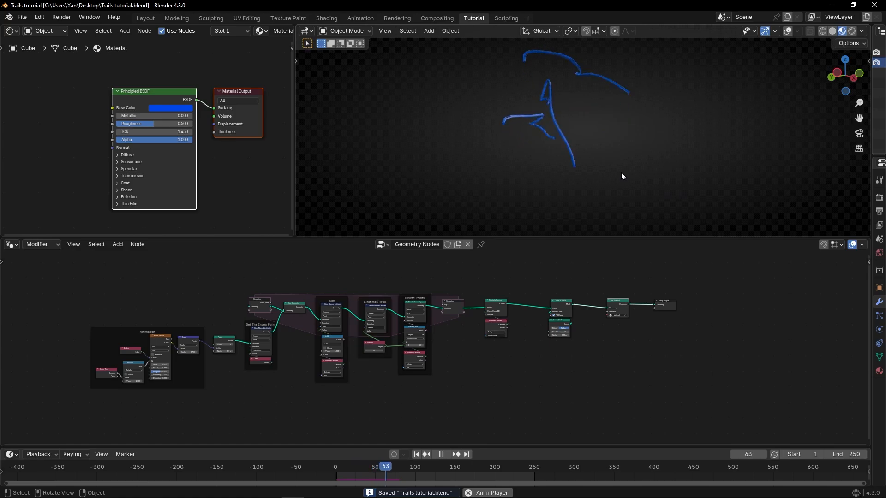
{"action": "key", "text": "space"}
{"action": "scroll", "coordinate": [537, 311], "scroll_direction": "up", "scroll_amount": 5}
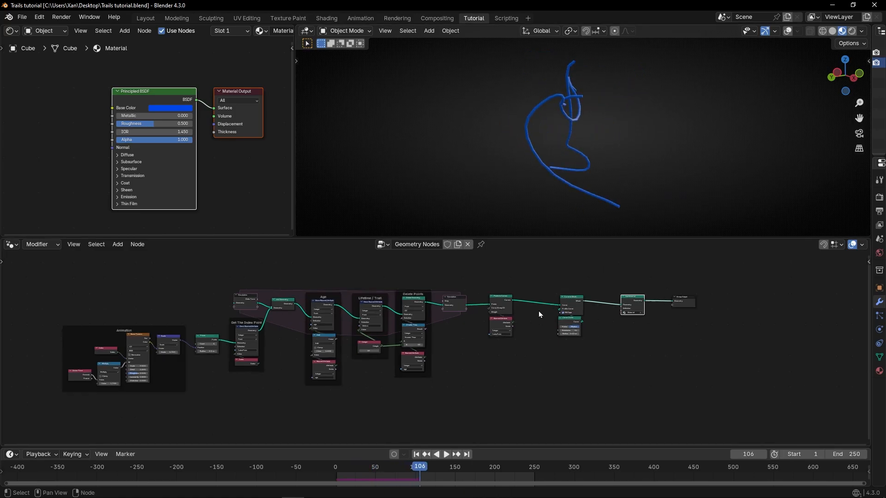
Step: Move Curve to Mesh and Curve Circle together closer to Set Material to make room after Points to Curves
{"action": "middle_click_drag", "start_coordinate": [379, 371], "coordinate": [335, 389]}
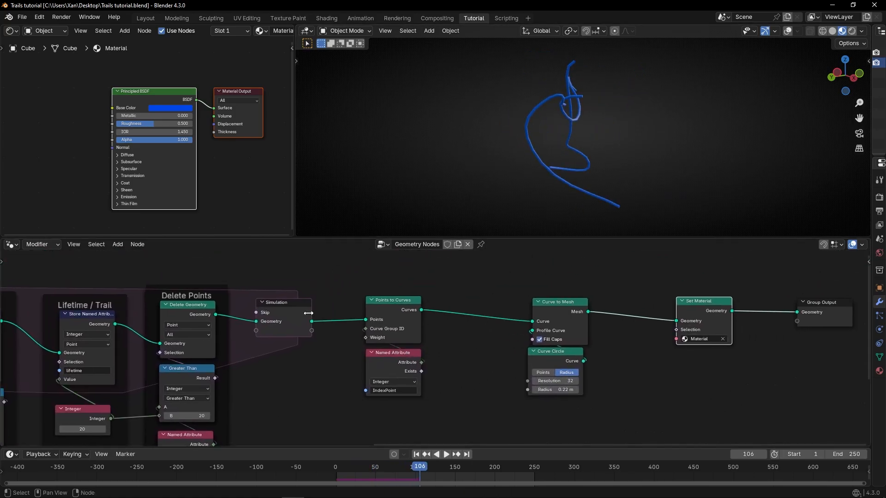
{"action": "scroll", "coordinate": [410, 286], "scroll_direction": "up", "scroll_amount": 2}
{"action": "scroll", "coordinate": [437, 293], "scroll_direction": "down", "scroll_amount": 2}
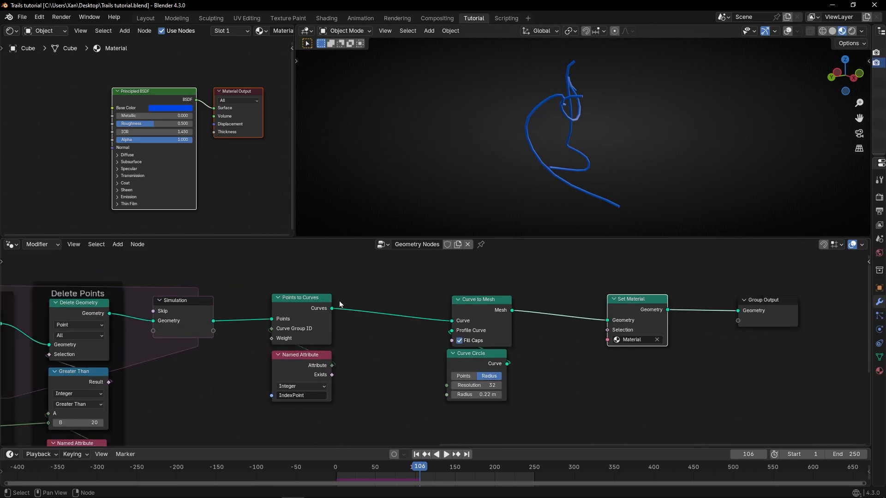
{"action": "scroll", "coordinate": [491, 307], "scroll_direction": "up", "scroll_amount": 1}
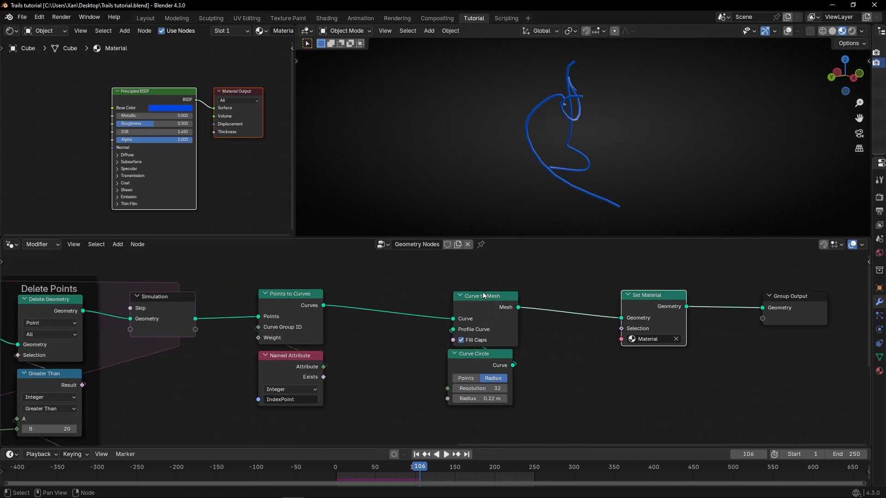
{"action": "scroll", "coordinate": [461, 301], "scroll_direction": "down", "scroll_amount": 2}
{"action": "left_click_drag", "start_coordinate": [439, 290], "coordinate": [500, 379]}
{"action": "left_click_drag", "start_coordinate": [479, 318], "coordinate": [531, 317]}
{"action": "scroll", "coordinate": [376, 316], "scroll_direction": "up", "scroll_amount": 2}
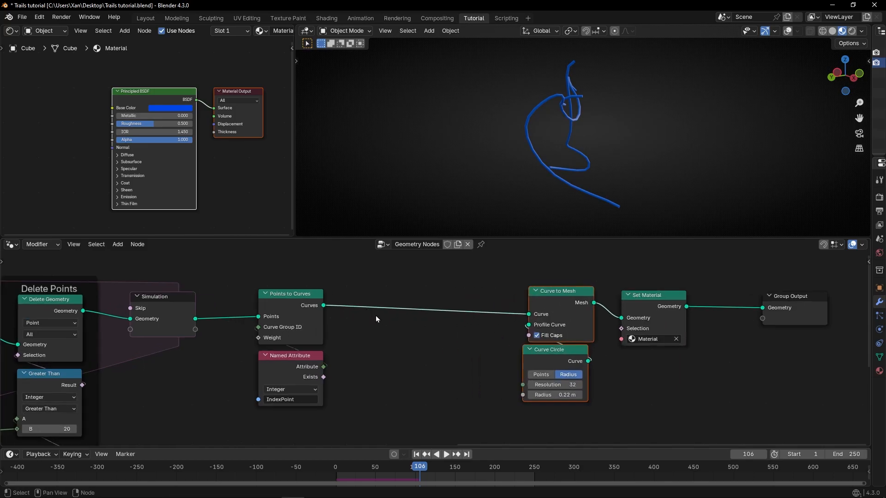
Step: Insert a Store Named Attribute node between Points to Curves and Curve to Mesh and name its attribute "factor"
{"action": "key", "text": "shift+a"}
{"action": "type", "text": "stor"}
{"action": "key", "text": "Return"}
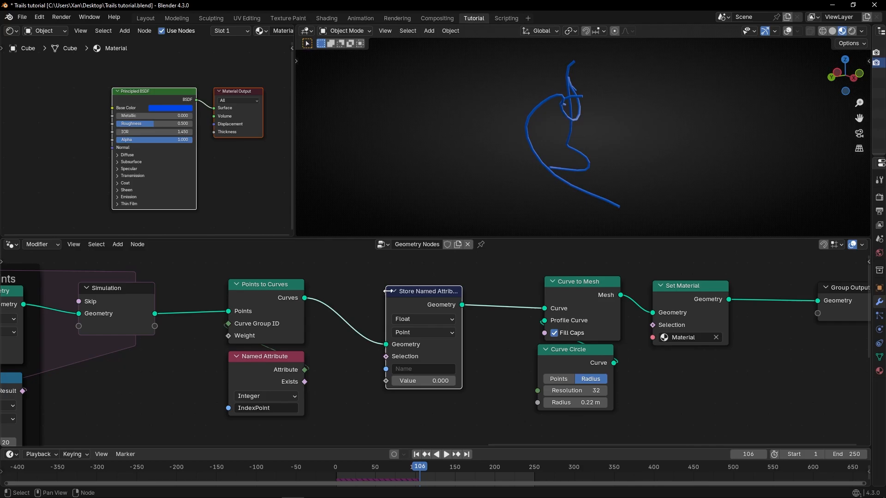
{"action": "left_click", "coordinate": [386, 287]}
{"action": "scroll", "coordinate": [406, 346], "scroll_direction": "up", "scroll_amount": 2}
{"action": "left_click", "coordinate": [411, 342]}
{"action": "type", "text": "factor"}
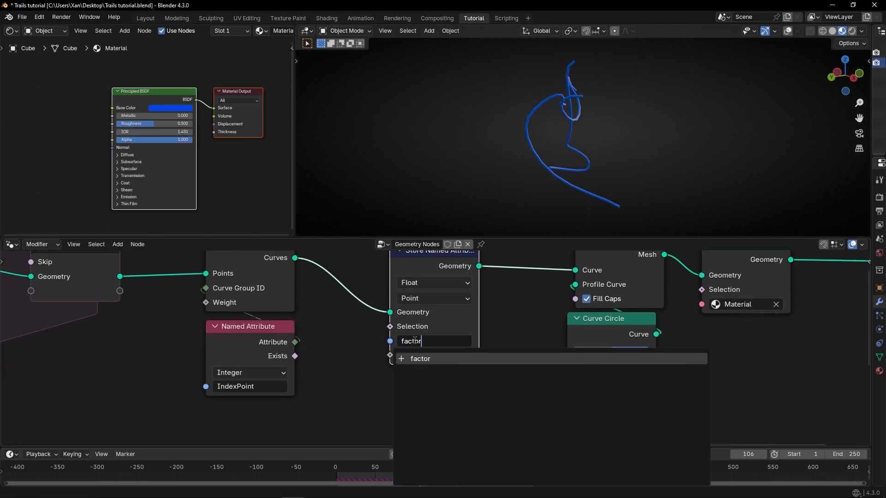
{"action": "key", "text": "Return"}
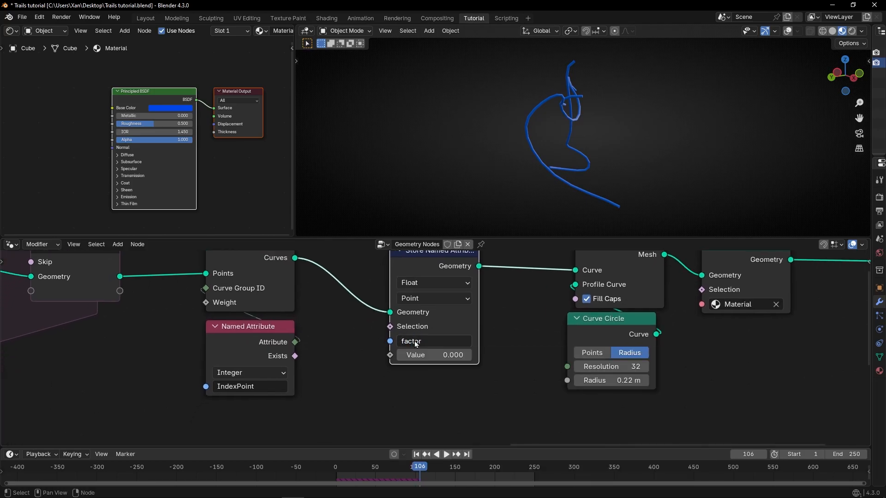
Step: Add a Spline Parameter node below Store Named Attribute and connect its Factor output to the Value input
{"action": "scroll", "coordinate": [414, 341], "scroll_direction": "down", "scroll_amount": 1}
{"action": "key", "text": "shift+a"}
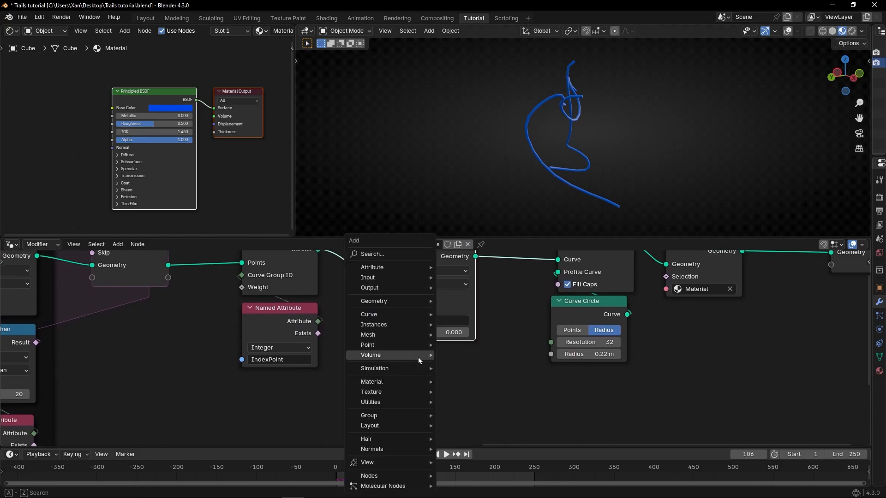
{"action": "mouse_move", "coordinate": [418, 357]}
{"action": "type", "text": "facto"}
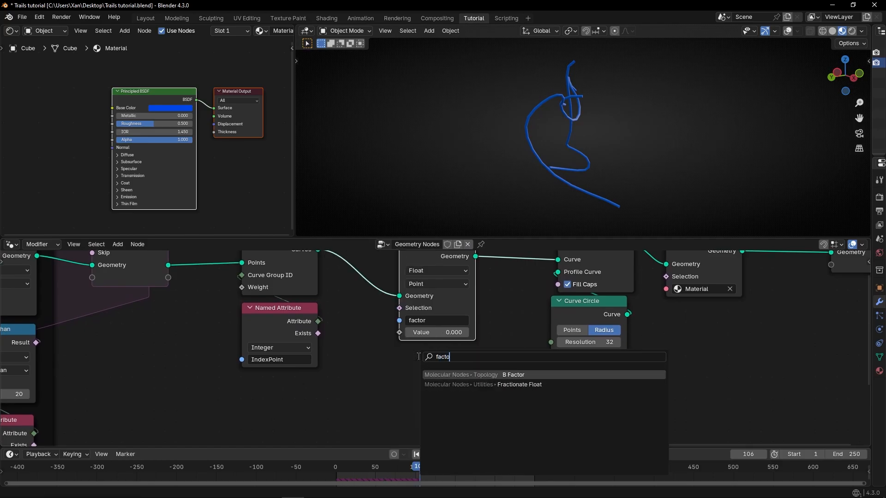
{"action": "key", "text": "BackSpace"}
{"action": "key", "text": "BackSpace"}
{"action": "key", "text": "BackSpace"}
{"action": "key", "text": "BackSpace"}
{"action": "key", "text": "BackSpace"}
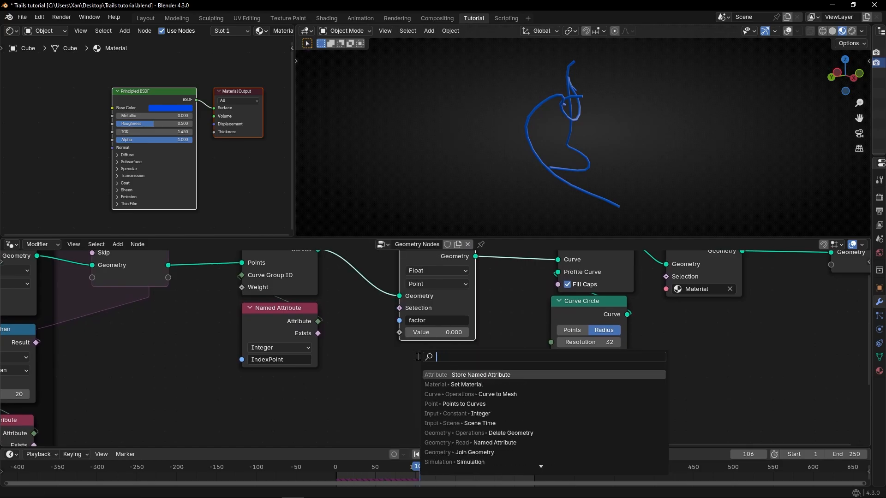
{"action": "type", "text": "spline pa"}
{"action": "key", "text": "Return"}
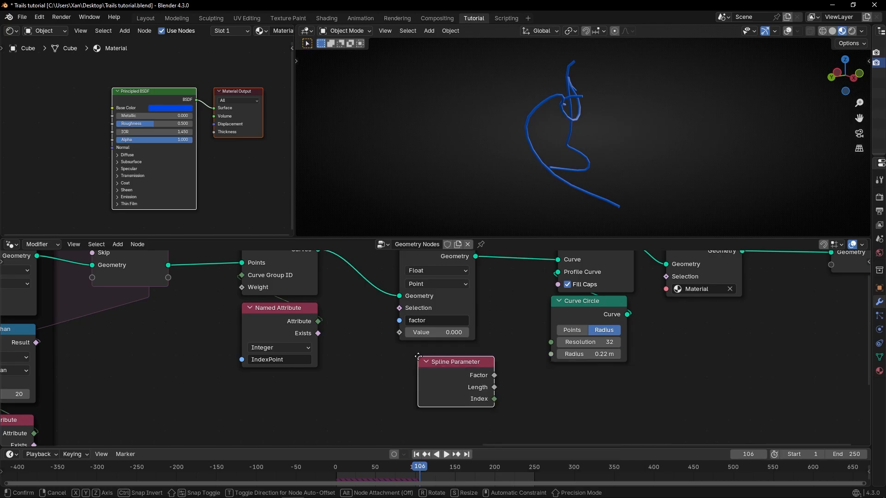
{"action": "left_click", "coordinate": [390, 349]}
{"action": "left_click_drag", "start_coordinate": [465, 368], "coordinate": [486, 350]}
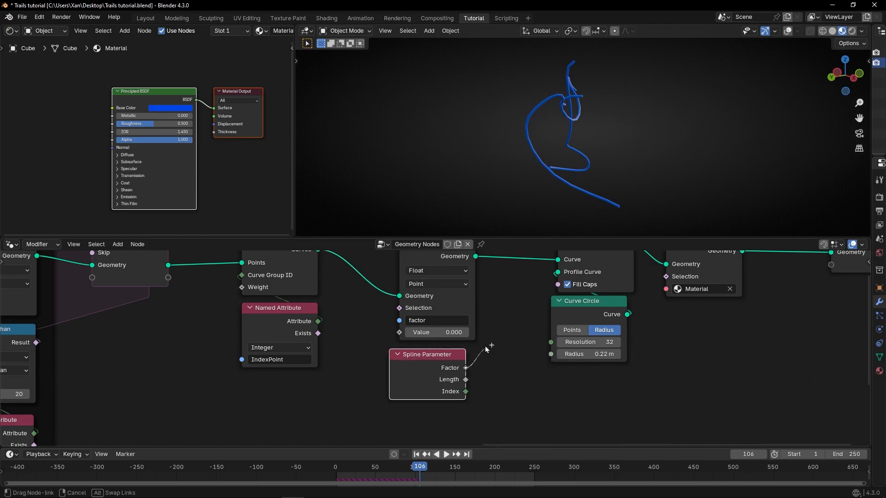
{"action": "left_click_drag", "start_coordinate": [399, 344], "coordinate": [400, 333]}
Step: Frame the "factor" Store Named Attribute and Spline Parameter nodes together and label the frame "Factor"
{"action": "scroll", "coordinate": [410, 343], "scroll_direction": "down", "scroll_amount": 2}
{"action": "middle_click_drag", "start_coordinate": [374, 316], "coordinate": [374, 333]}
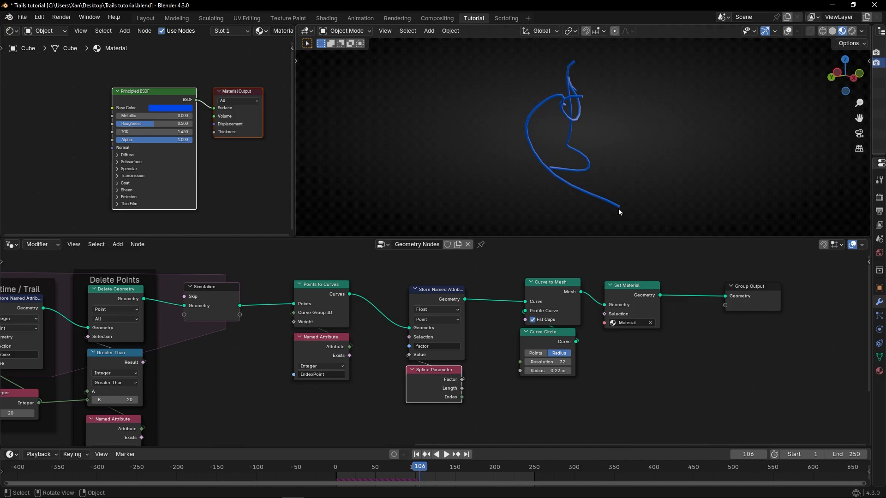
{"action": "left_click_drag", "start_coordinate": [398, 278], "coordinate": [465, 408]}
{"action": "key", "text": "ctrl+j"}
{"action": "key", "text": "F2"}
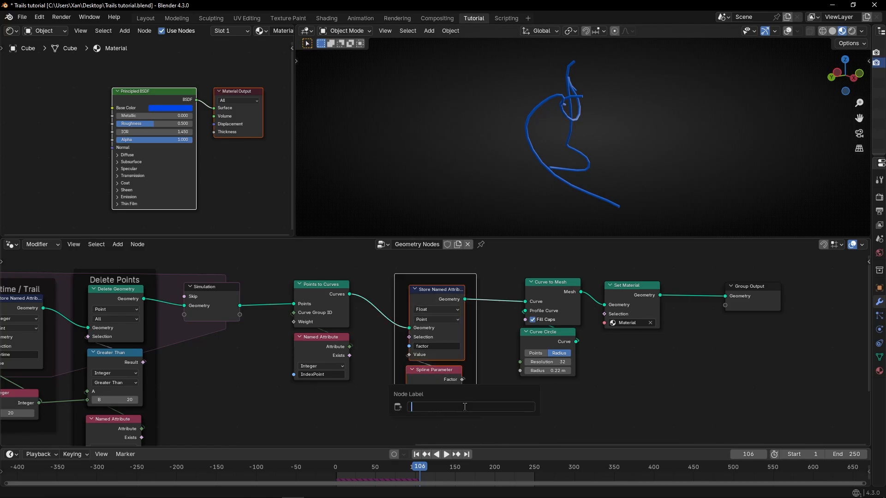
{"action": "type", "text": "Factor"}
{"action": "key", "text": "Return"}
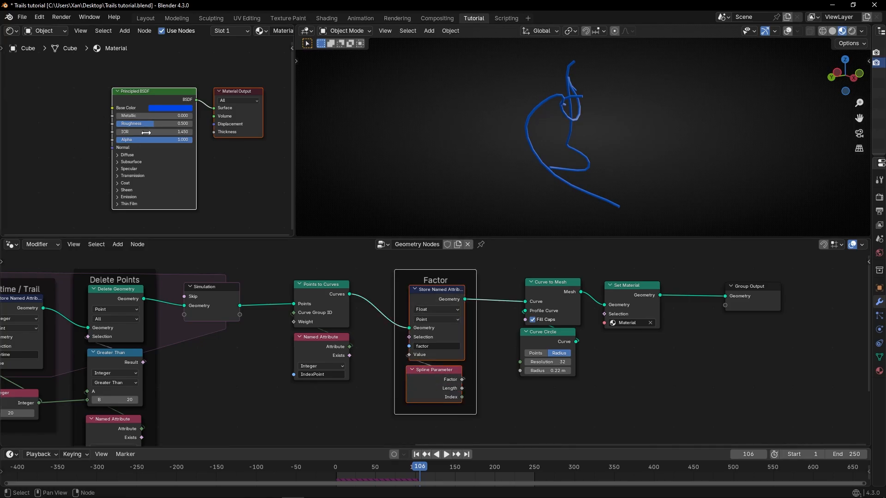
Step: Add an Attribute node to the material, placed in front of the Principled BSDF's inputs
{"action": "middle_click_drag", "start_coordinate": [72, 151], "coordinate": [133, 148]}
{"action": "scroll", "coordinate": [99, 145], "scroll_direction": "up", "scroll_amount": 1}
{"action": "key", "text": "shift+a"}
{"action": "type", "text": "at"}
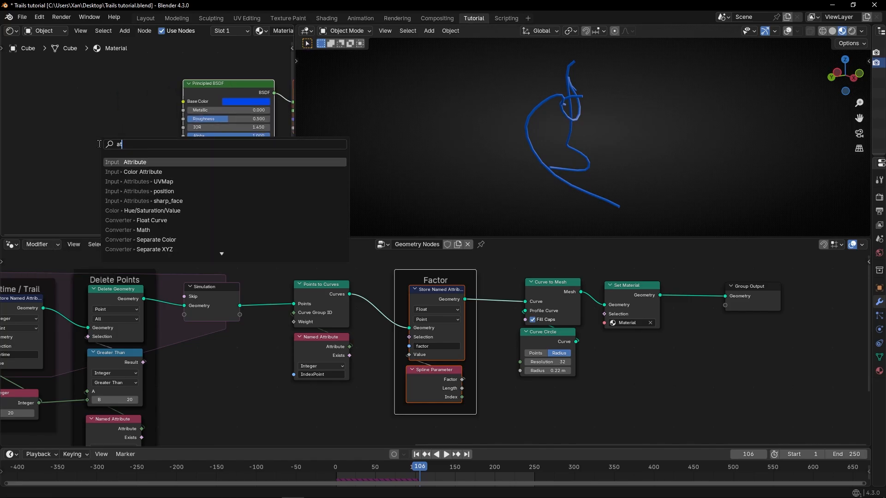
{"action": "key", "text": "Return"}
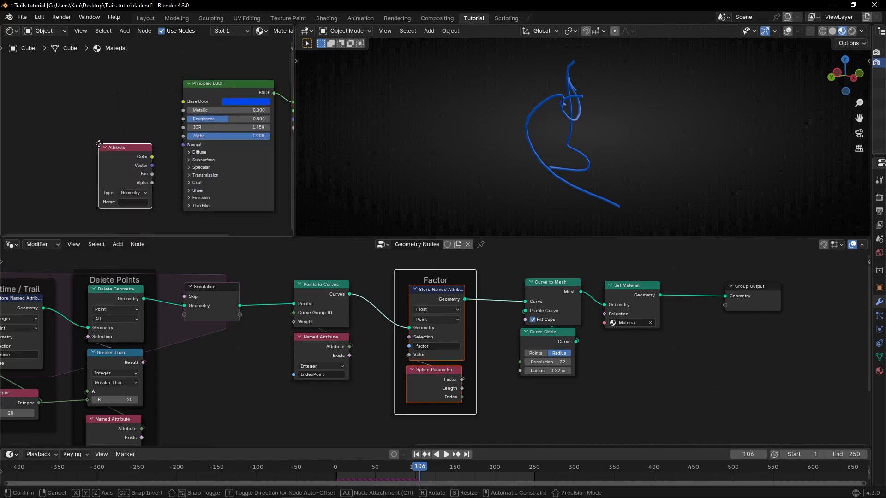
{"action": "left_click", "coordinate": [100, 94]}
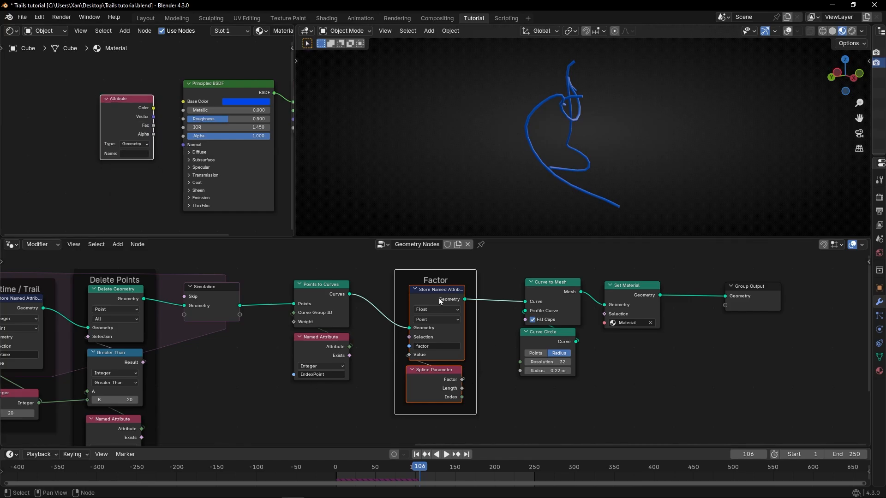
Step: Set the Attribute node's name to "factor" and connect its Color output to the Principled BSDF's Base Color
{"action": "scroll", "coordinate": [87, 172], "scroll_direction": "up", "scroll_amount": 3}
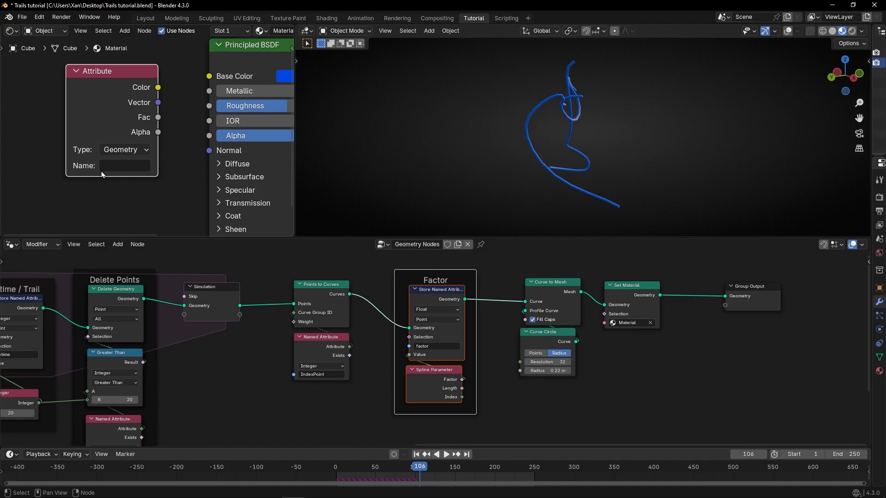
{"action": "left_click", "coordinate": [125, 166]}
{"action": "type", "text": "factor"}
{"action": "key", "text": "Return"}
{"action": "scroll", "coordinate": [130, 172], "scroll_direction": "down", "scroll_amount": 2}
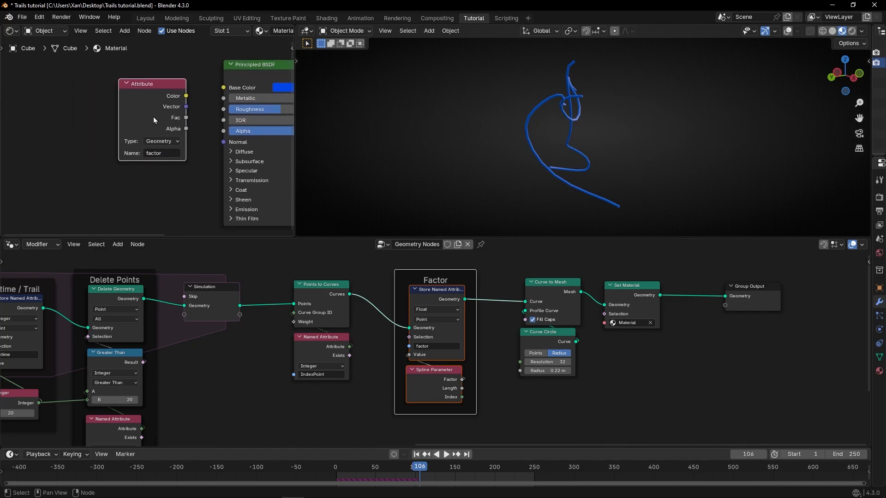
{"action": "left_click_drag", "start_coordinate": [154, 117], "coordinate": [223, 87]}
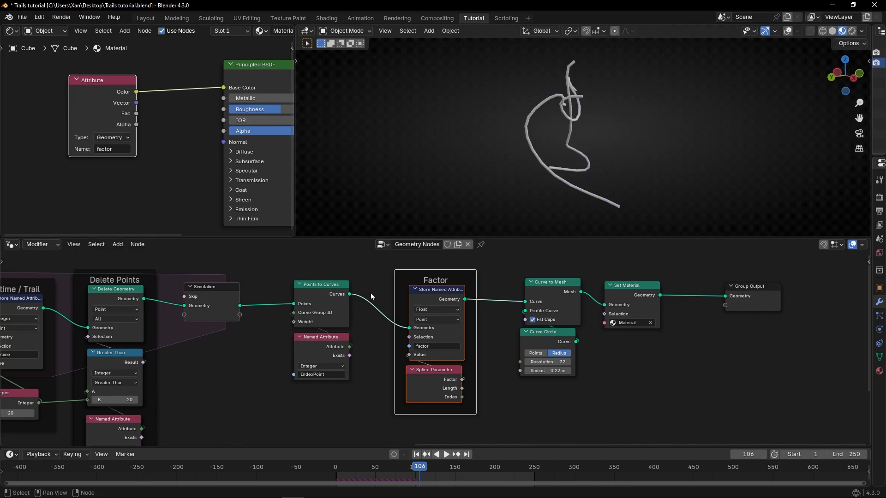
Step: Play the animation, also in a maximized viewport, to check the factor shading along the trails
{"action": "key", "text": "space"}
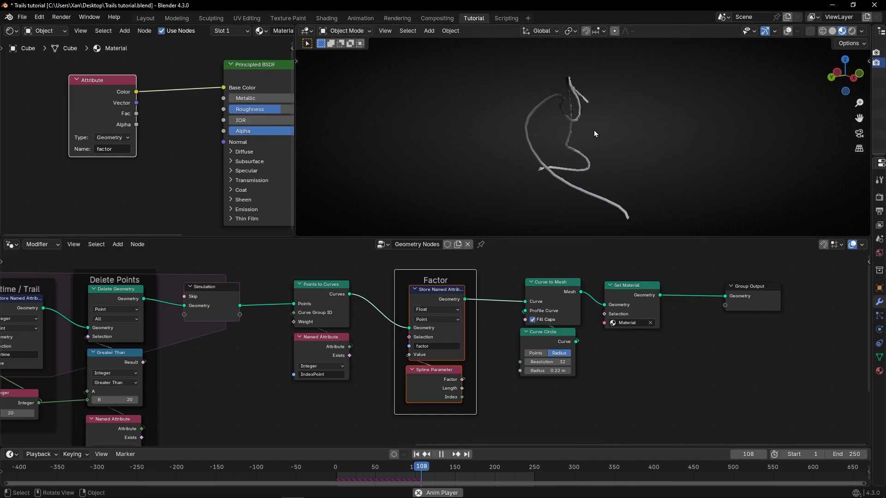
{"action": "key", "text": "space"}
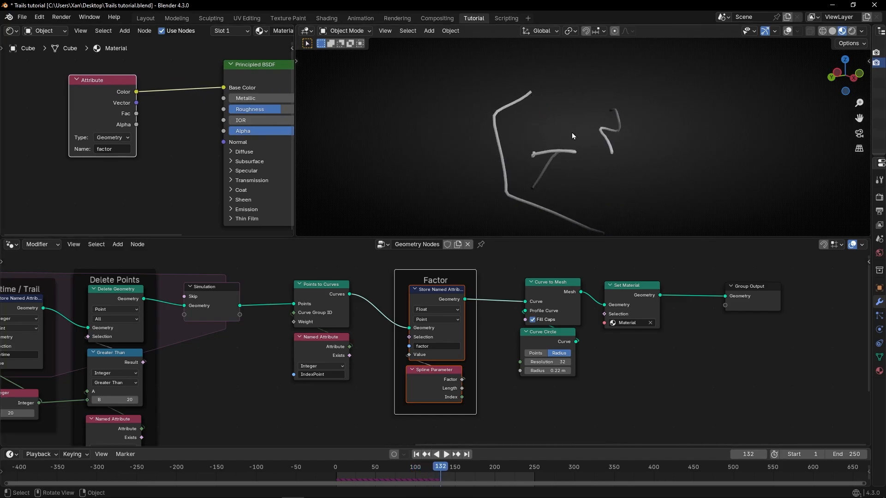
{"action": "key", "text": "ctrl+space"}
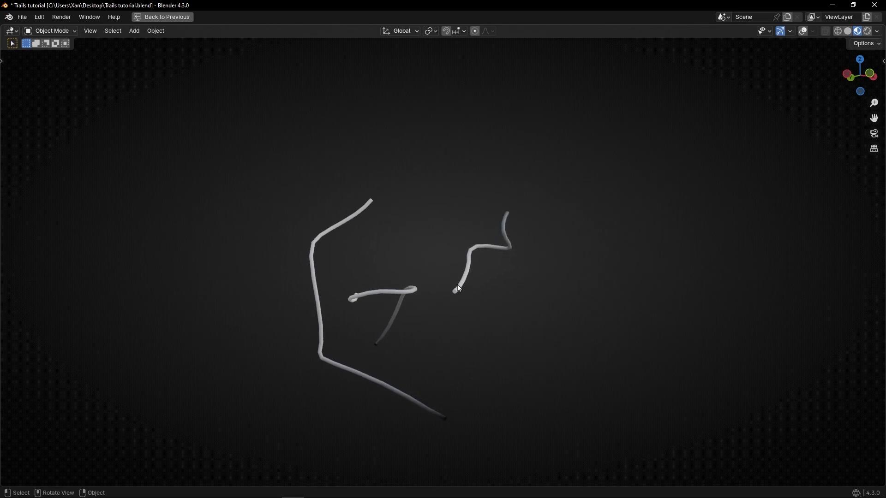
{"action": "key", "text": "space"}
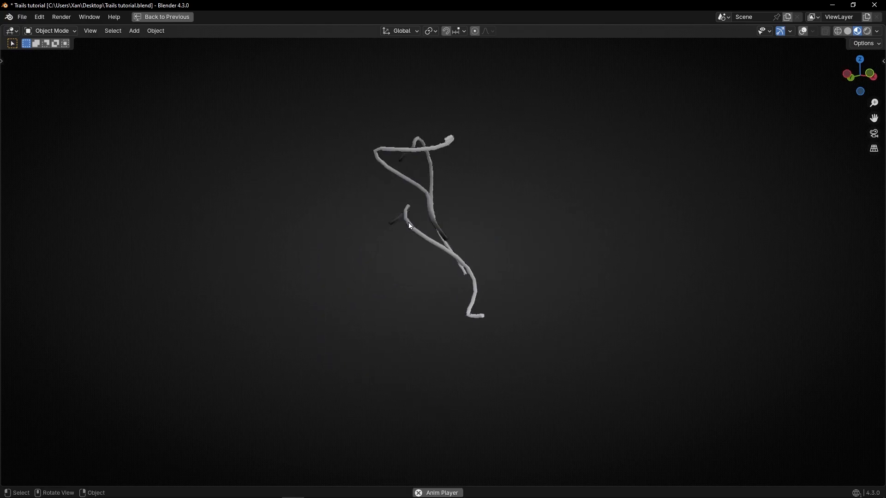
{"action": "key", "text": "ctrl+space"}
Step: Insert a Color Ramp between the Attribute node's Color output and the Principled BSDF's Base Color
{"action": "scroll", "coordinate": [159, 137], "scroll_direction": "up", "scroll_amount": 4}
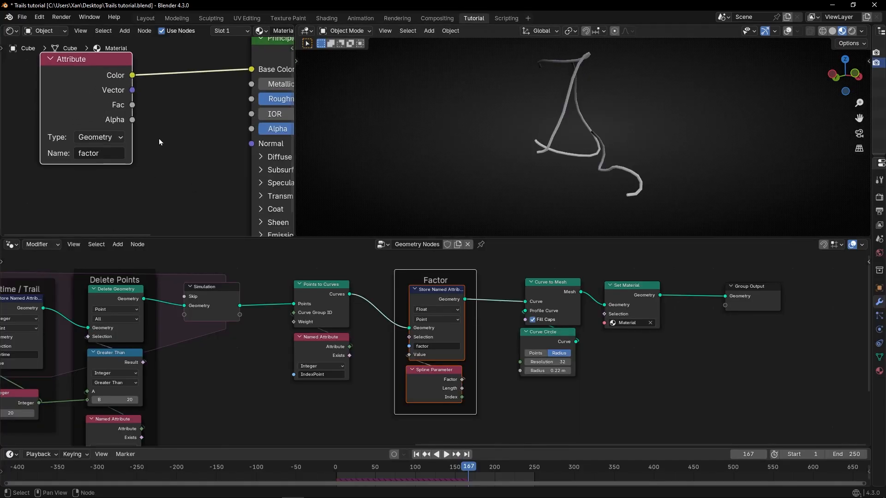
{"action": "middle_click_drag", "start_coordinate": [159, 140], "coordinate": [195, 185]}
{"action": "left_click_drag", "start_coordinate": [131, 149], "coordinate": [86, 142]}
{"action": "middle_click_drag", "start_coordinate": [238, 168], "coordinate": [203, 164]}
{"action": "key", "text": "shift+a"}
{"action": "type", "text": "color ra"}
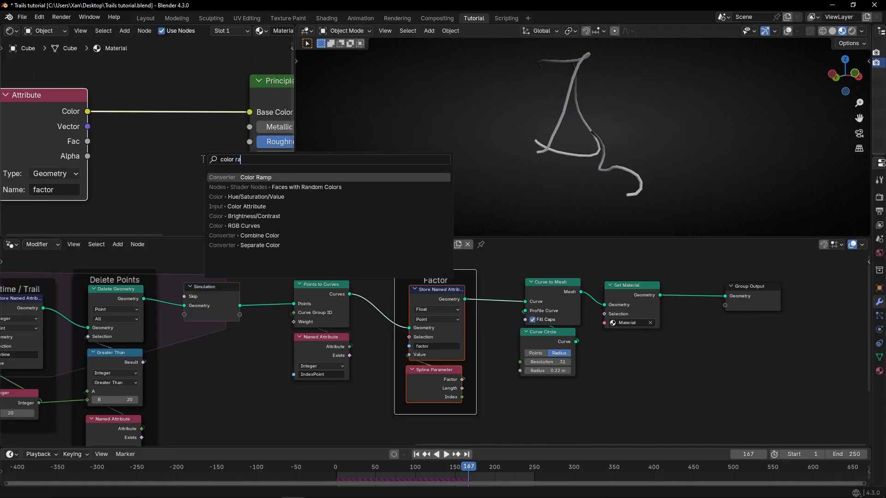
{"action": "key", "text": "Return"}
{"action": "scroll", "coordinate": [202, 160], "scroll_direction": "down", "scroll_amount": 3}
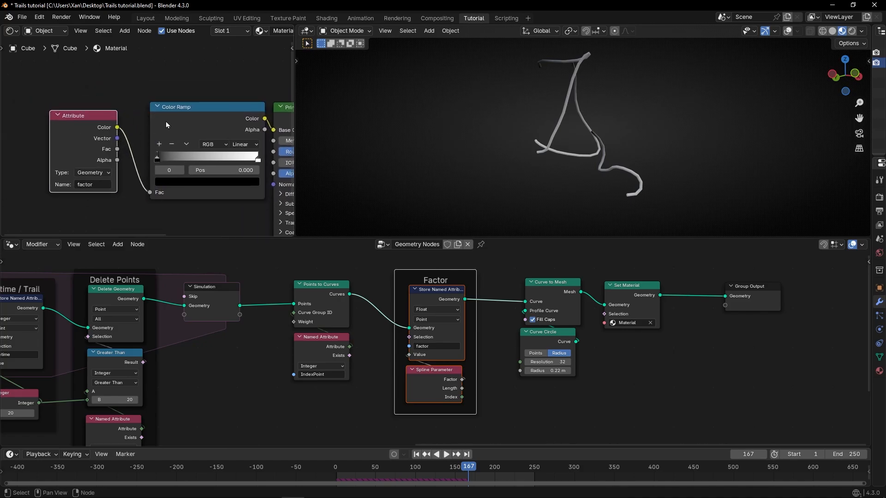
{"action": "left_click", "coordinate": [152, 121]}
Step: Move the Color Ramp's black stop to about 0.336 and play the animation to check the gradient
{"action": "scroll", "coordinate": [222, 174], "scroll_direction": "up", "scroll_amount": 3}
{"action": "middle_click_drag", "start_coordinate": [222, 174], "coordinate": [150, 155]}
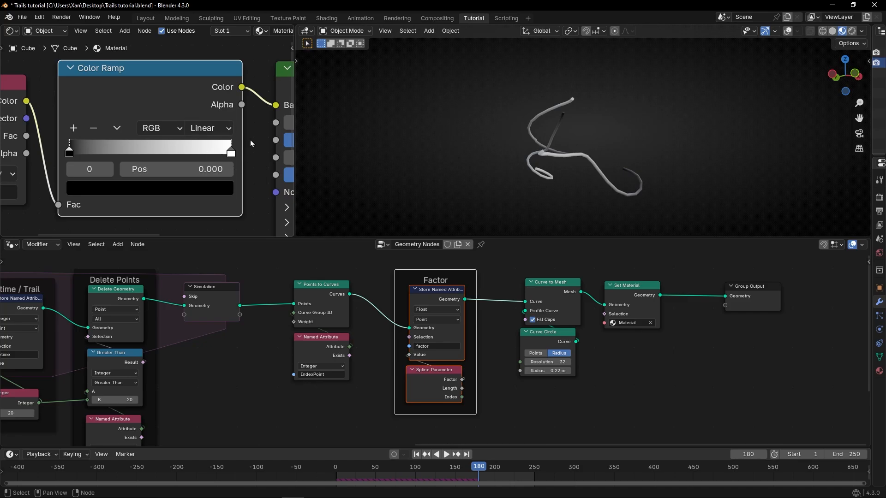
{"action": "left_click_drag", "start_coordinate": [70, 157], "coordinate": [123, 155]}
{"action": "key", "text": "space"}
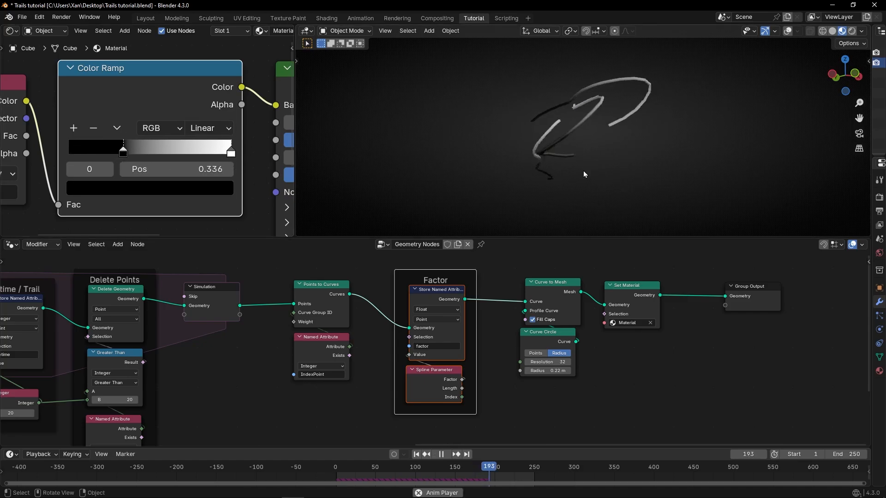
{"action": "key", "text": "space"}
Step: Set the Points node's count to 1 and replay the animation from the first frame
{"action": "middle_click_drag", "start_coordinate": [259, 329], "coordinate": [308, 291]}
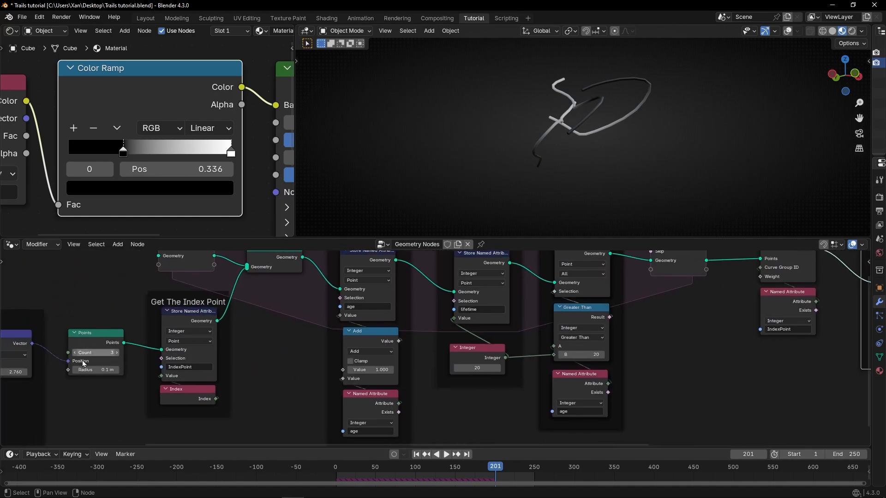
{"action": "left_click", "coordinate": [75, 353]}
{"action": "left_click", "coordinate": [75, 353]}
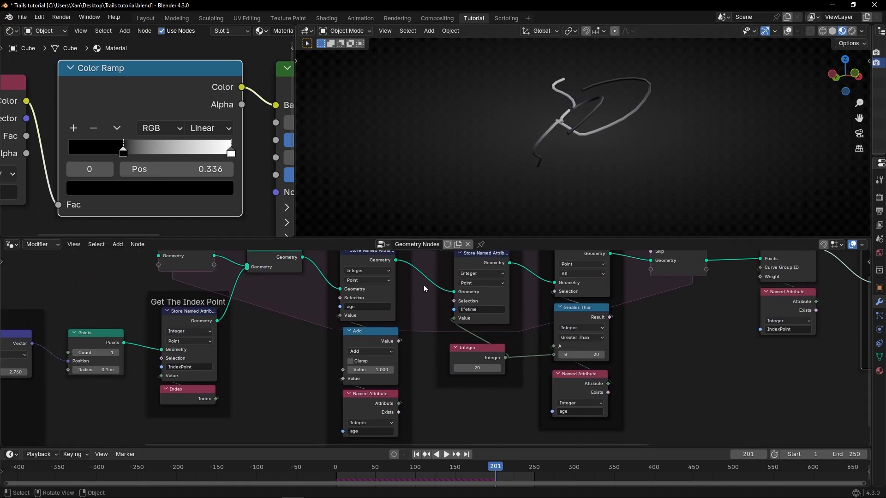
{"action": "key", "text": "shift+Left"}
{"action": "key", "text": "space"}
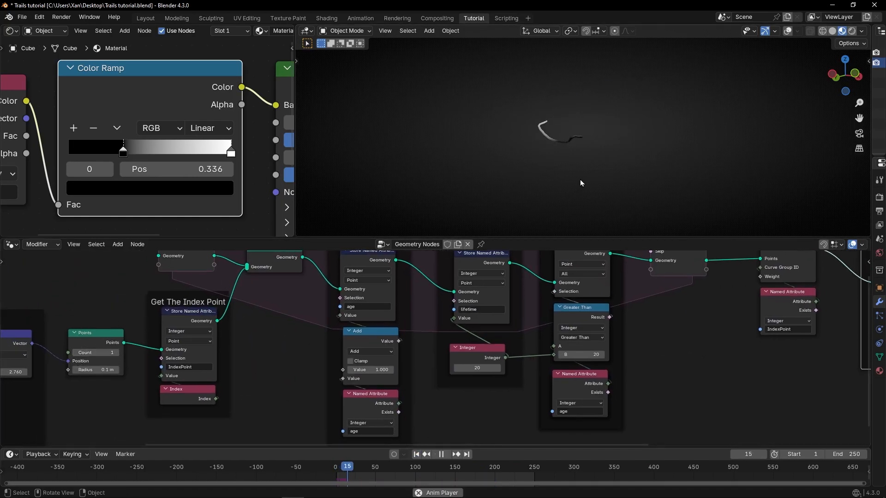
{"action": "key", "text": "space"}
Step: Increase the Curve Circle radius to about 0.5 m and replay the animation from frame 1
{"action": "middle_click_drag", "start_coordinate": [688, 357], "coordinate": [92, 358]}
{"action": "left_click_drag", "start_coordinate": [430, 363], "coordinate": [446, 363]}
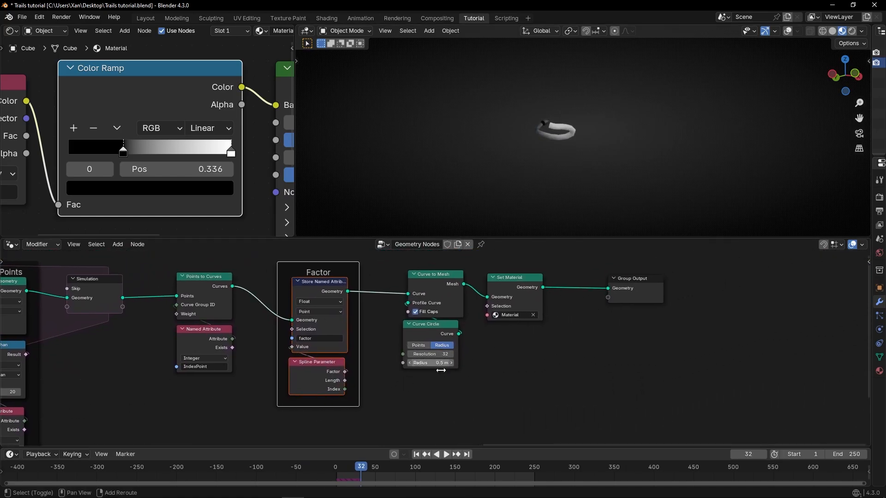
{"action": "left_click", "coordinate": [420, 445]}
{"action": "left_click", "coordinate": [416, 454]}
{"action": "scroll", "coordinate": [456, 420], "scroll_direction": "down", "scroll_amount": 5}
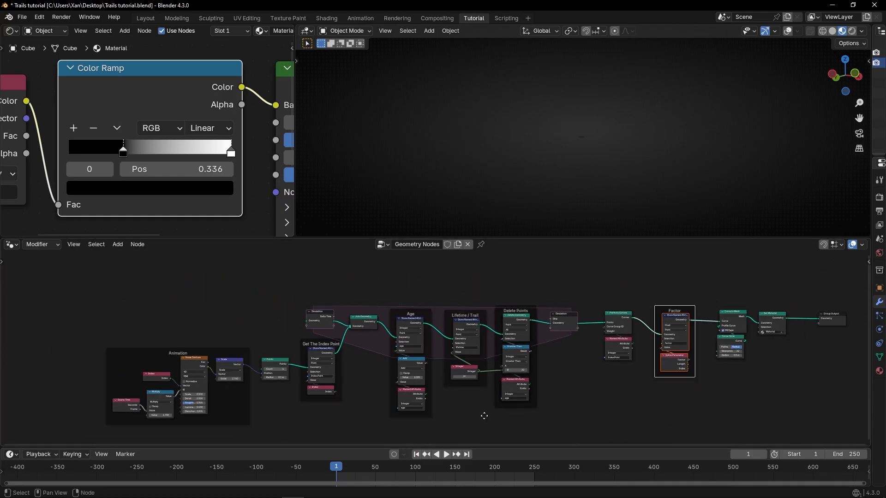
{"action": "key", "text": "space"}
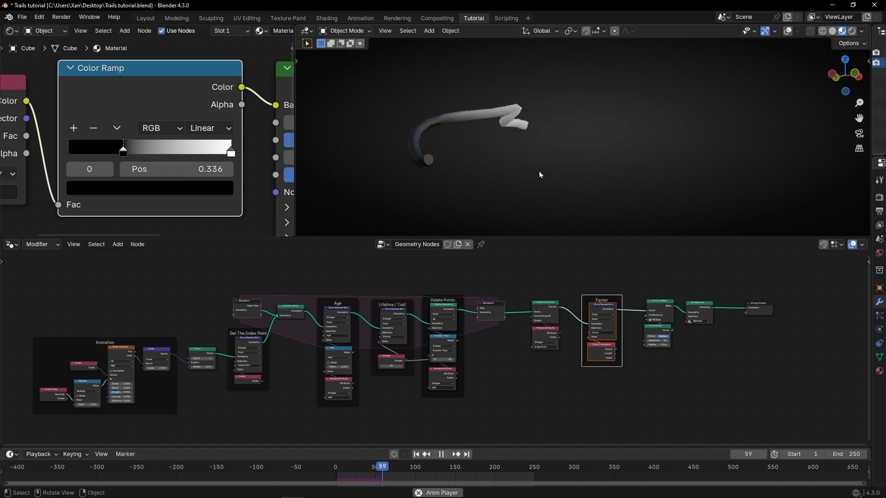
{"action": "key", "text": "space"}
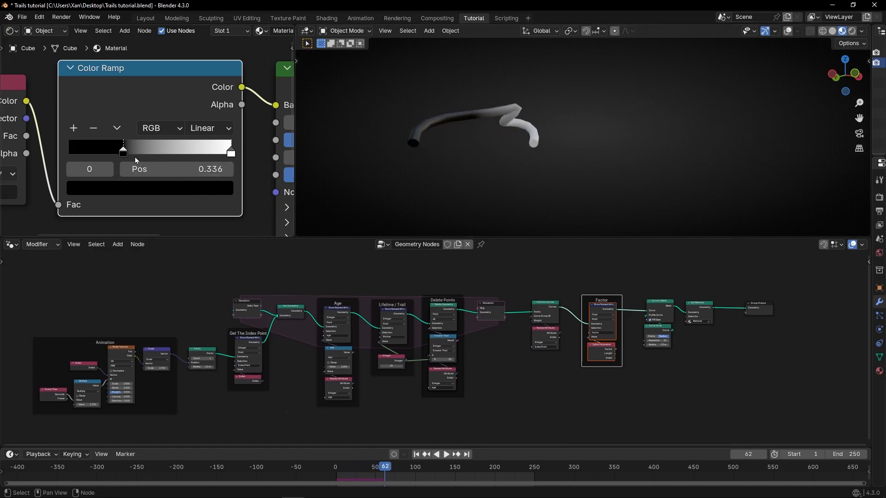
Step: Set the Color Ramp's black stop to position 0 and color the white end stop bright blue
{"action": "left_click_drag", "start_coordinate": [122, 155], "coordinate": [54, 148]}
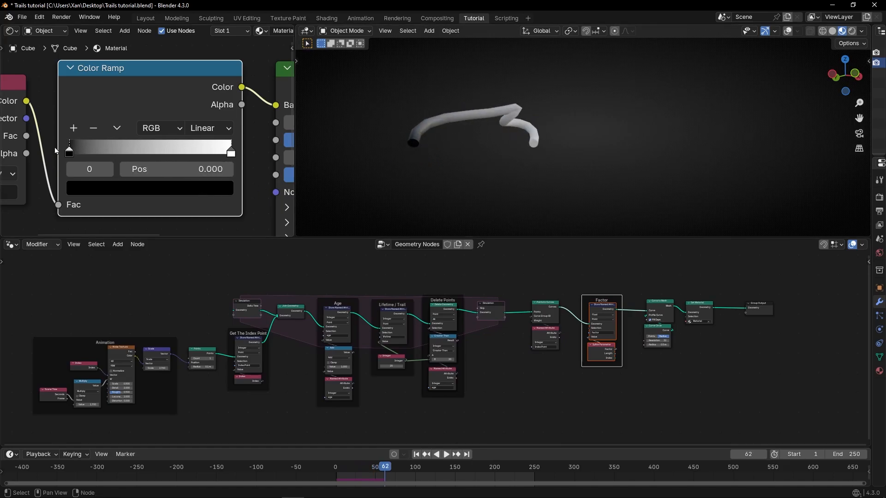
{"action": "left_click", "coordinate": [231, 154]}
{"action": "left_click", "coordinate": [197, 189]}
{"action": "left_click_drag", "start_coordinate": [169, 230], "coordinate": [174, 218]}
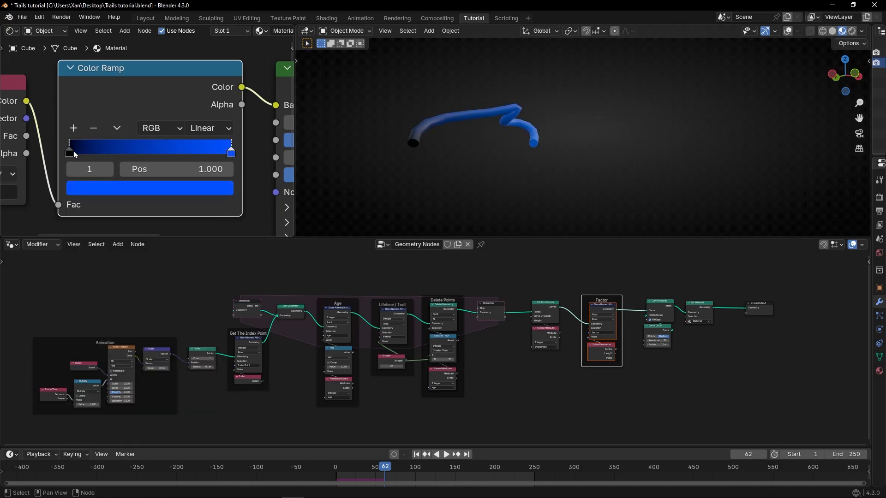
Step: Set the Color Ramp interpolation to Ease and inspect the trail's dark end from another angle
{"action": "left_click", "coordinate": [219, 130]}
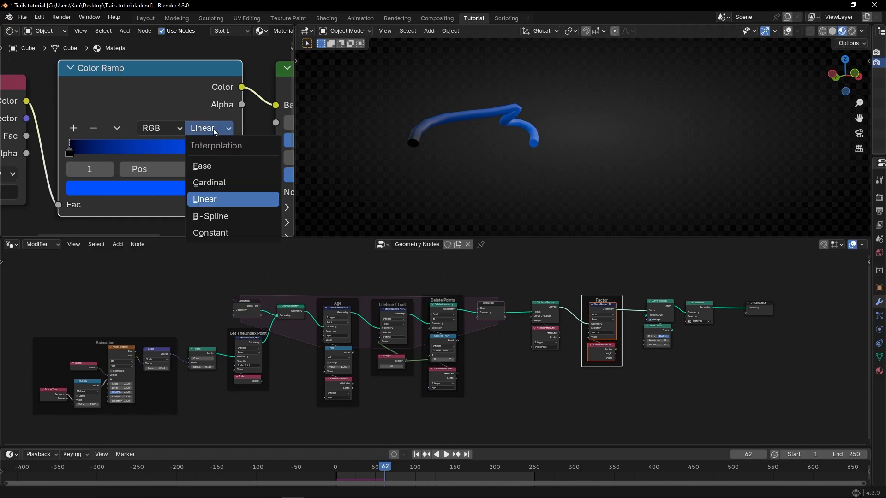
{"action": "left_click", "coordinate": [208, 168]}
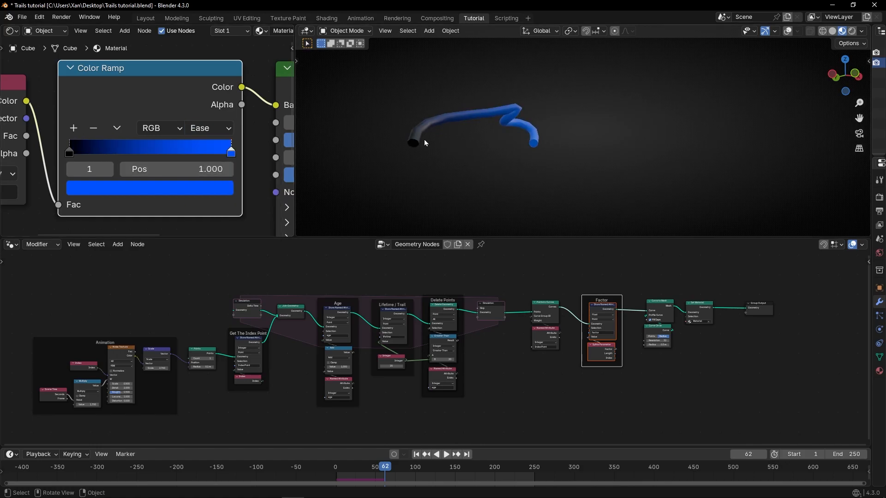
{"action": "middle_click_drag", "start_coordinate": [450, 133], "coordinate": [406, 150]}
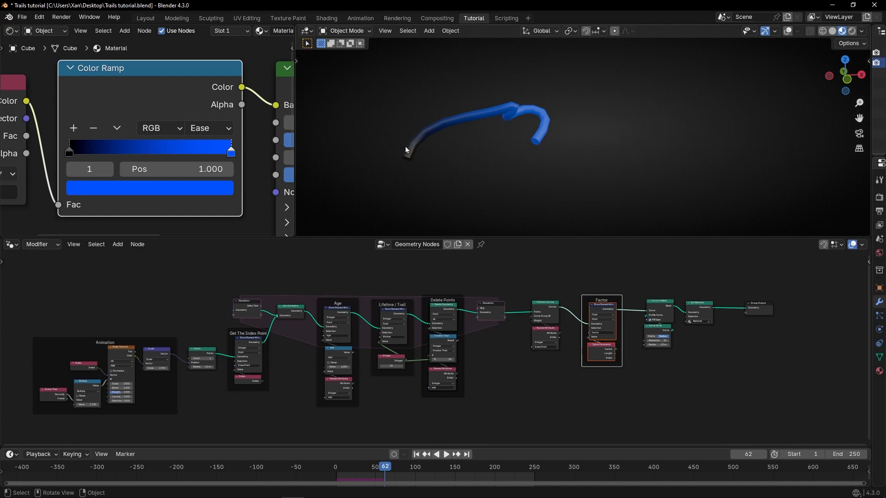
Step: Try Linear interpolation on the Color Ramp for comparison and return it to Ease
{"action": "left_click", "coordinate": [210, 129]}
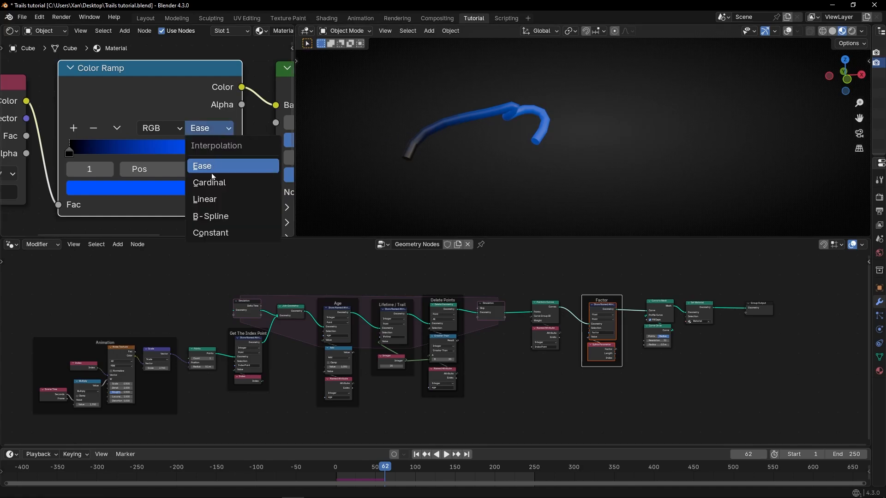
{"action": "left_click", "coordinate": [212, 201]}
{"action": "left_click", "coordinate": [210, 128]}
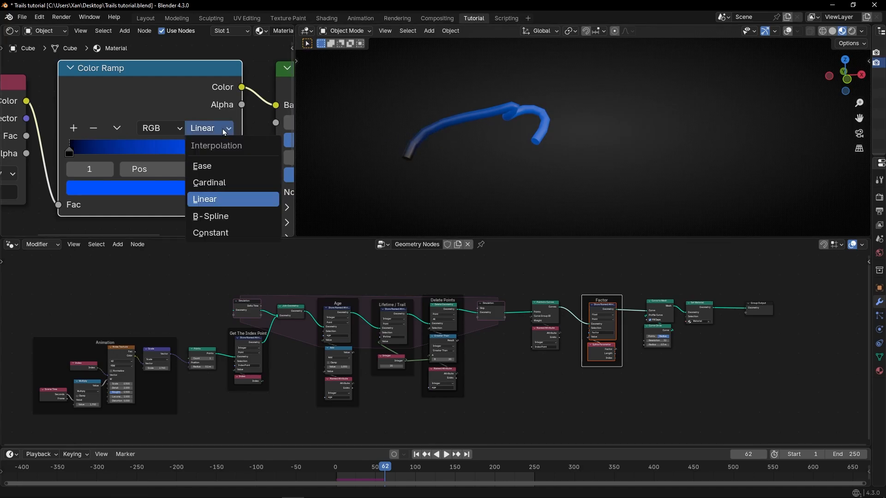
{"action": "left_click", "coordinate": [210, 167]}
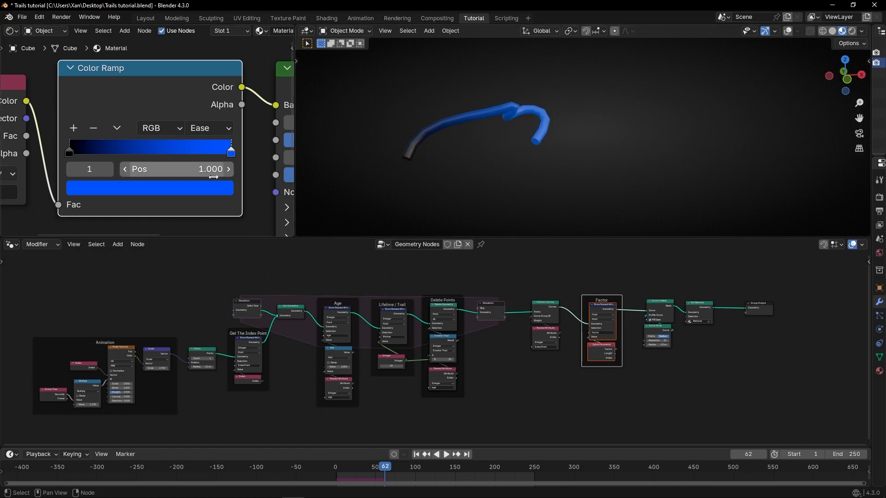
{"action": "scroll", "coordinate": [213, 177], "scroll_direction": "down", "scroll_amount": 4}
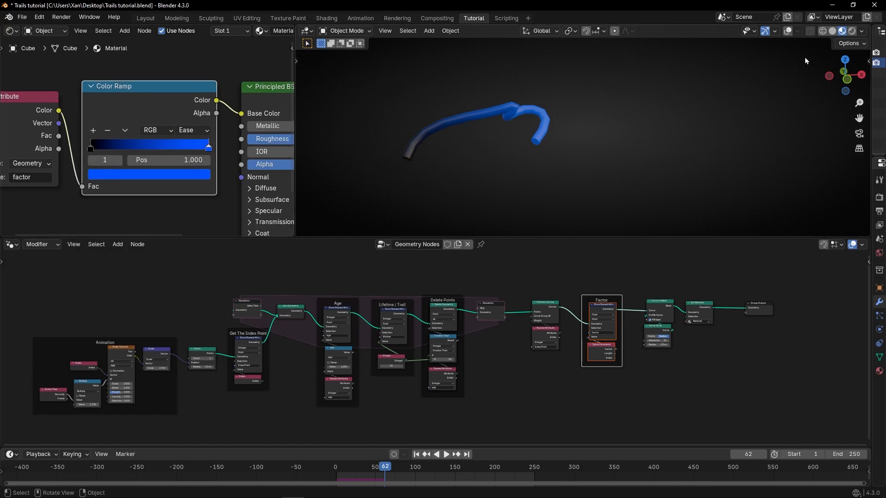
Step: Switch the viewport to Rendered shading and set the World background strength to 0
{"action": "left_click", "coordinate": [853, 31]}
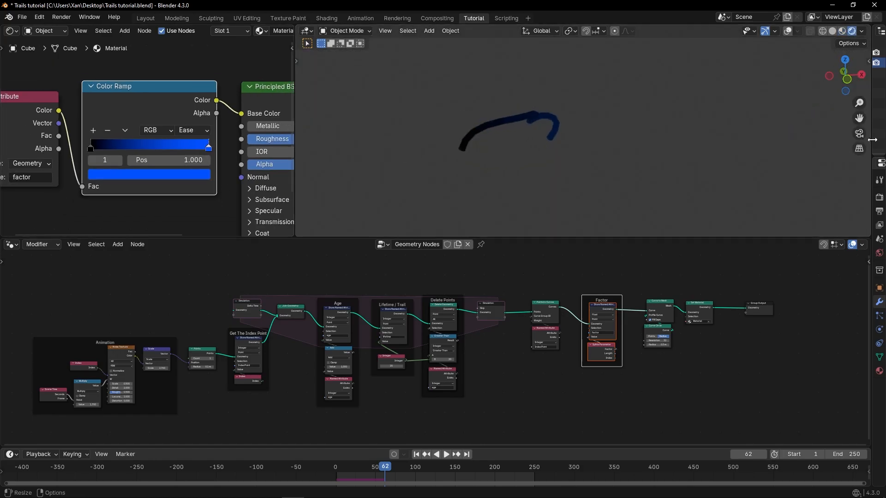
{"action": "left_click_drag", "start_coordinate": [872, 267], "coordinate": [760, 266]}
{"action": "left_click", "coordinate": [765, 254]}
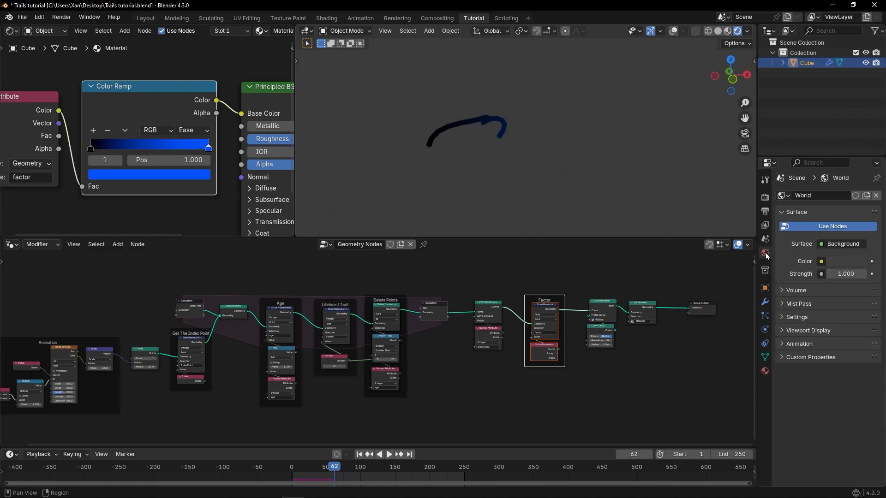
{"action": "left_click_drag", "start_coordinate": [848, 274], "coordinate": [803, 273]}
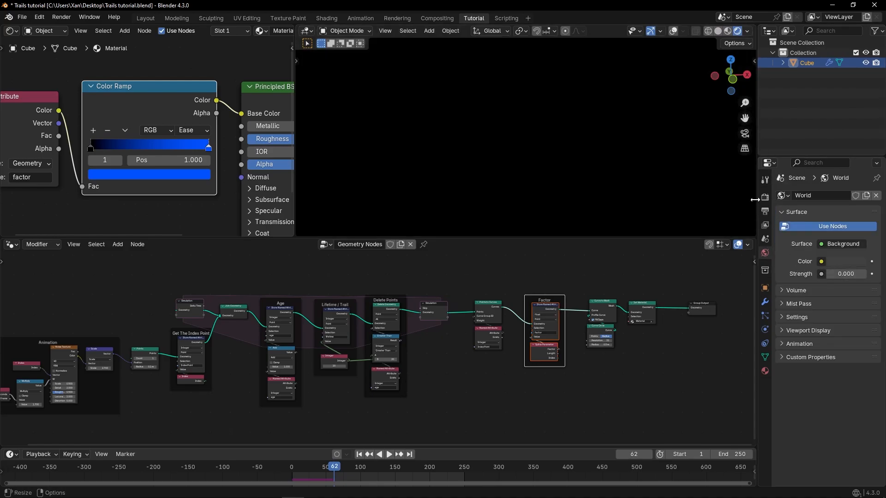
{"action": "left_click_drag", "start_coordinate": [810, 146], "coordinate": [875, 147]}
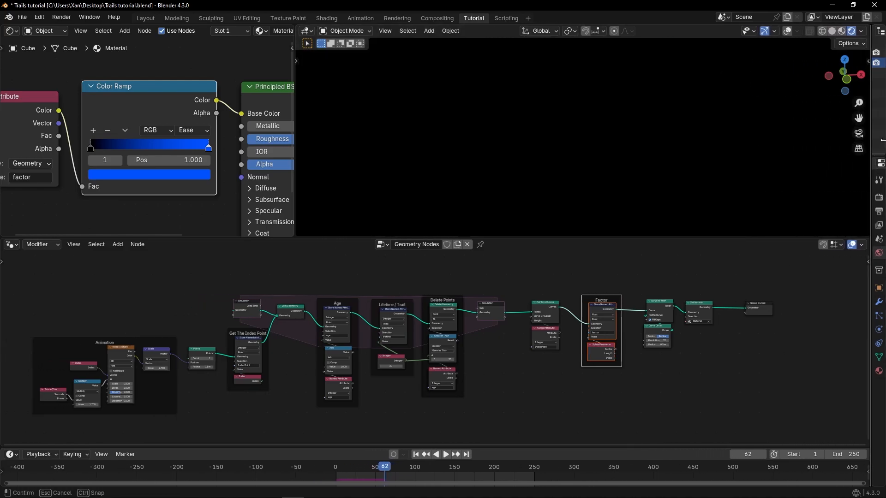
Step: Link the Color Ramp's Color to the Principled BSDF Emission Color, set Emission Strength to 2.2 and play the animation
{"action": "scroll", "coordinate": [219, 212], "scroll_direction": "down", "scroll_amount": 1}
{"action": "middle_click_drag", "start_coordinate": [219, 212], "coordinate": [178, 151]}
{"action": "left_click", "coordinate": [207, 191]}
{"action": "scroll", "coordinate": [172, 184], "scroll_direction": "down", "scroll_amount": 1}
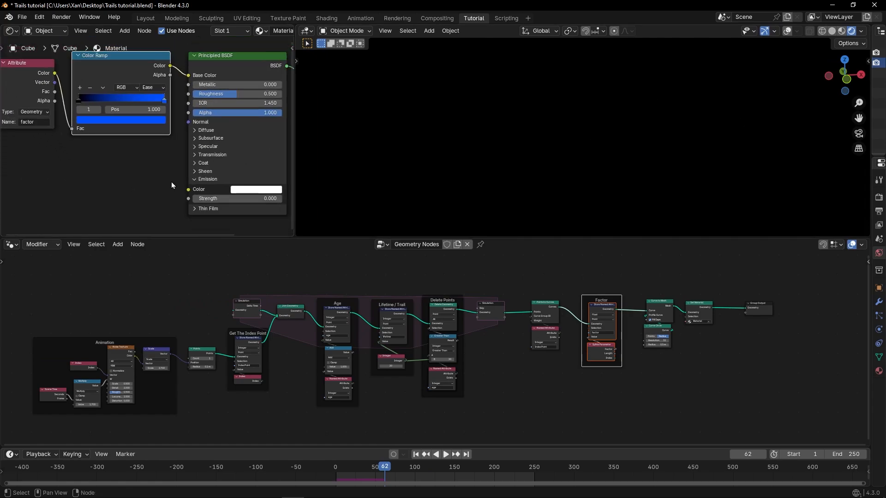
{"action": "left_click_drag", "start_coordinate": [170, 65], "coordinate": [189, 188]}
{"action": "left_click_drag", "start_coordinate": [239, 201], "coordinate": [279, 201]}
{"action": "key", "text": "space"}
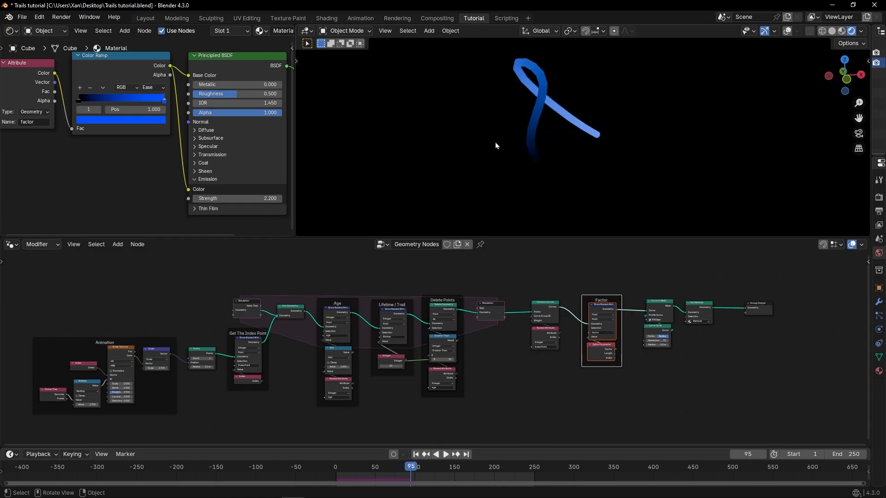
Step: Set the World background strength to 0.6 and play the animation to check the trail
{"action": "left_click_drag", "start_coordinate": [869, 144], "coordinate": [763, 145]}
{"action": "left_click_drag", "start_coordinate": [850, 274], "coordinate": [873, 274]}
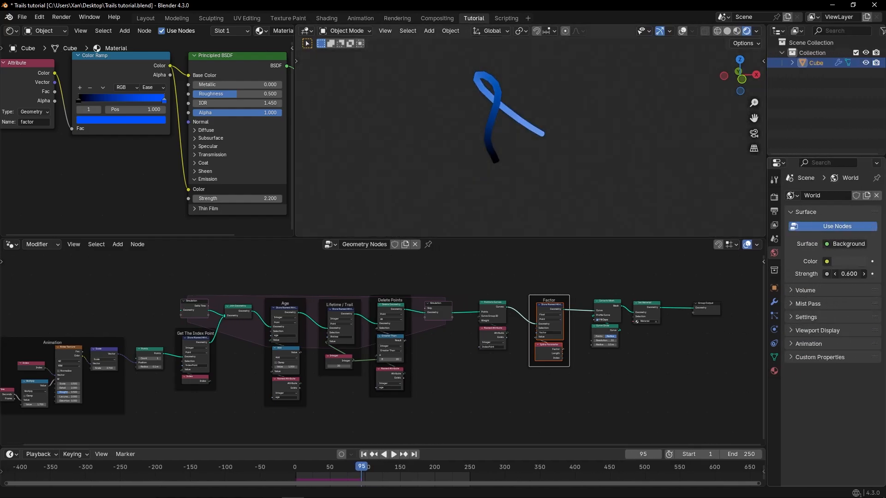
{"action": "key", "text": "space"}
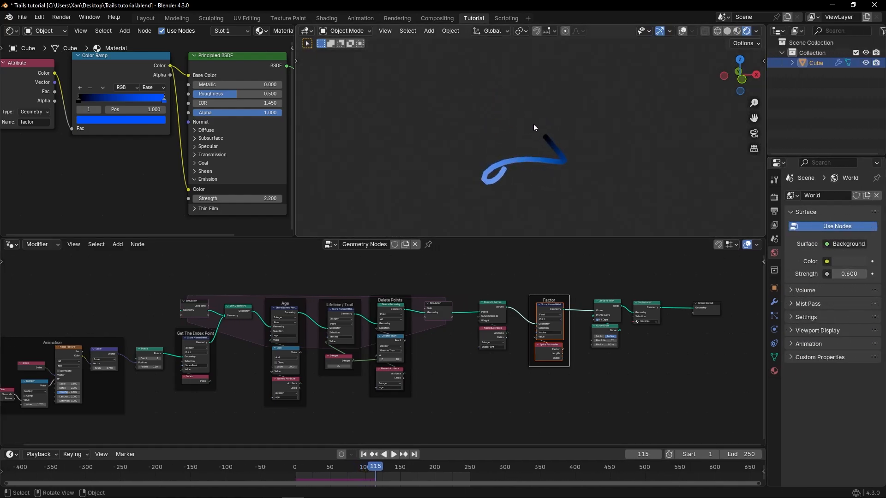
Step: Link the Color Ramp's Color to the Principled BSDF Alpha, cutting and restoring the link once to compare the fade
{"action": "scroll", "coordinate": [179, 88], "scroll_direction": "up", "scroll_amount": 3}
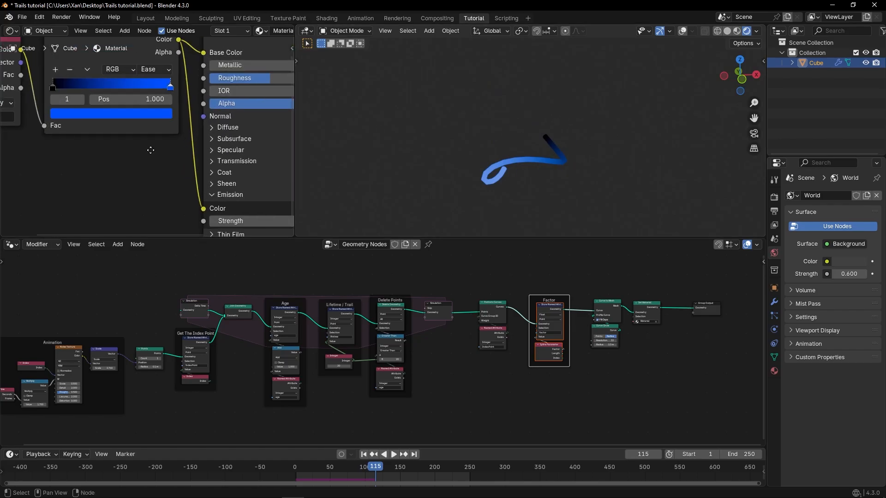
{"action": "scroll", "coordinate": [179, 88], "scroll_direction": "down", "scroll_amount": 1}
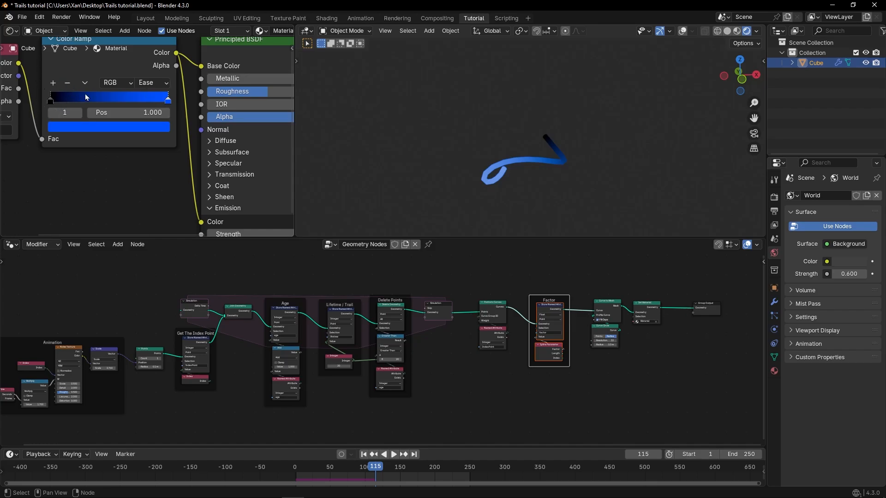
{"action": "left_click_drag", "start_coordinate": [177, 53], "coordinate": [201, 117]}
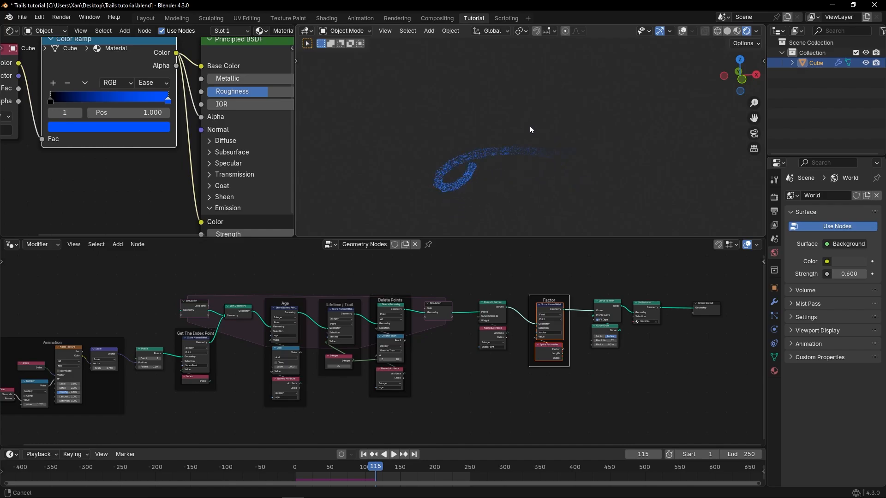
{"action": "right_click_drag", "start_coordinate": [197, 106], "coordinate": [199, 110], "text": "ctrl"}
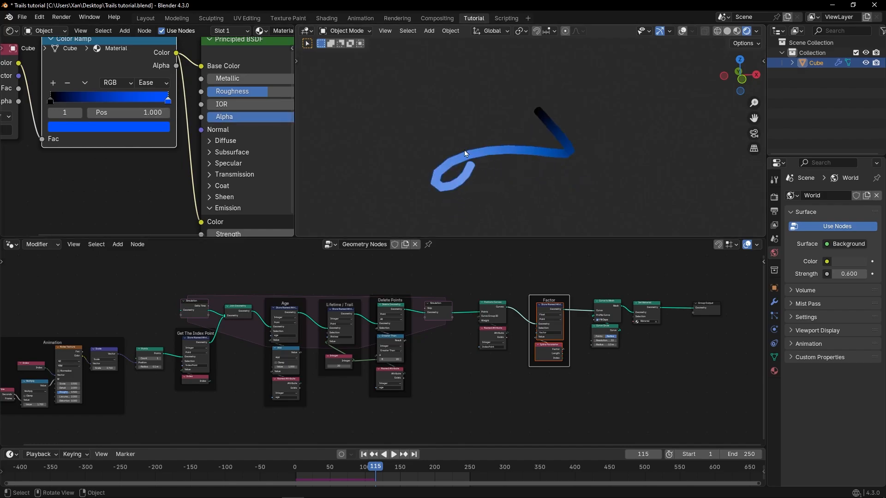
{"action": "left_click_drag", "start_coordinate": [176, 53], "coordinate": [201, 117]}
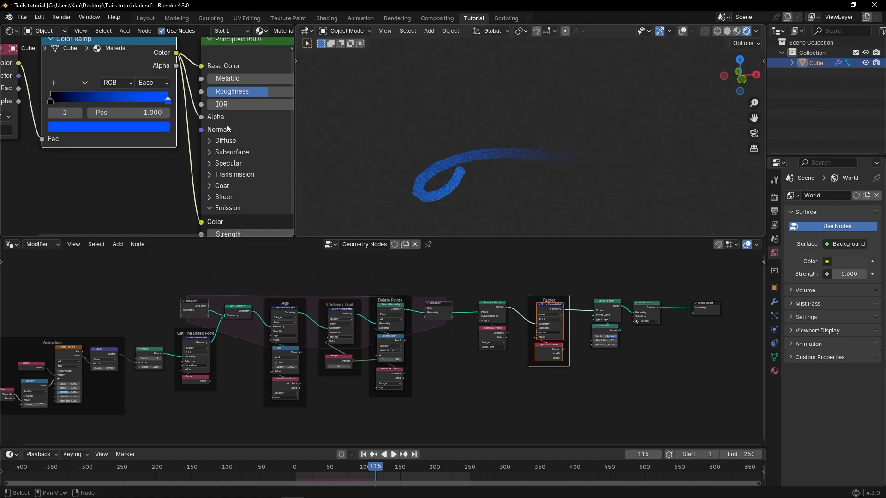
Step: Set the material's Render Method to Blended and replay the animation
{"action": "key", "text": "n"}
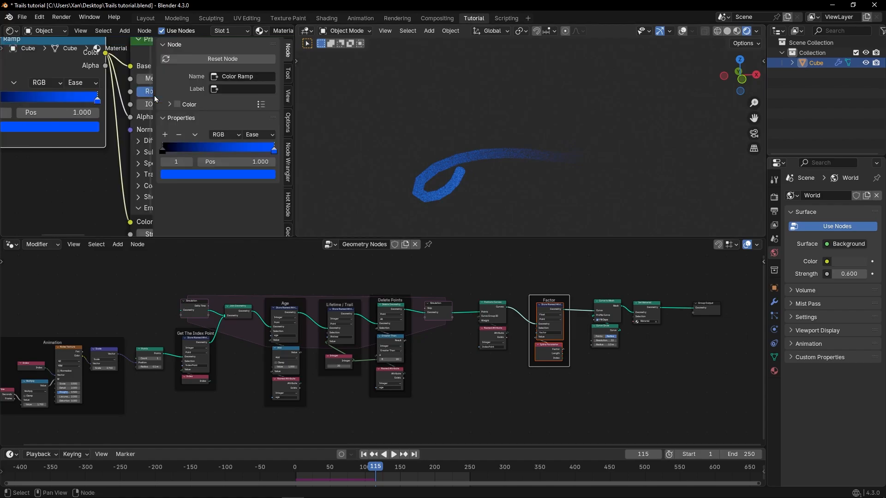
{"action": "left_click", "coordinate": [288, 122]}
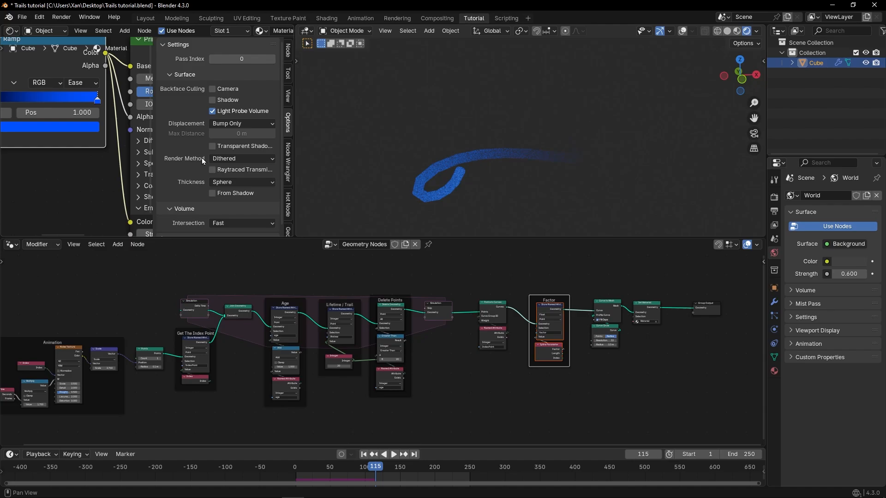
{"action": "left_click", "coordinate": [221, 158]}
{"action": "left_click", "coordinate": [228, 182]}
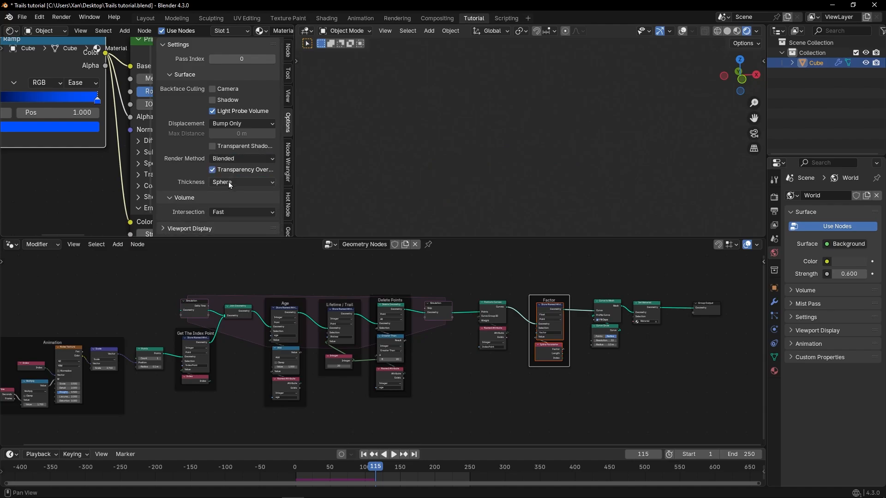
{"action": "key", "text": "n"}
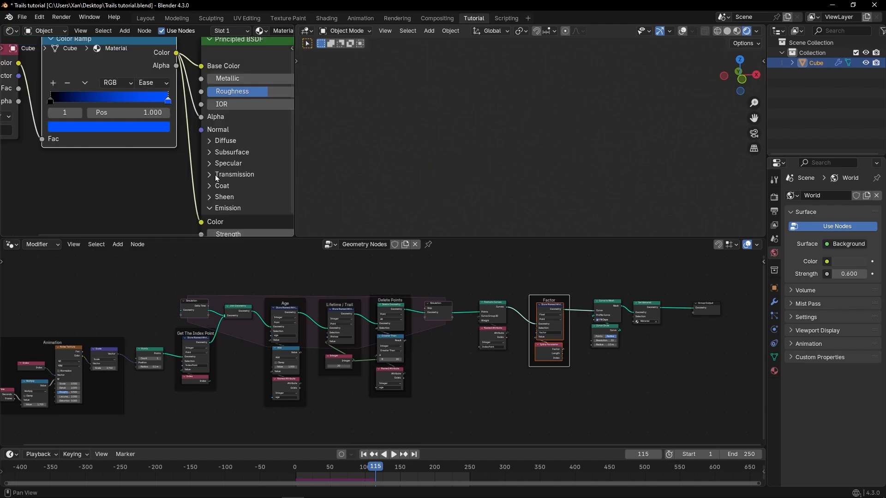
{"action": "key", "text": "space"}
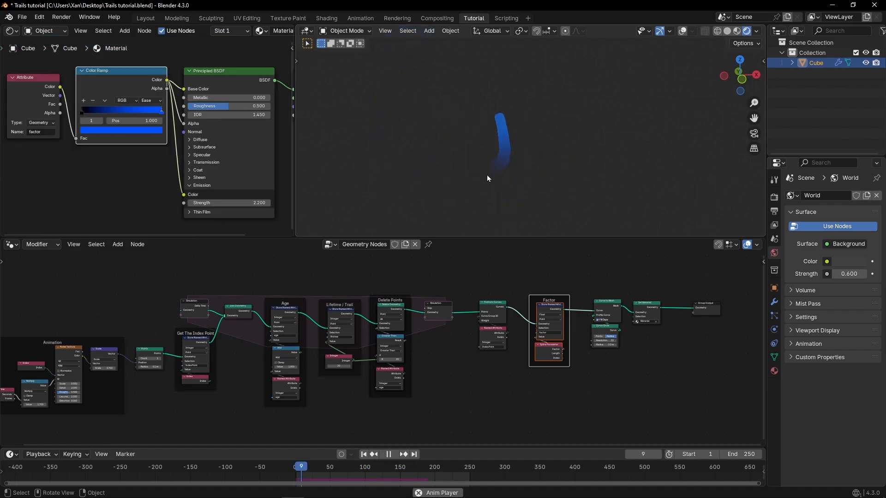
Step: Raise the Principled BSDF Emission Strength to 7.4 during playback and stop the animation
{"action": "scroll", "coordinate": [253, 196], "scroll_direction": "up", "scroll_amount": 1}
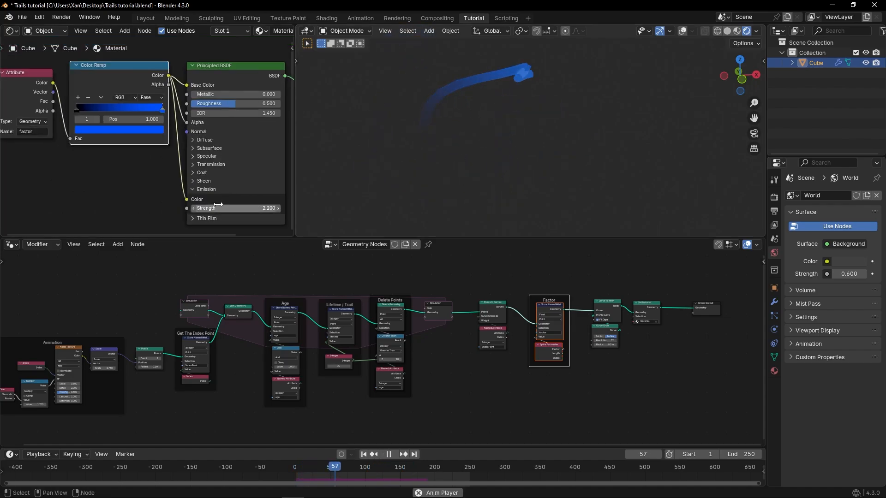
{"action": "left_click_drag", "start_coordinate": [252, 208], "coordinate": [276, 208]}
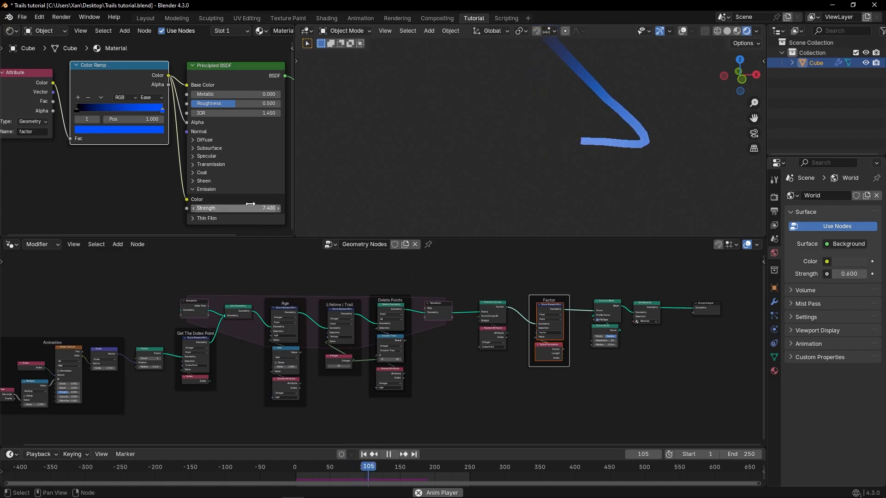
{"action": "key", "text": "space"}
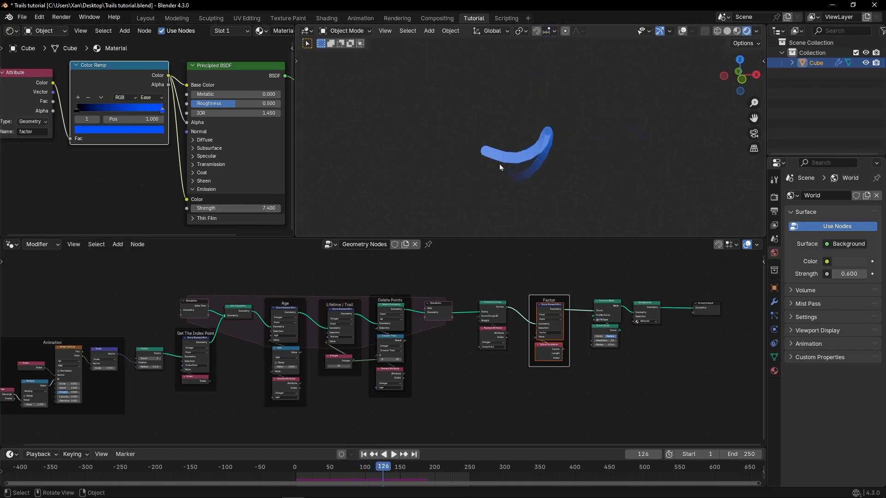
Step: Enable compositing nodes in the Compositor and insert a Glare node between Render Layers and Composite
{"action": "left_click", "coordinate": [16, 32]}
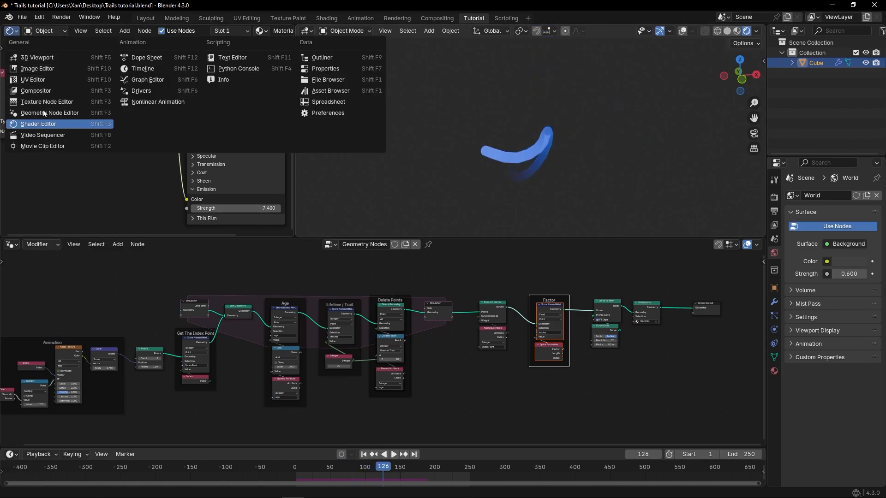
{"action": "left_click", "coordinate": [40, 92]}
{"action": "left_click", "coordinate": [118, 33]}
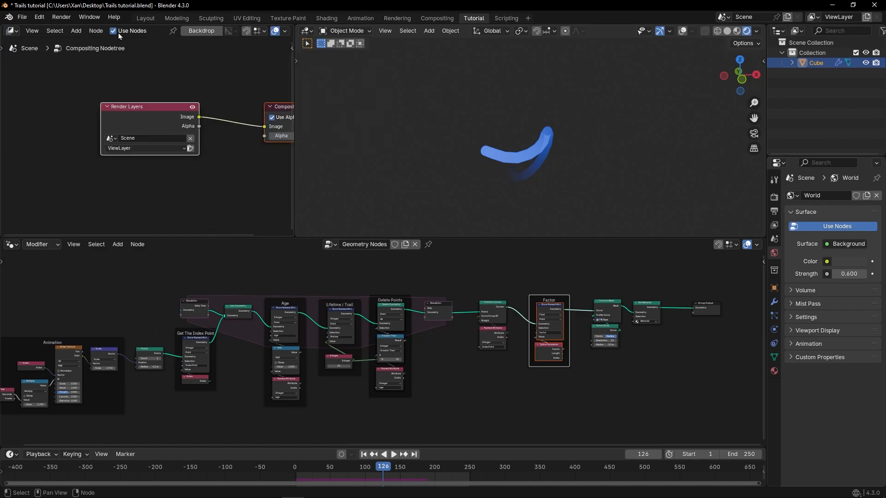
{"action": "middle_click_drag", "start_coordinate": [220, 87], "coordinate": [145, 98]}
{"action": "scroll", "coordinate": [140, 98], "scroll_direction": "up", "scroll_amount": 4}
{"action": "key", "text": "shift+a"}
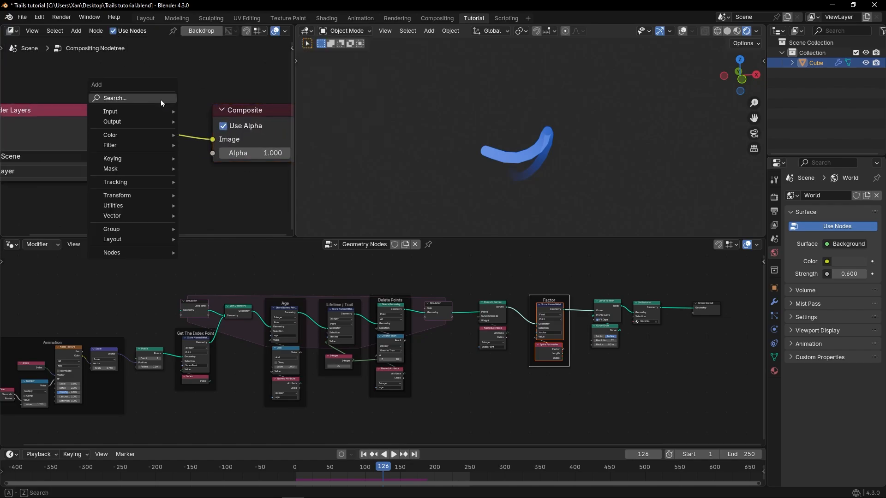
{"action": "type", "text": "glare"}
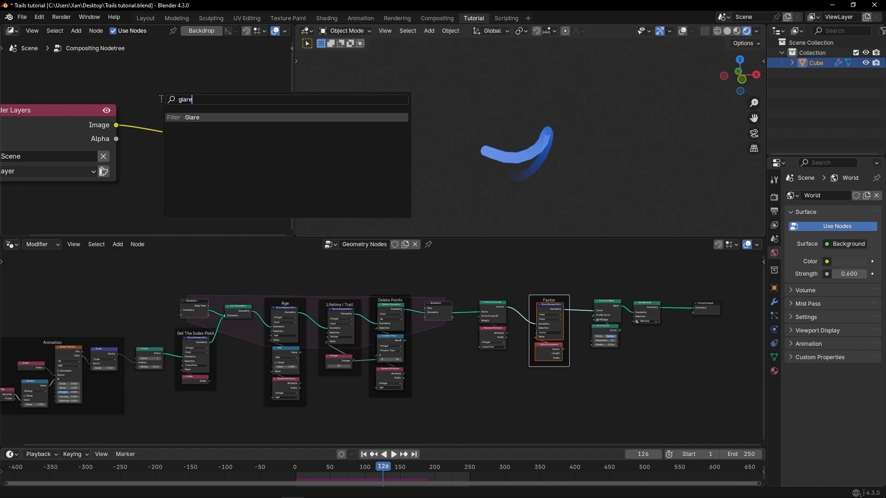
{"action": "key", "text": "Return"}
{"action": "left_click", "coordinate": [142, 88]}
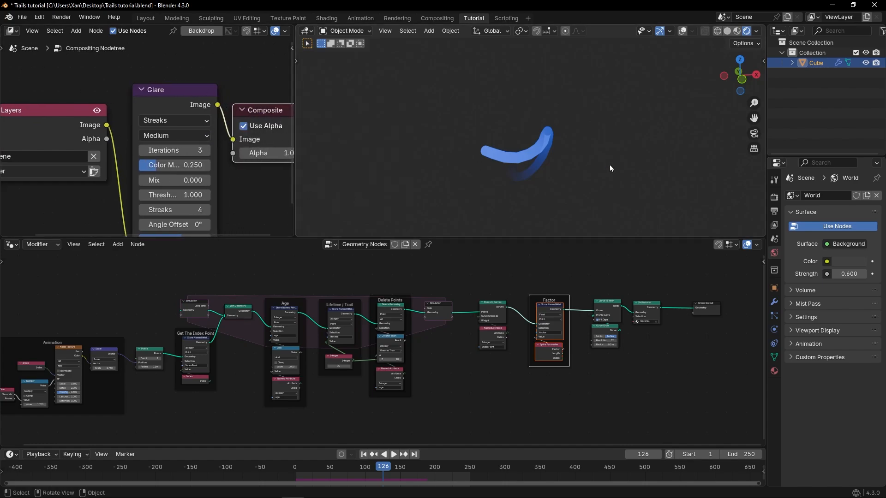
Step: Set the viewport shading's Compositor option to Always and, after trying Bloom, set the Glare type to Fog Glow
{"action": "left_click", "coordinate": [757, 31]}
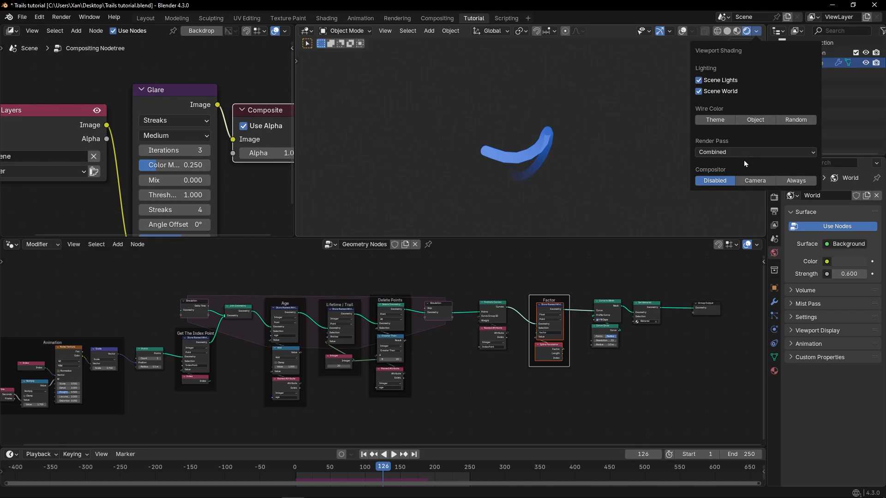
{"action": "left_click", "coordinate": [794, 180]}
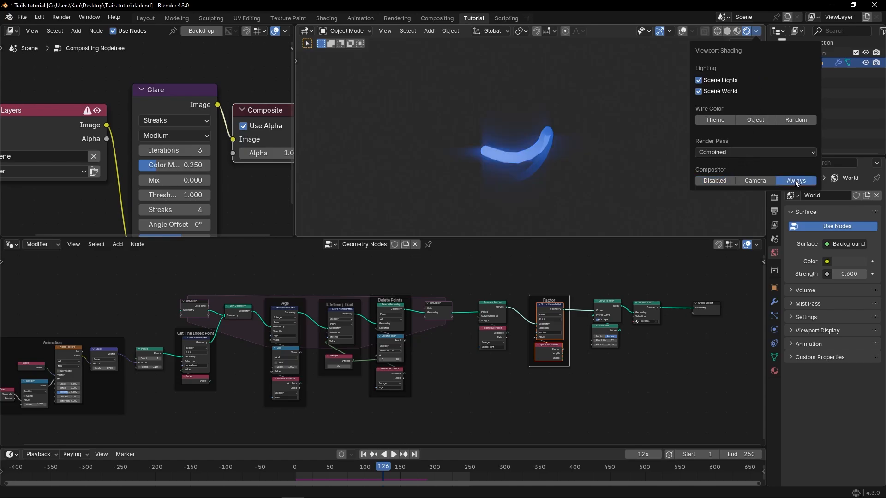
{"action": "left_click", "coordinate": [172, 122]}
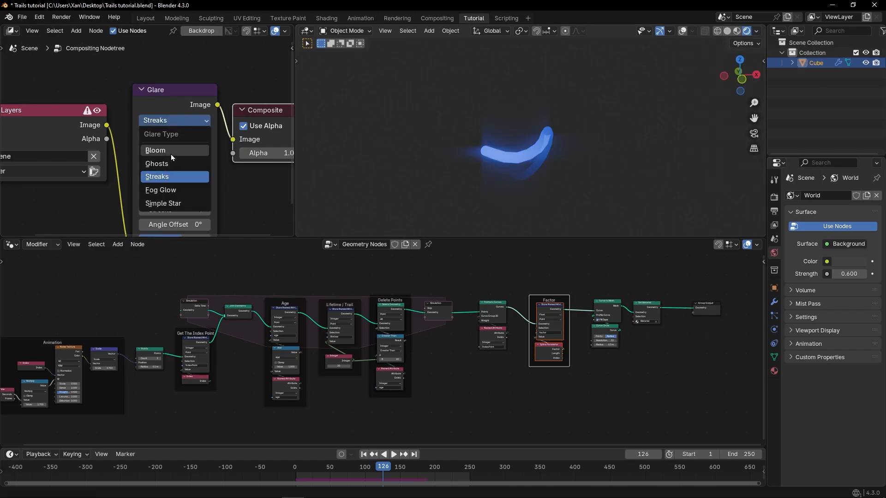
{"action": "left_click", "coordinate": [170, 154]}
{"action": "left_click", "coordinate": [176, 121]}
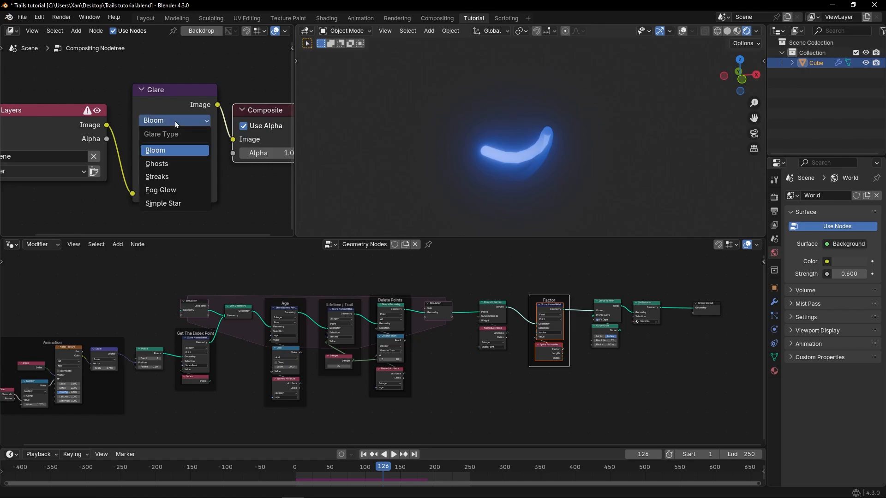
{"action": "left_click", "coordinate": [175, 190]}
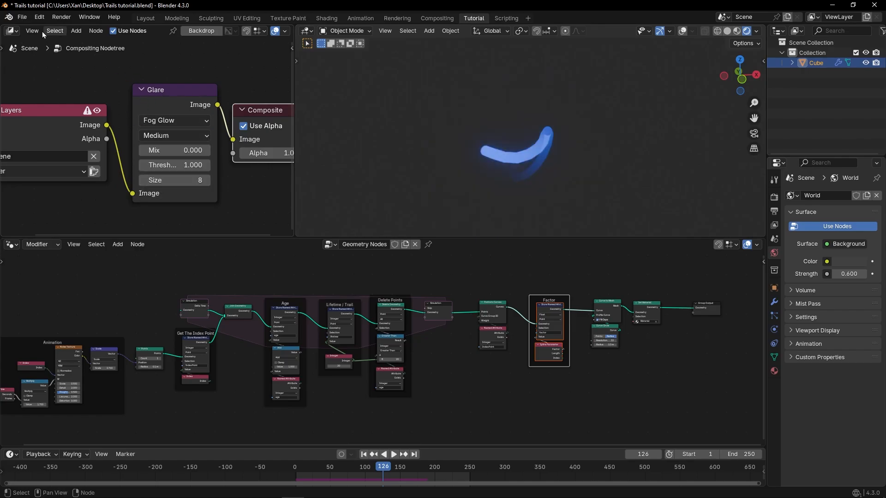
Step: Return to the material's shader nodes and raise the Principled BSDF Emission Strength to 17.5
{"action": "left_click", "coordinate": [12, 31]}
{"action": "left_click", "coordinate": [25, 124]}
{"action": "middle_click_drag", "start_coordinate": [177, 186], "coordinate": [84, 129]}
{"action": "left_click_drag", "start_coordinate": [182, 180], "coordinate": [212, 180]}
Step: Set the World background Strength to 0 and replay the animation against the black background
{"action": "left_click_drag", "start_coordinate": [848, 274], "coordinate": [815, 274]}
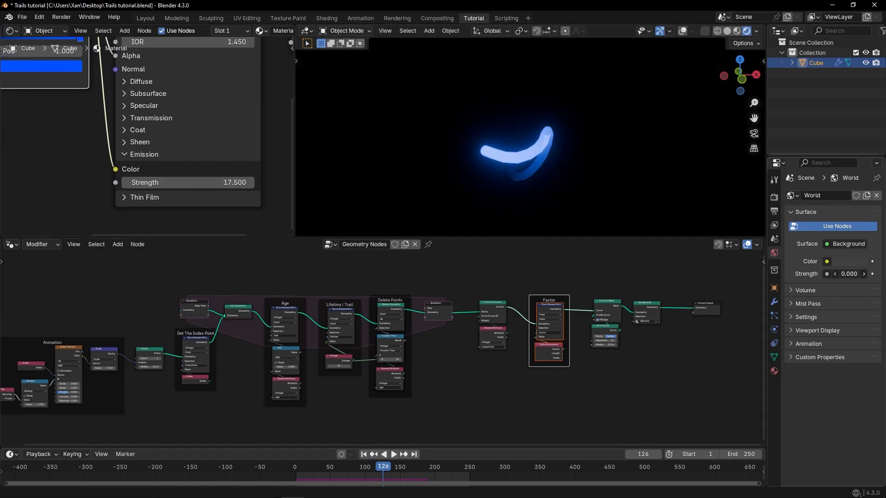
{"action": "left_click_drag", "start_coordinate": [814, 274], "coordinate": [812, 275]}
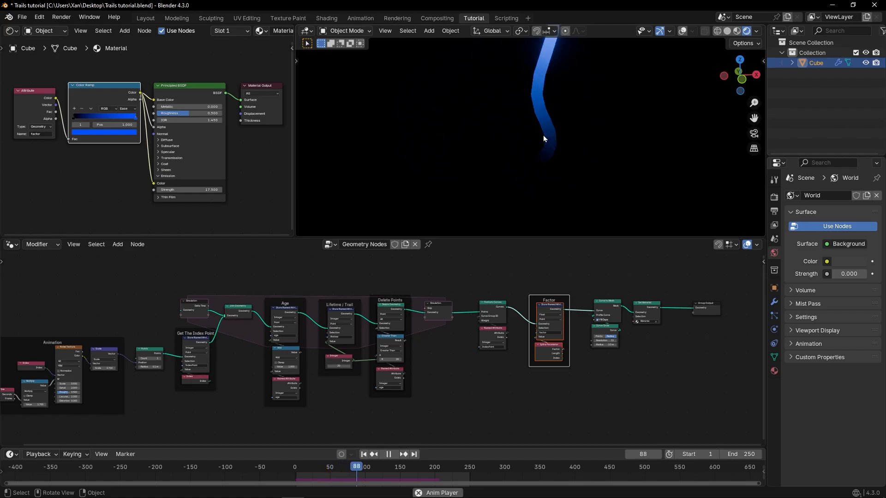
{"action": "key", "text": "space"}
{"action": "middle_click_drag", "start_coordinate": [570, 116], "coordinate": [542, 162], "text": "shift"}
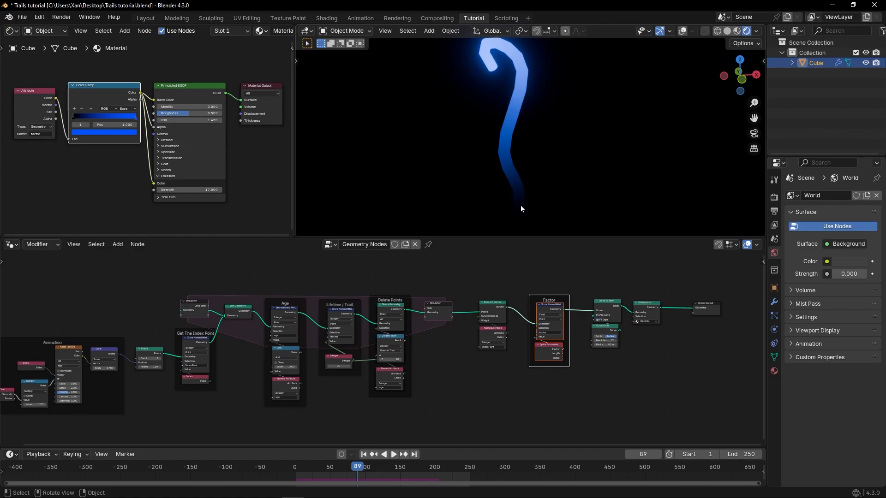
Step: Move the Curve to Mesh, Curve Circle and Set Material nodes away from the Factor frame to make room
{"action": "scroll", "coordinate": [615, 305], "scroll_direction": "up", "scroll_amount": 5}
{"action": "middle_click_drag", "start_coordinate": [596, 303], "coordinate": [215, 312]}
{"action": "scroll", "coordinate": [353, 321], "scroll_direction": "up", "scroll_amount": 5}
{"action": "middle_click_drag", "start_coordinate": [387, 303], "coordinate": [397, 327]}
{"action": "left_click_drag", "start_coordinate": [302, 267], "coordinate": [606, 410]}
{"action": "left_click_drag", "start_coordinate": [360, 298], "coordinate": [511, 298]}
{"action": "middle_click_drag", "start_coordinate": [323, 286], "coordinate": [411, 287]}
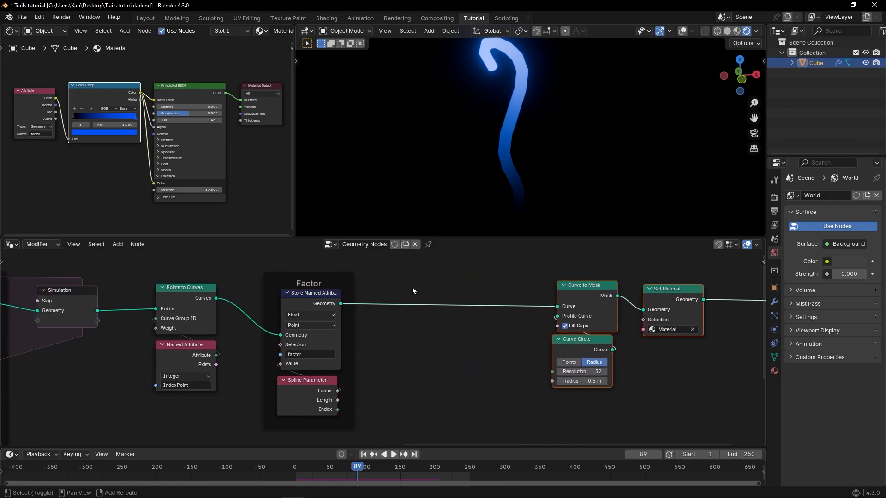
Step: Insert a Set Curve Radius node between the Factor frame's Store Named Attribute and Curve to Mesh
{"action": "key", "text": "shift+a"}
{"action": "mouse_move", "coordinate": [412, 287]}
{"action": "type", "text": "set "}
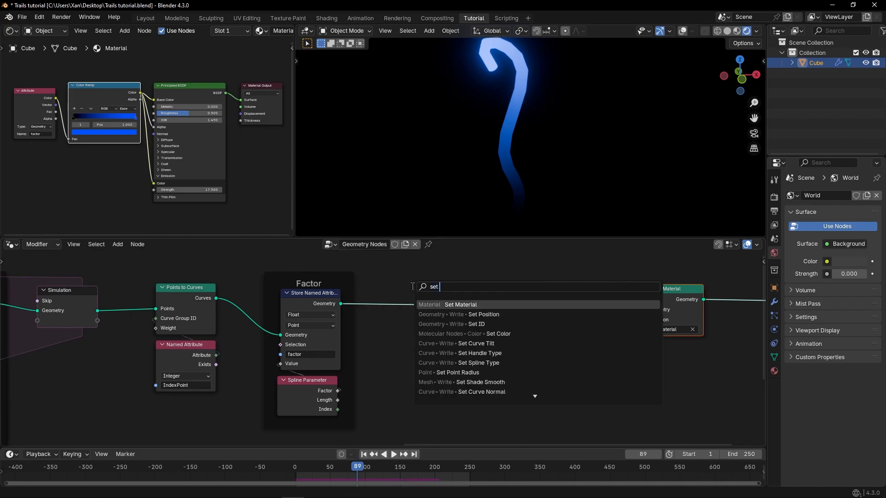
{"action": "type", "text": "curve ra"}
{"action": "key", "text": "Return"}
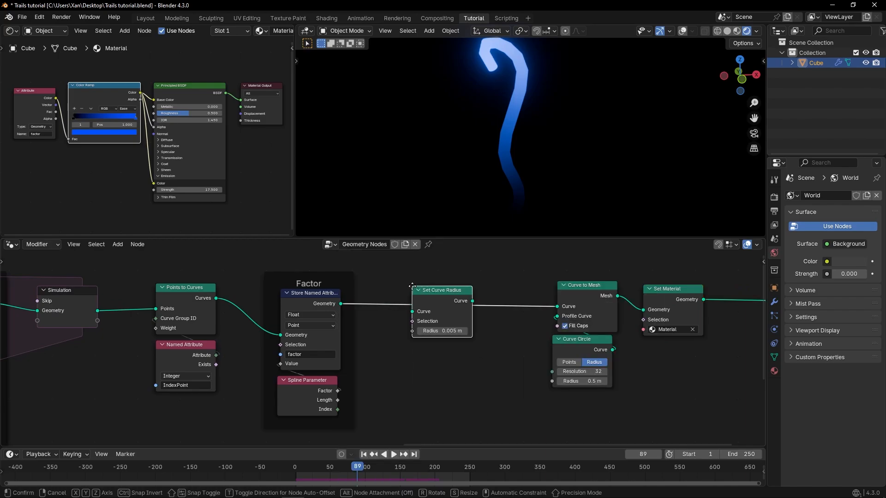
{"action": "left_click", "coordinate": [413, 287]}
{"action": "left_click_drag", "start_coordinate": [446, 334], "coordinate": [476, 305]}
{"action": "key", "text": "ctrl+z"}
{"action": "scroll", "coordinate": [385, 345], "scroll_direction": "up", "scroll_amount": 1}
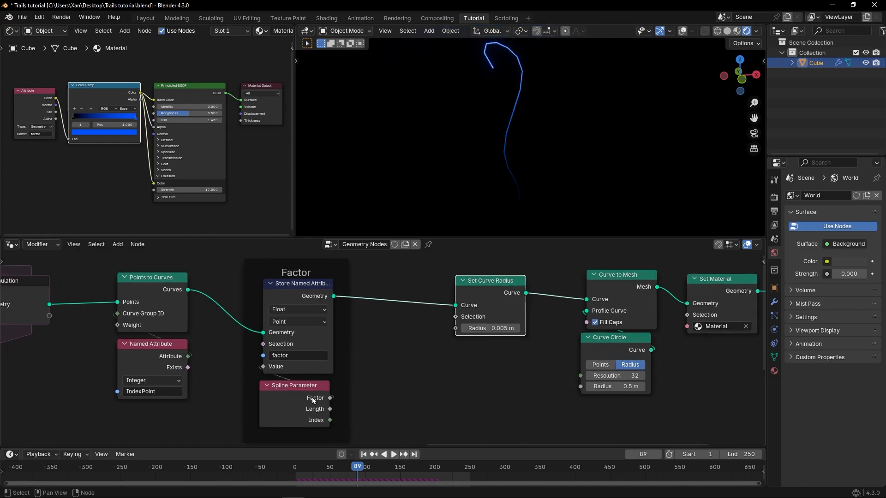
Step: Duplicate the Spline Parameter node, connect its Factor to the Set Curve Radius Radius input, and preview the animation
{"action": "key", "text": "shift+d"}
{"action": "left_click", "coordinate": [460, 398]}
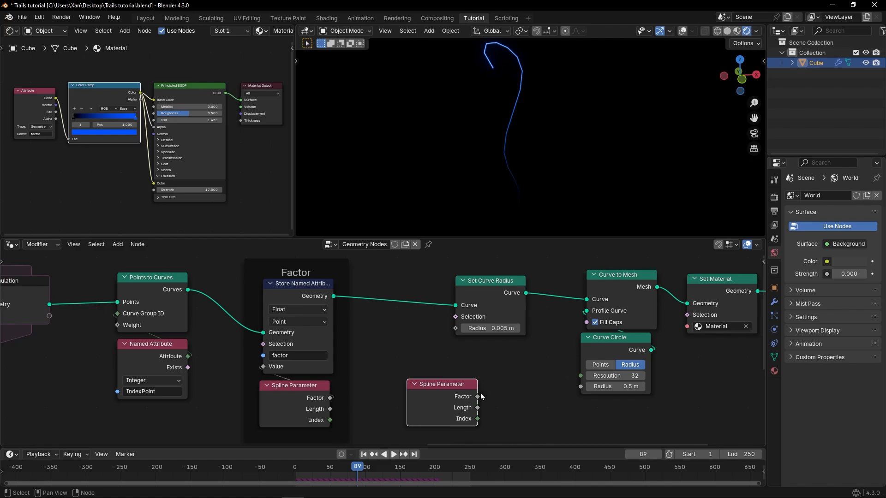
{"action": "left_click_drag", "start_coordinate": [477, 396], "coordinate": [455, 329]}
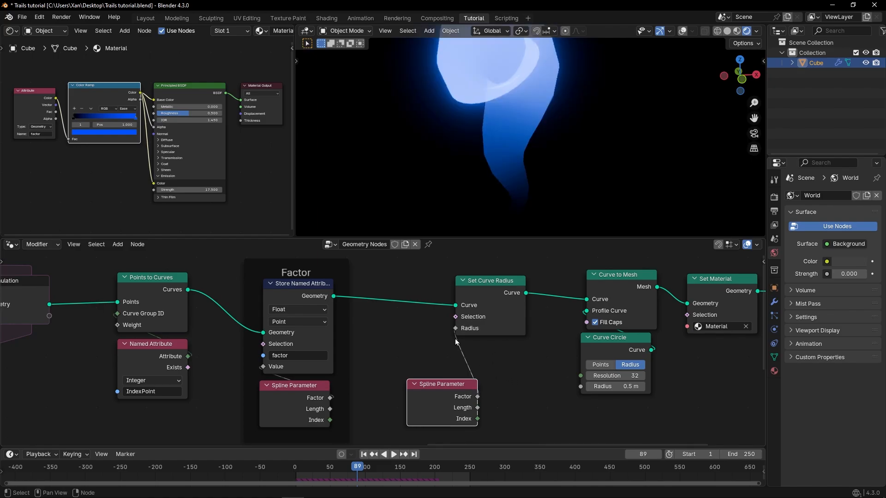
{"action": "middle_click_drag", "start_coordinate": [551, 163], "coordinate": [522, 97]}
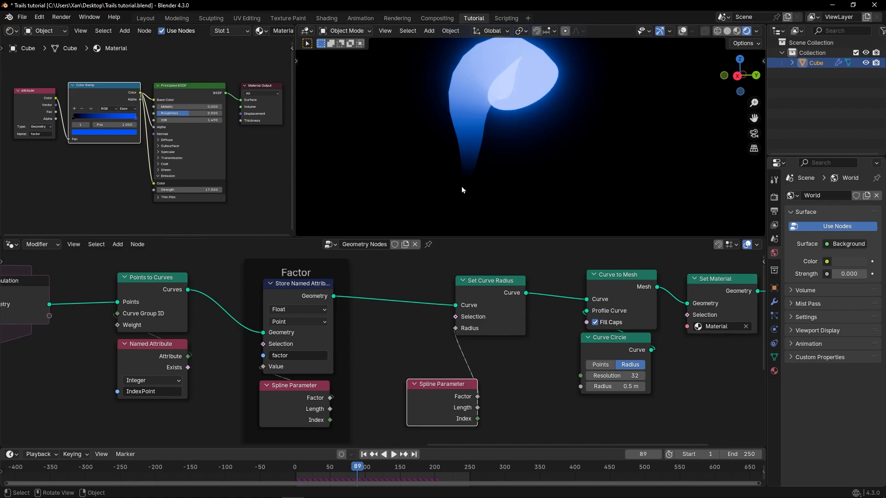
{"action": "key", "text": "space"}
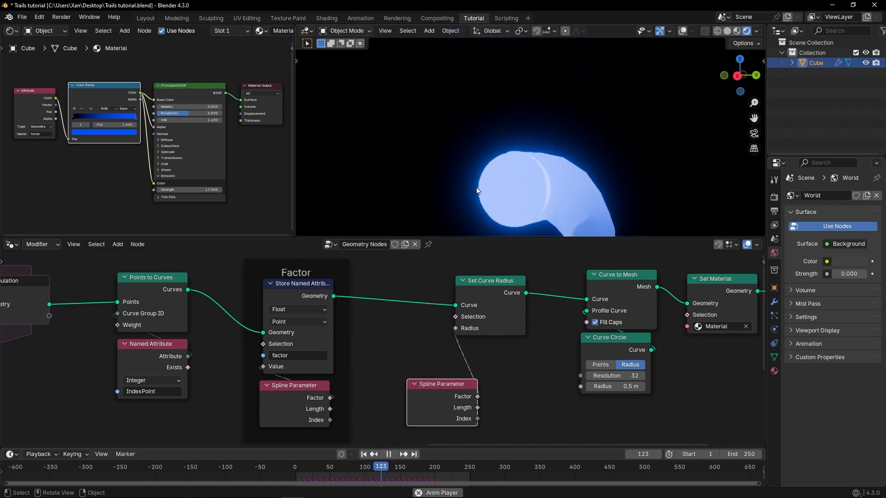
{"action": "key", "text": "space"}
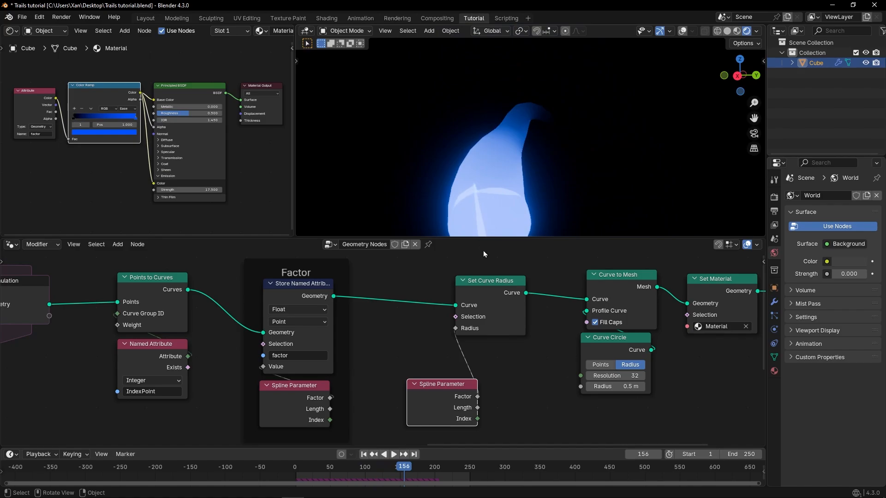
Step: Insert an Add math node between the duplicated Spline Parameter and Set Curve Radius, and arrange the nodes in a stack
{"action": "key", "text": "shift+a"}
{"action": "mouse_move", "coordinate": [442, 401]}
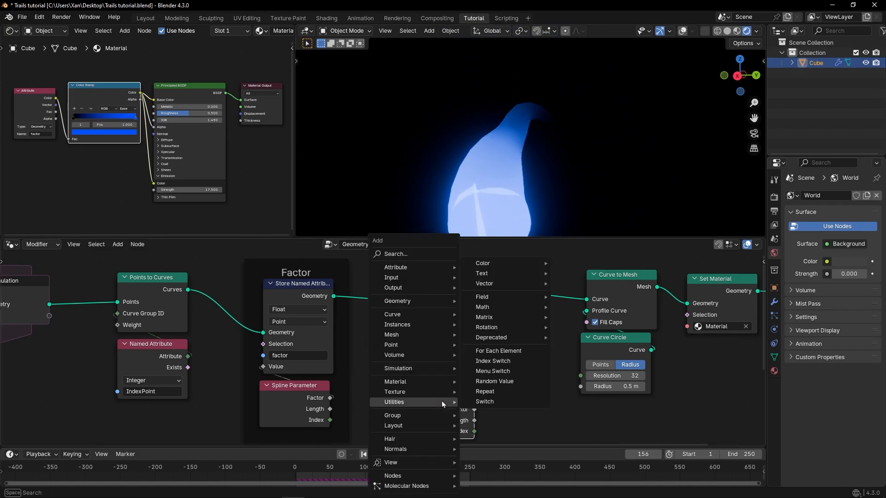
{"action": "type", "text": "add"}
{"action": "key", "text": "Return"}
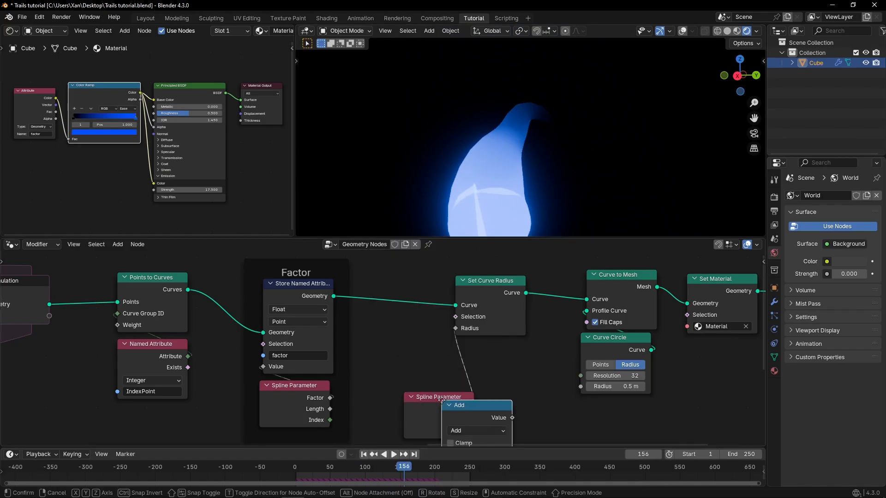
{"action": "left_click", "coordinate": [435, 345]}
{"action": "scroll", "coordinate": [428, 415], "scroll_direction": "down", "scroll_amount": 1, "text": "shift"}
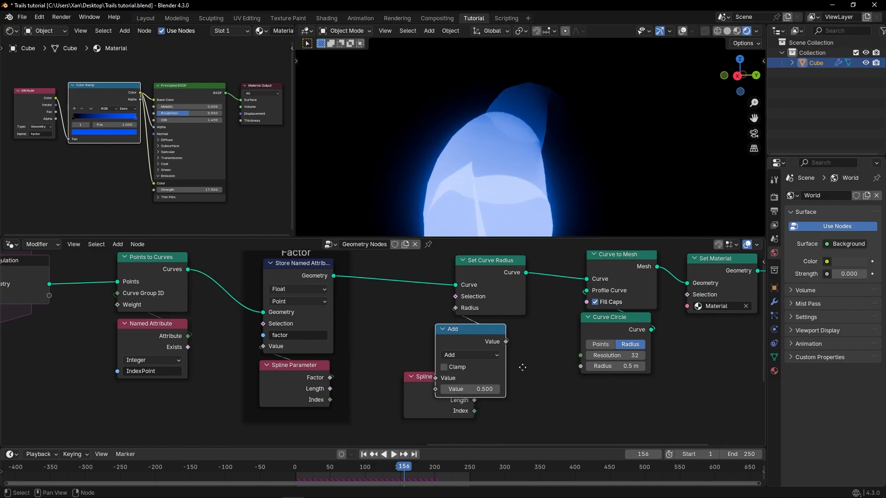
{"action": "left_click_drag", "start_coordinate": [428, 414], "coordinate": [476, 433]}
{"action": "left_click_drag", "start_coordinate": [479, 349], "coordinate": [501, 342]}
Step: Change the math node to Multiply with a value of 0.070 and play the animation to check the tapered trail
{"action": "left_click", "coordinate": [499, 346]}
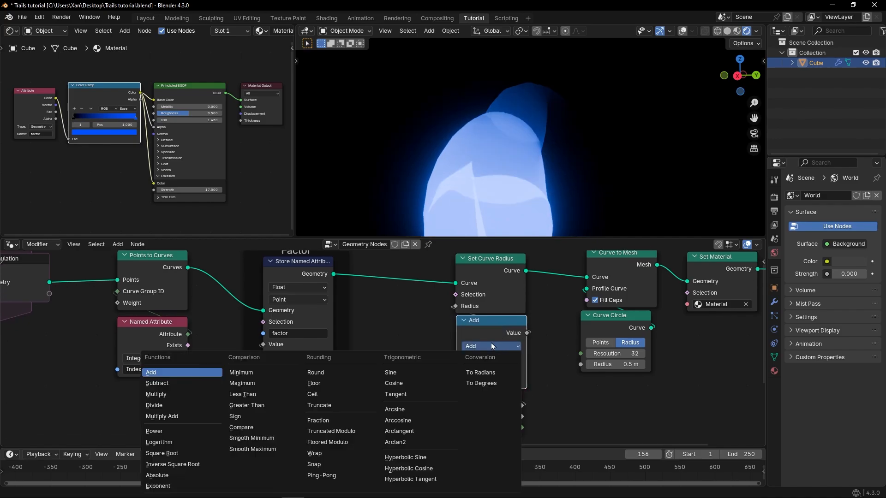
{"action": "left_click", "coordinate": [162, 395]}
{"action": "left_click_drag", "start_coordinate": [496, 404], "coordinate": [496, 411]}
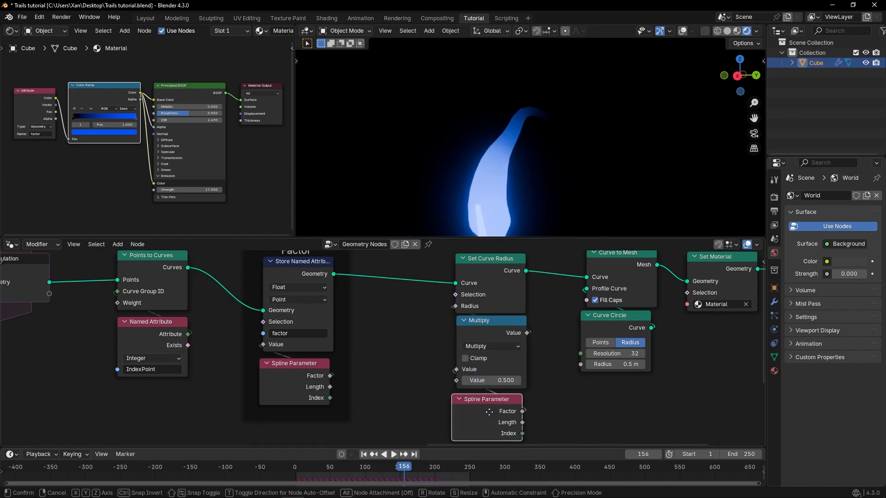
{"action": "left_click_drag", "start_coordinate": [490, 380], "coordinate": [460, 381]}
{"action": "key", "text": "space"}
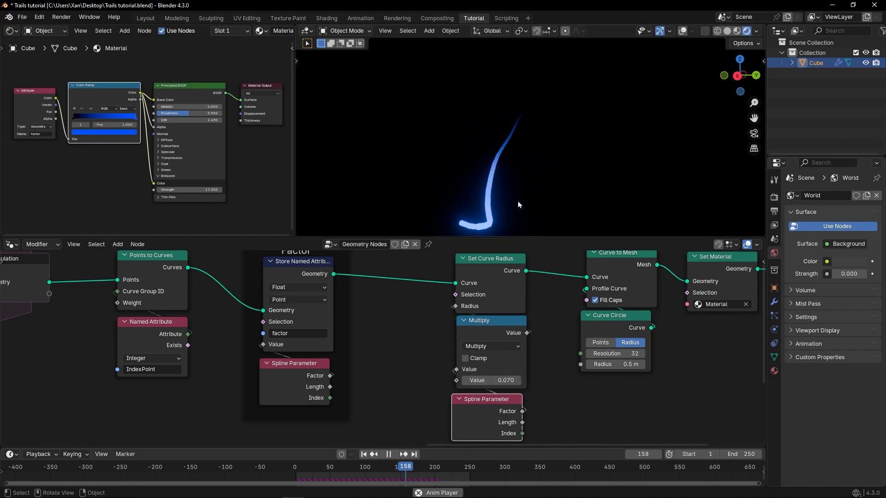
{"action": "key", "text": "space"}
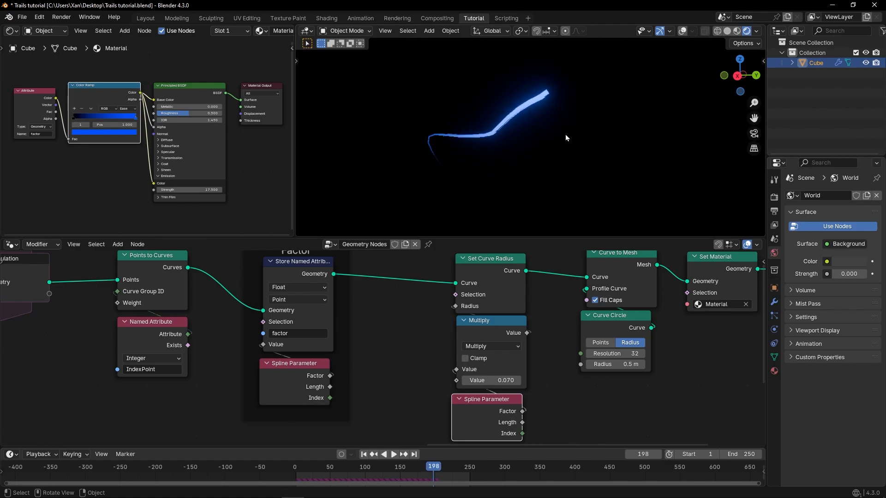
{"action": "scroll", "coordinate": [549, 133], "scroll_direction": "up", "scroll_amount": 1}
{"action": "middle_click_drag", "start_coordinate": [549, 130], "coordinate": [544, 170], "text": "shift"}
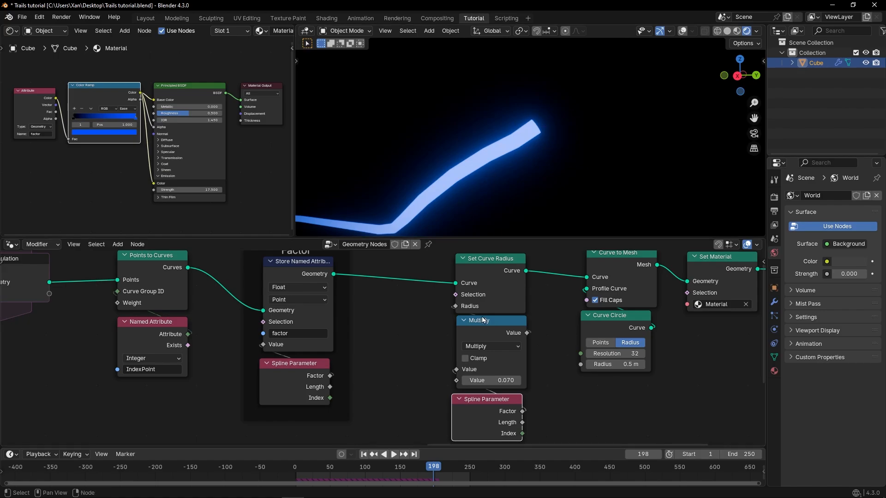
Step: Move the Curve to Mesh group farther from Set Curve Radius, and move Multiply and its Spline Parameter lower
{"action": "key", "text": "ctrl+space"}
{"action": "scroll", "coordinate": [562, 334], "scroll_direction": "down", "scroll_amount": 3}
{"action": "middle_click_drag", "start_coordinate": [562, 333], "coordinate": [359, 313]}
{"action": "left_click_drag", "start_coordinate": [454, 121], "coordinate": [774, 303]}
{"action": "key", "text": "g"}
{"action": "left_click", "coordinate": [664, 177]}
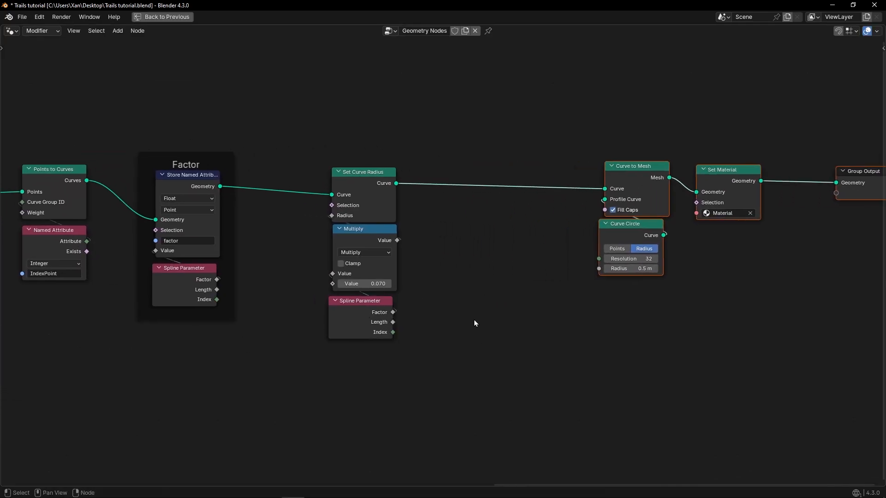
{"action": "left_click_drag", "start_coordinate": [403, 379], "coordinate": [328, 268]}
{"action": "key", "text": "g"}
{"action": "left_click", "coordinate": [357, 331]}
Step: Insert a Float Curve node between Multiply and the Set Curve Radius Radius input, and reposition Multiply and Spline Parameter below it
{"action": "key", "text": "shift+a"}
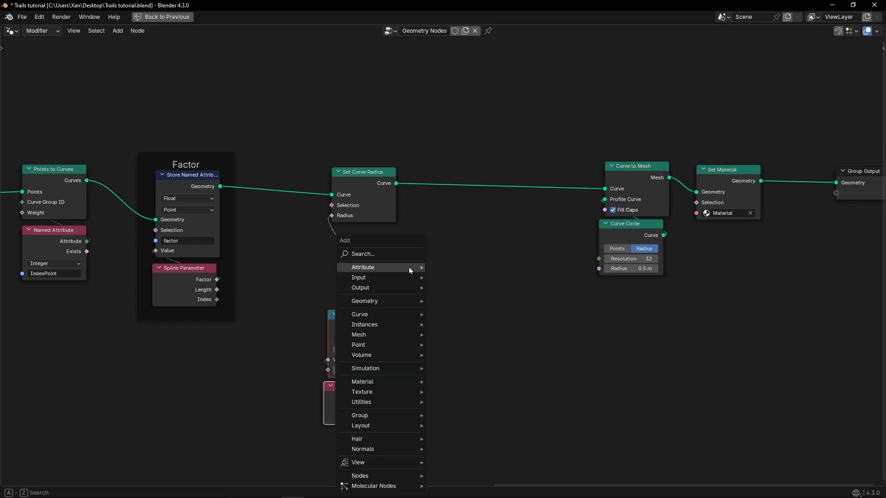
{"action": "type", "text": "float c"}
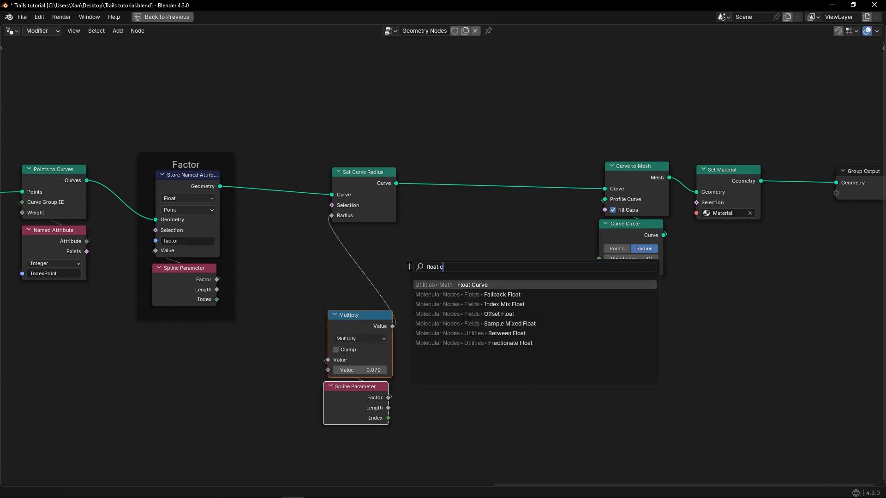
{"action": "key", "text": "Return"}
{"action": "left_click", "coordinate": [353, 210]}
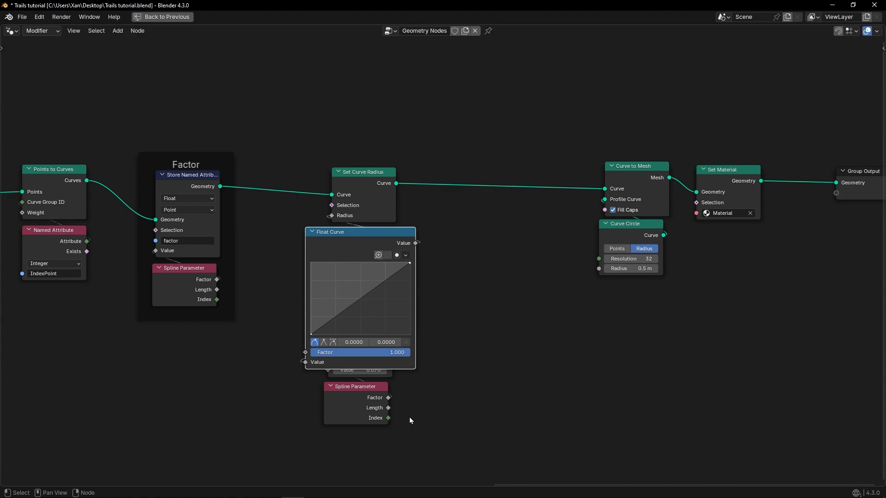
{"action": "left_click_drag", "start_coordinate": [410, 421], "coordinate": [327, 370]}
{"action": "key", "text": "g"}
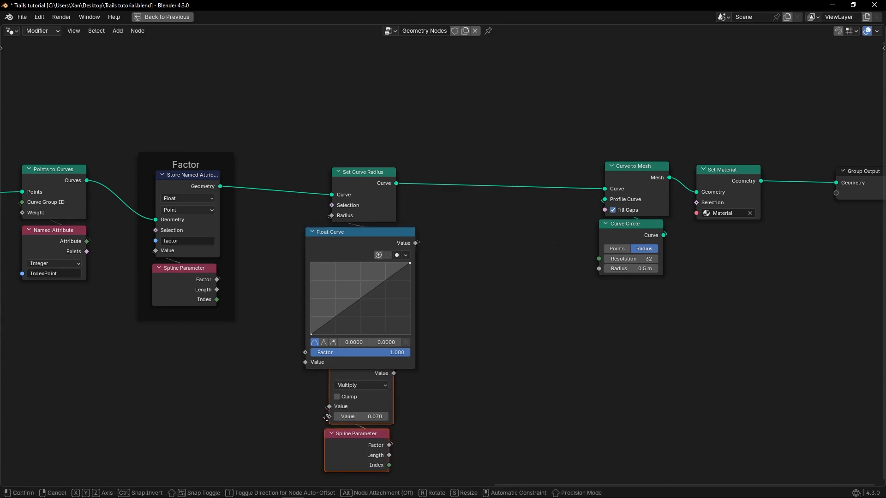
{"action": "left_click", "coordinate": [327, 417]}
{"action": "key", "text": "ctrl+space"}
{"action": "middle_click_drag", "start_coordinate": [363, 370], "coordinate": [447, 348]}
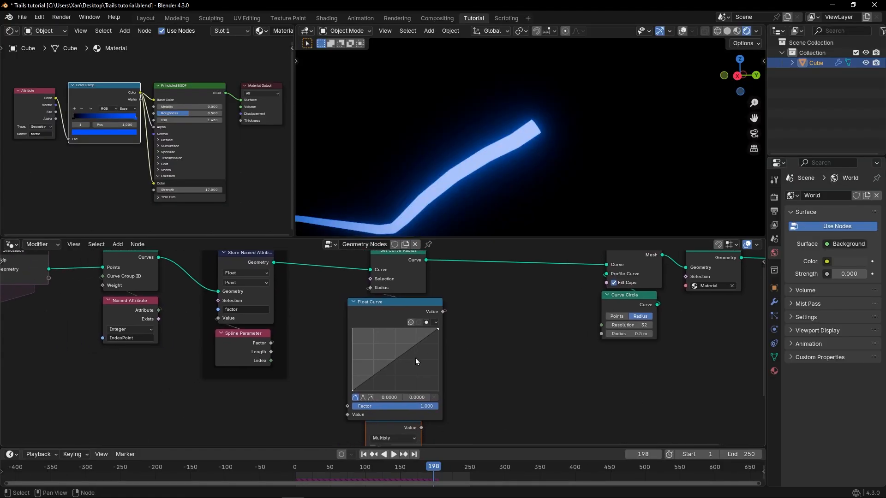
Step: Add two control points along the Float Curve and lower its end point to 1.000, 0.0000
{"action": "left_click_drag", "start_coordinate": [386, 367], "coordinate": [405, 372]}
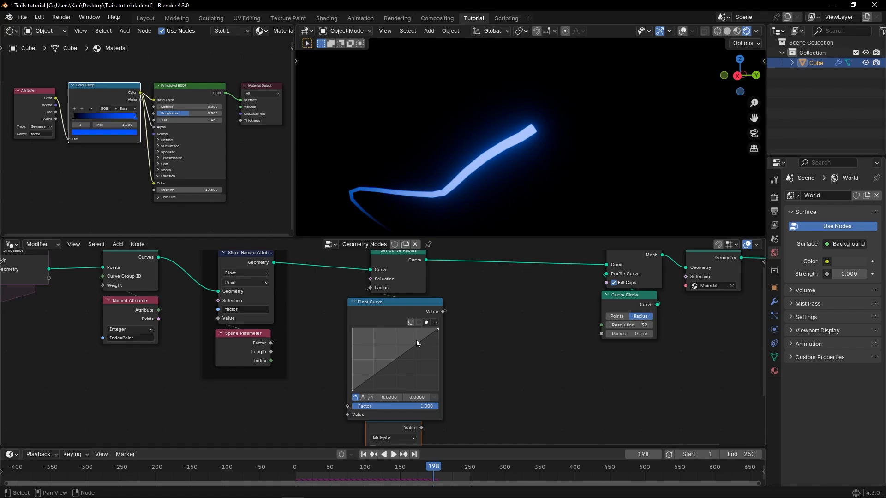
{"action": "scroll", "coordinate": [417, 343], "scroll_direction": "up", "scroll_amount": 3}
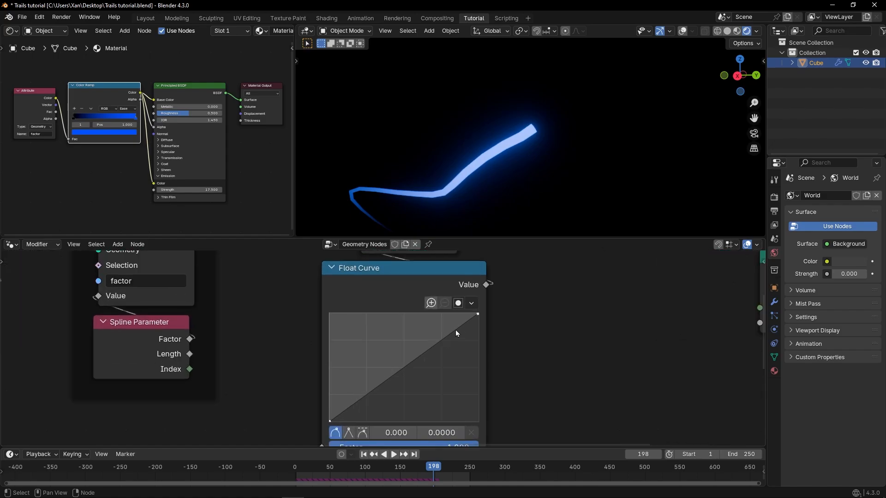
{"action": "left_click", "coordinate": [452, 332]}
{"action": "left_click_drag", "start_coordinate": [478, 315], "coordinate": [478, 329]}
{"action": "left_click_drag", "start_coordinate": [416, 348], "coordinate": [419, 353]}
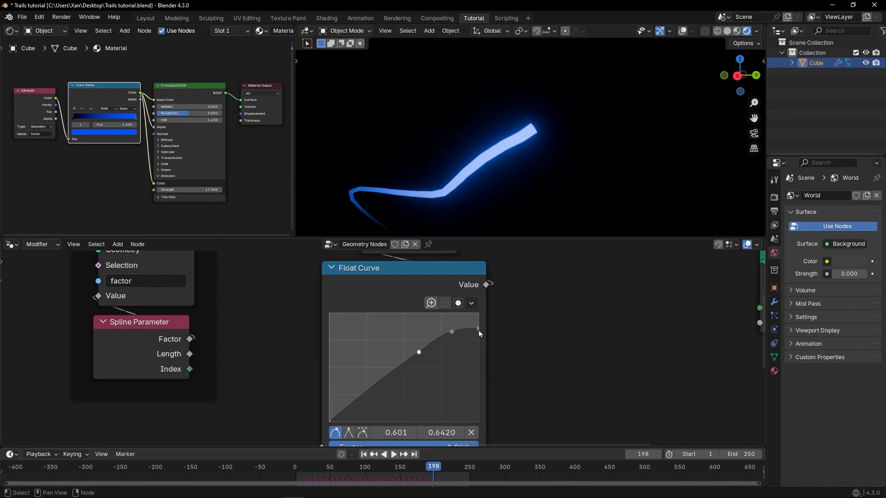
{"action": "left_click_drag", "start_coordinate": [478, 331], "coordinate": [478, 342]}
{"action": "left_click_drag", "start_coordinate": [477, 414], "coordinate": [478, 422]}
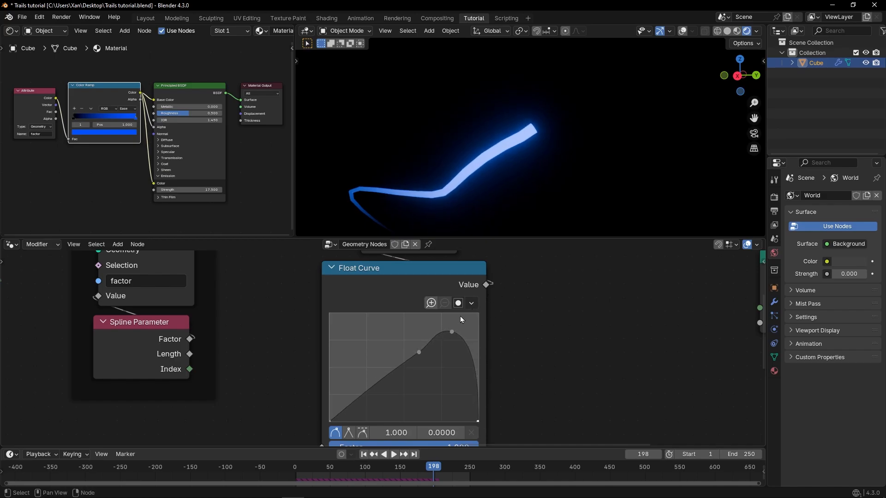
Step: Move the Float Curve's middle point to about 0.522, 0.540, adjust the upper point near the peak, and replay from frame 1
{"action": "left_click_drag", "start_coordinate": [453, 335], "coordinate": [403, 365]}
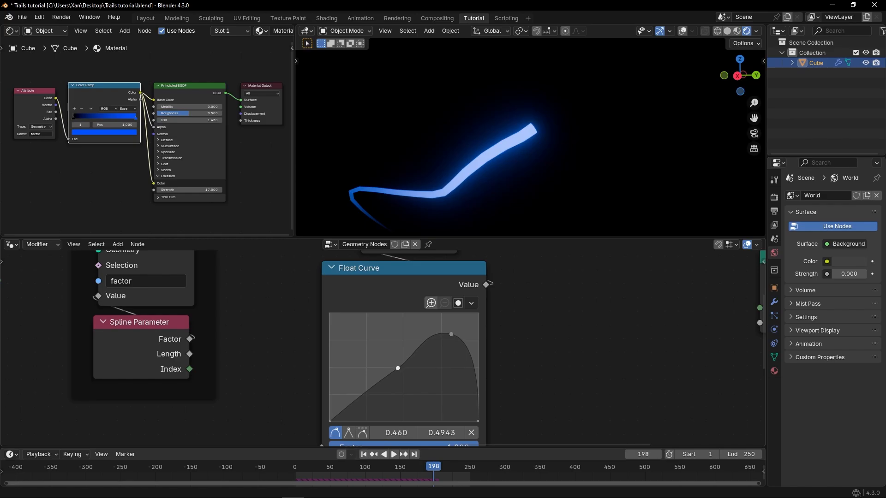
{"action": "left_click_drag", "start_coordinate": [447, 331], "coordinate": [450, 338]}
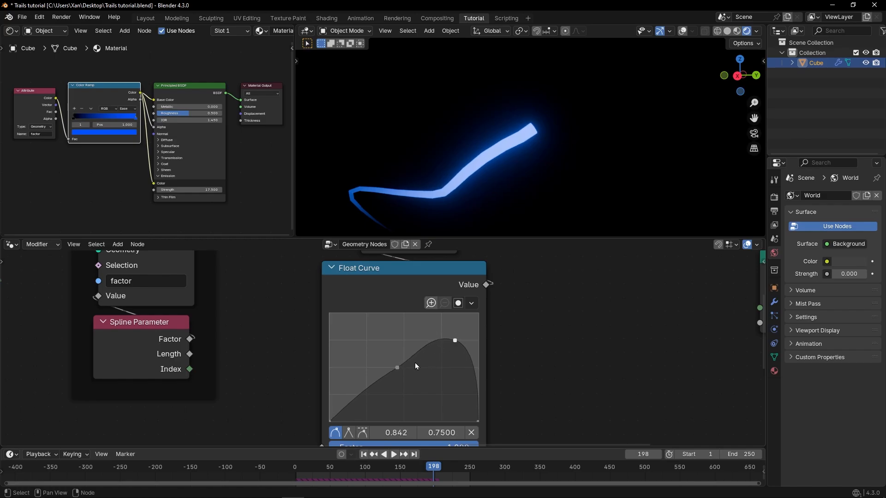
{"action": "left_click_drag", "start_coordinate": [396, 369], "coordinate": [406, 364]}
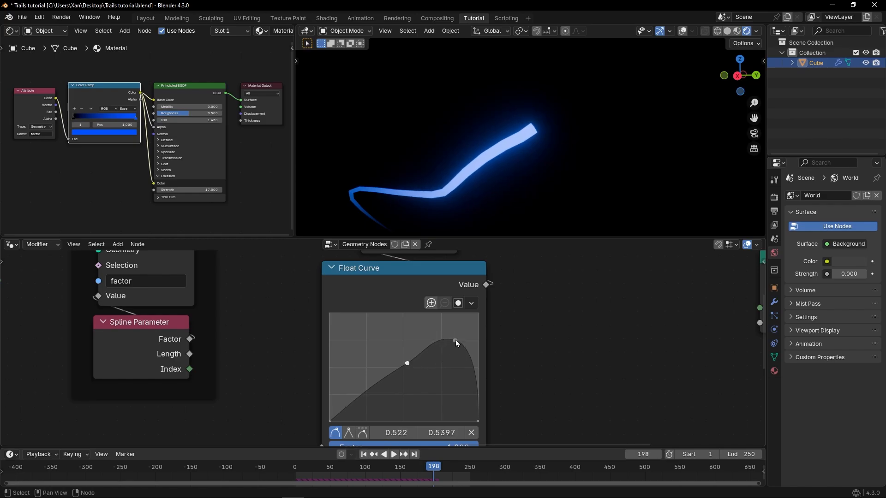
{"action": "mouse_move", "coordinate": [455, 340]}
{"action": "left_mouse_down"}
{"action": "mouse_move", "coordinate": [468, 329]}
{"action": "mouse_move", "coordinate": [443, 337]}
{"action": "left_mouse_up"}
{"action": "left_click", "coordinate": [440, 332]}
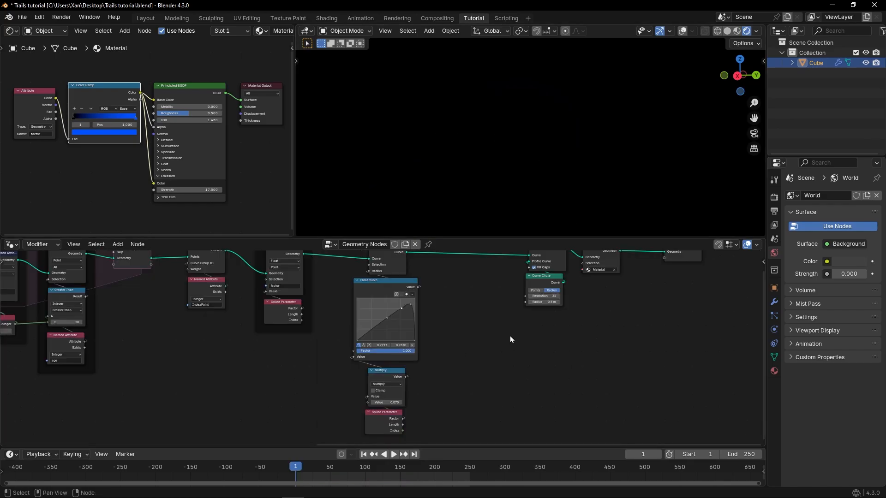
{"action": "key", "text": "space"}
{"action": "key", "text": "space"}
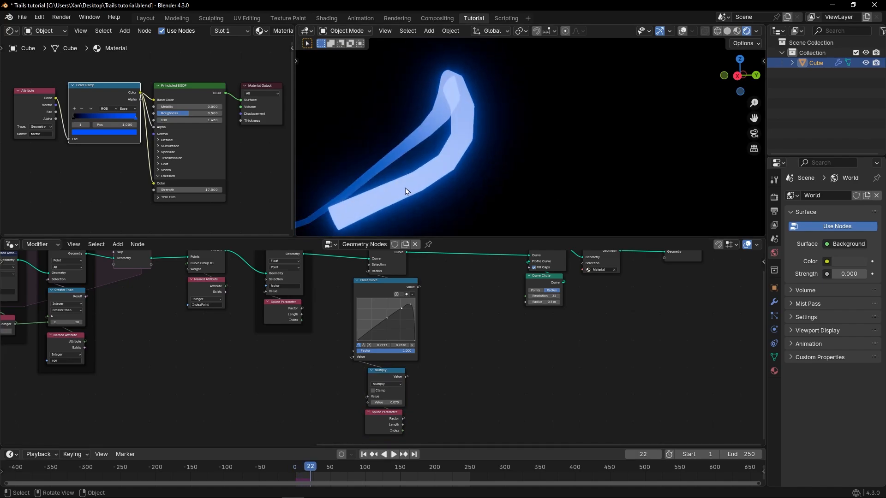
Step: Detach Multiply, move the Float Curve lower, and insert Multiply between the Float Curve and Set Curve Radius
{"action": "scroll", "coordinate": [411, 311], "scroll_direction": "up", "scroll_amount": 1}
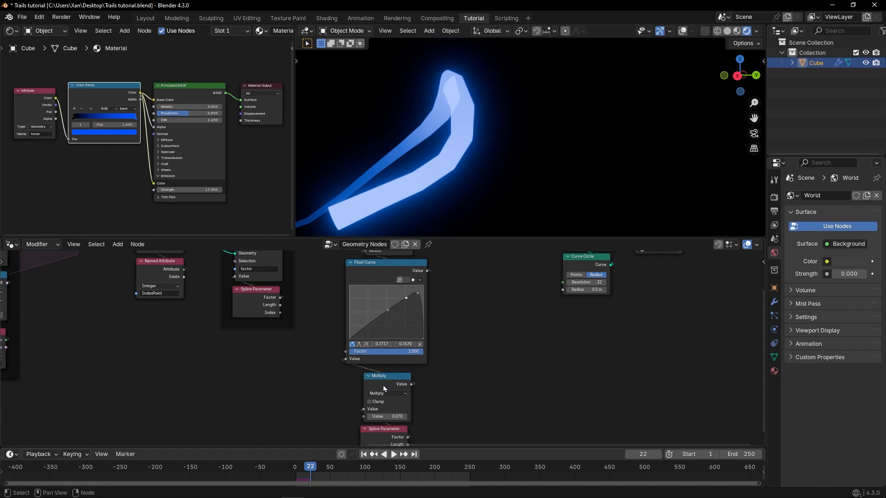
{"action": "left_click_drag", "start_coordinate": [381, 379], "coordinate": [445, 357], "text": "alt"}
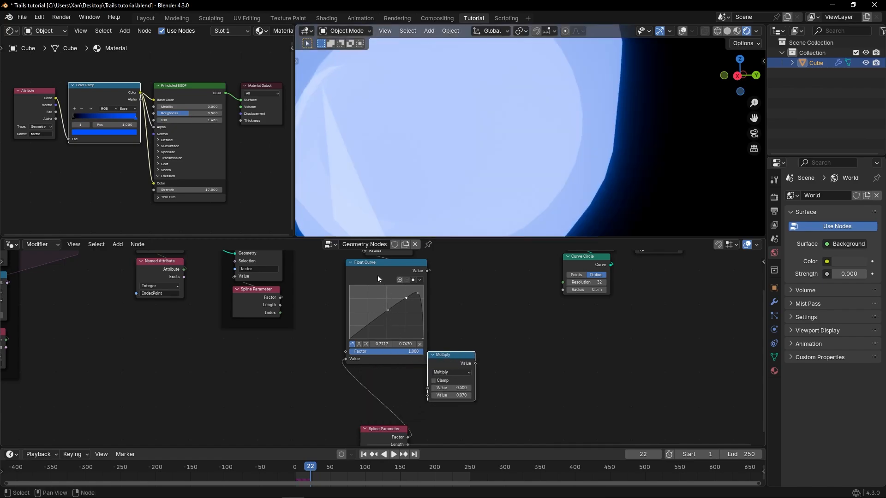
{"action": "left_click_drag", "start_coordinate": [377, 274], "coordinate": [376, 330]}
{"action": "left_click_drag", "start_coordinate": [466, 355], "coordinate": [399, 273]}
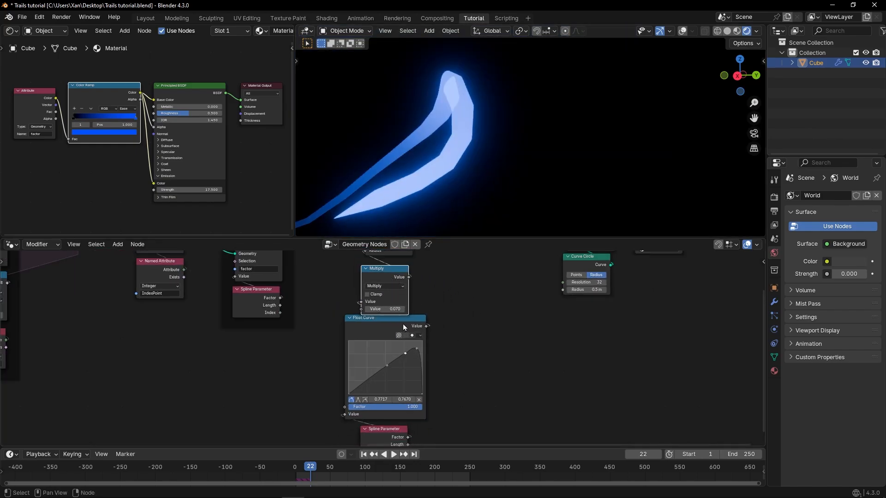
Step: Move the Float Curve's second inner point to about 0.685, 0.744 and play the animation
{"action": "scroll", "coordinate": [414, 352], "scroll_direction": "up", "scroll_amount": 4}
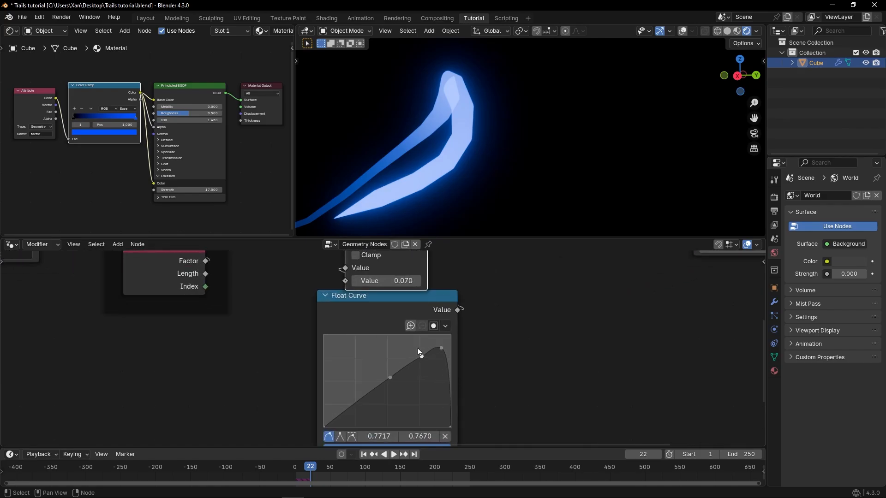
{"action": "left_click_drag", "start_coordinate": [463, 347], "coordinate": [421, 362]}
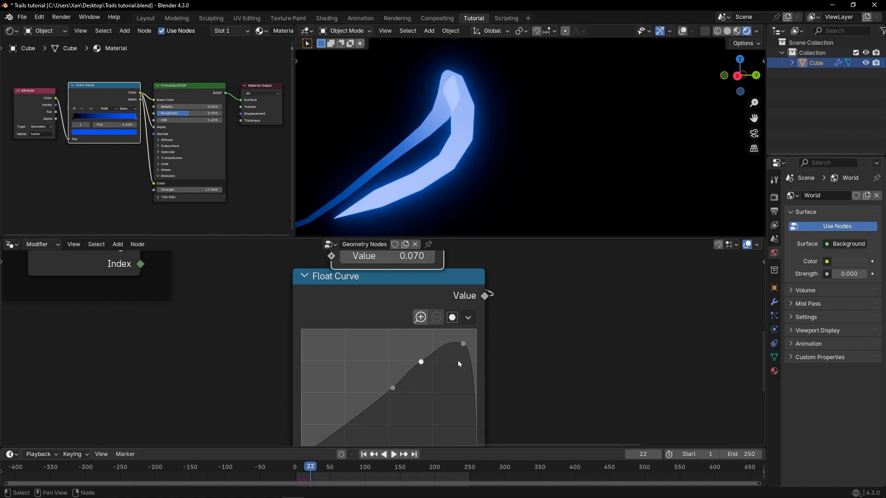
{"action": "scroll", "coordinate": [458, 360], "scroll_direction": "down", "scroll_amount": 4}
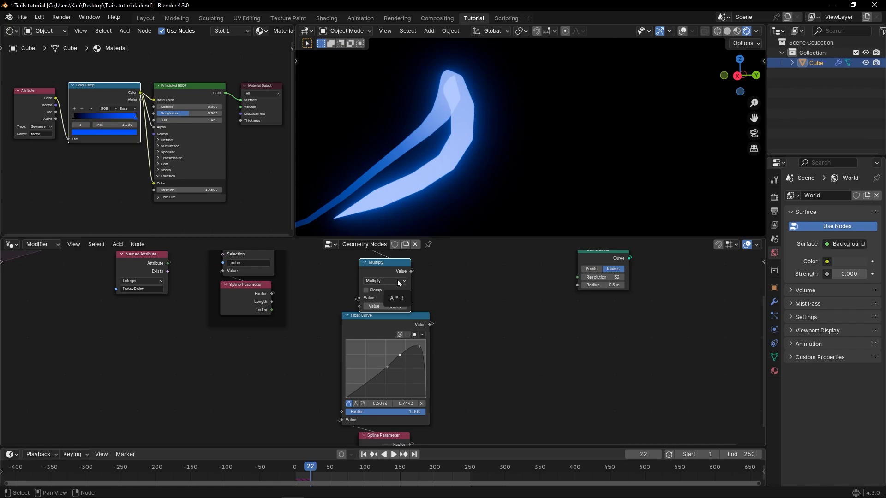
{"action": "key", "text": "space"}
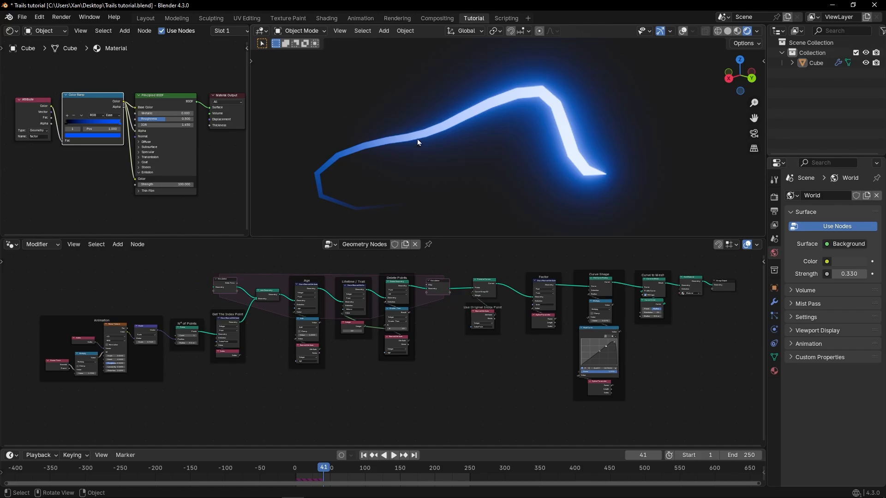
Step: Turn on viewport overlays, use Material Preview shading, and preview the Simulation output to examine its raw points
{"action": "scroll", "coordinate": [327, 164], "scroll_direction": "up", "scroll_amount": 1}
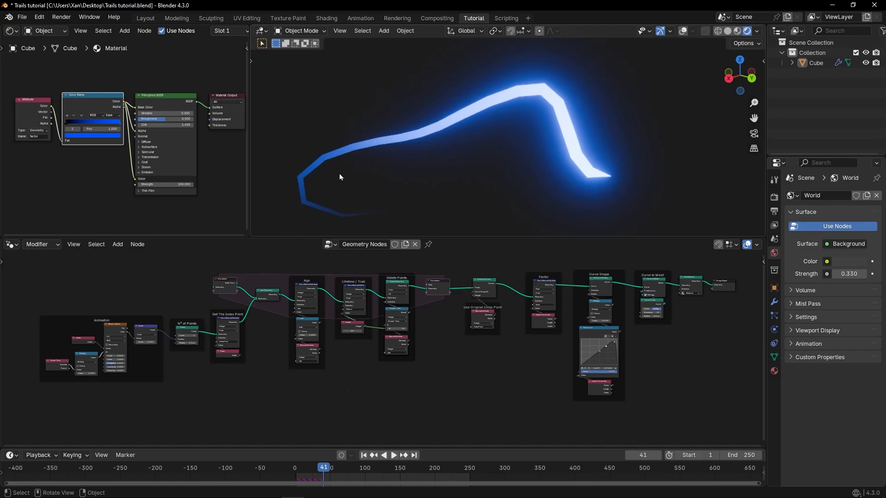
{"action": "mouse_move", "coordinate": [340, 174]}
{"action": "middle_mouse_down", "text": "shift"}
{"action": "mouse_move", "coordinate": [339, 153]}
{"action": "mouse_move", "coordinate": [333, 157]}
{"action": "middle_mouse_up", "text": "shift"}
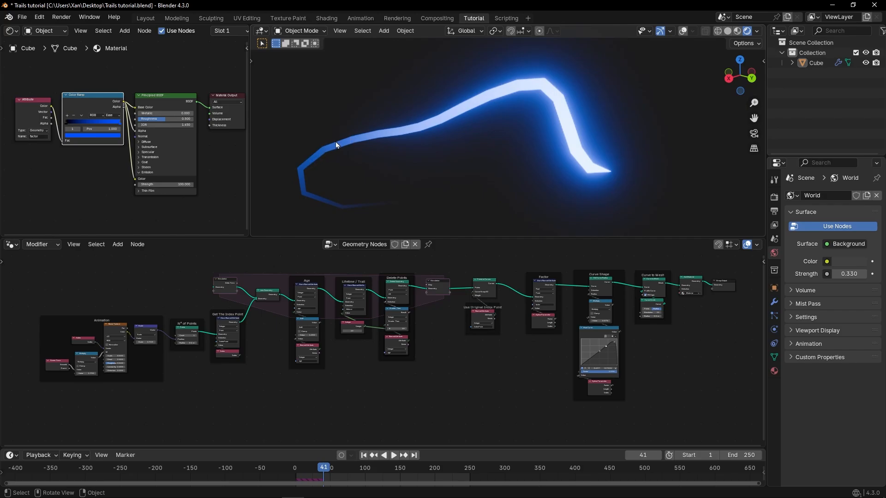
{"action": "middle_click_drag", "start_coordinate": [336, 142], "coordinate": [309, 165]}
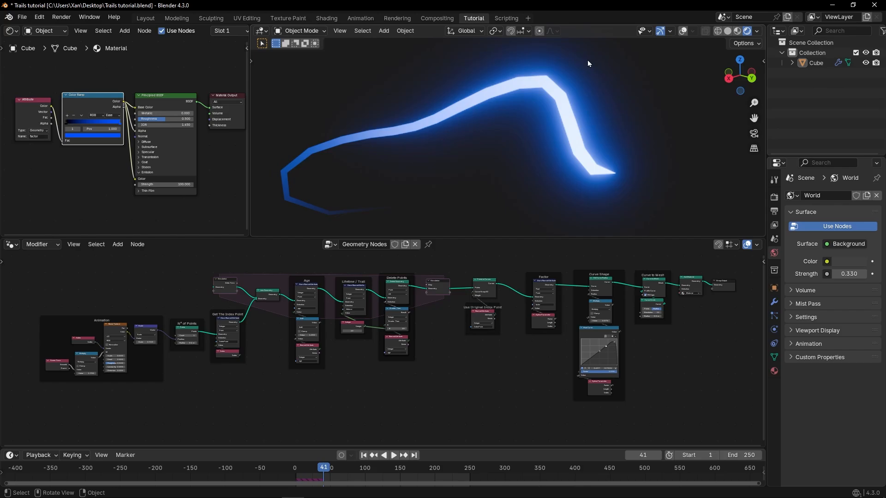
{"action": "left_click", "coordinate": [682, 32]}
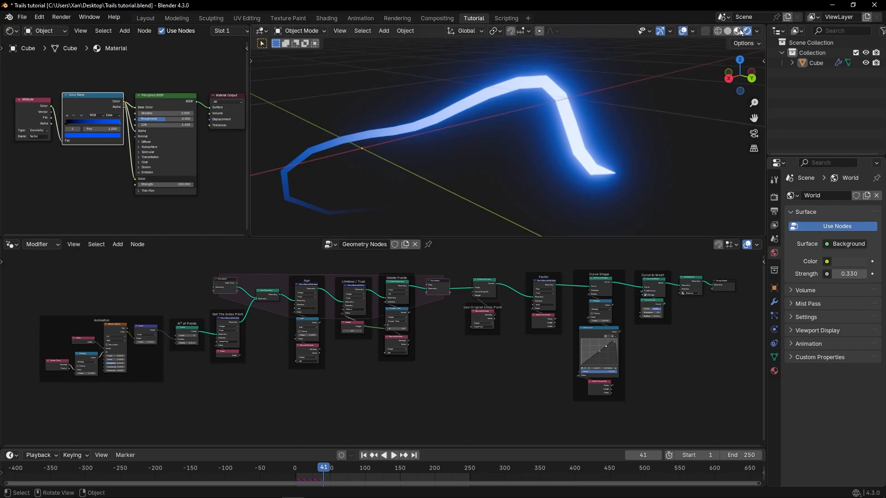
{"action": "left_click", "coordinate": [739, 31]}
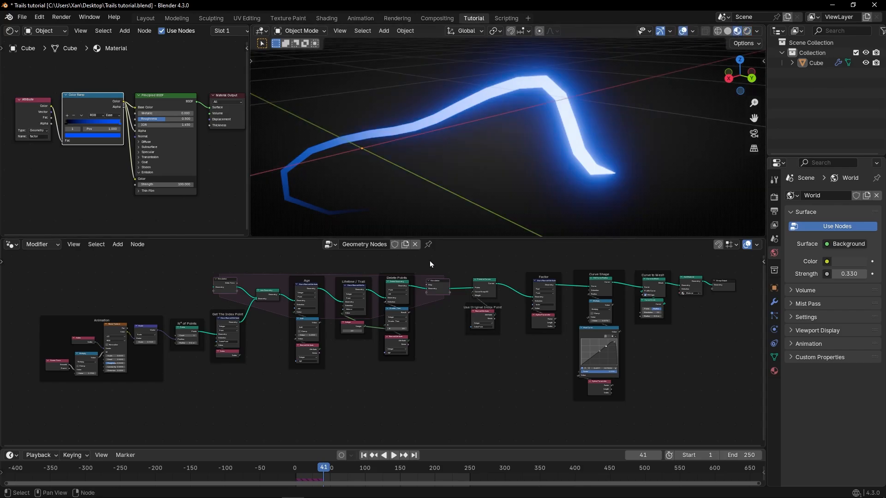
{"action": "left_click", "coordinate": [441, 287], "text": "ctrl+shift"}
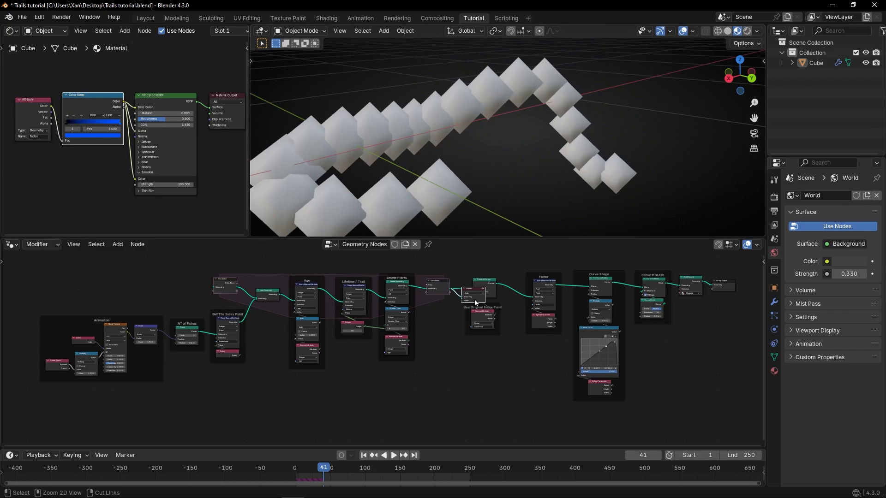
Step: Delete the Viewer node, return the viewport to Rendered shading, and turn off the overlays
{"action": "key", "text": "x"}
{"action": "left_click", "coordinate": [748, 32]}
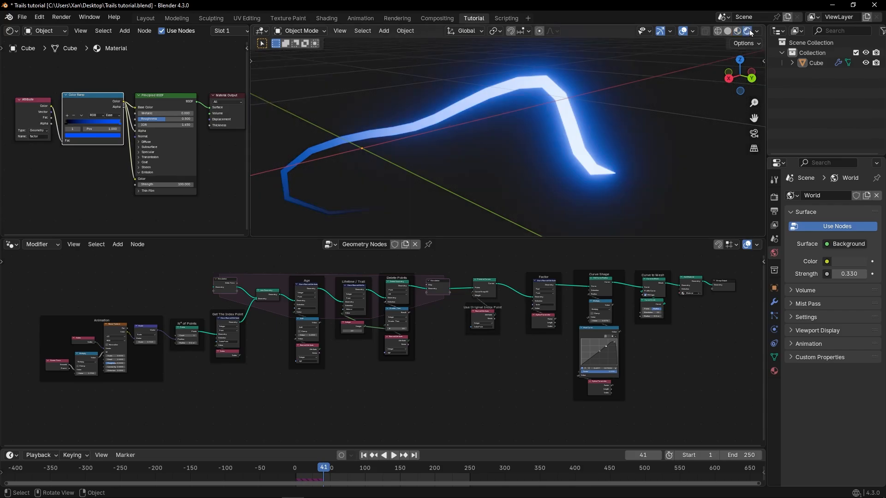
{"action": "left_click", "coordinate": [684, 32]}
Step: Move the Factor group and all nodes after it farther from Points to Curves
{"action": "scroll", "coordinate": [578, 283], "scroll_direction": "up", "scroll_amount": 6}
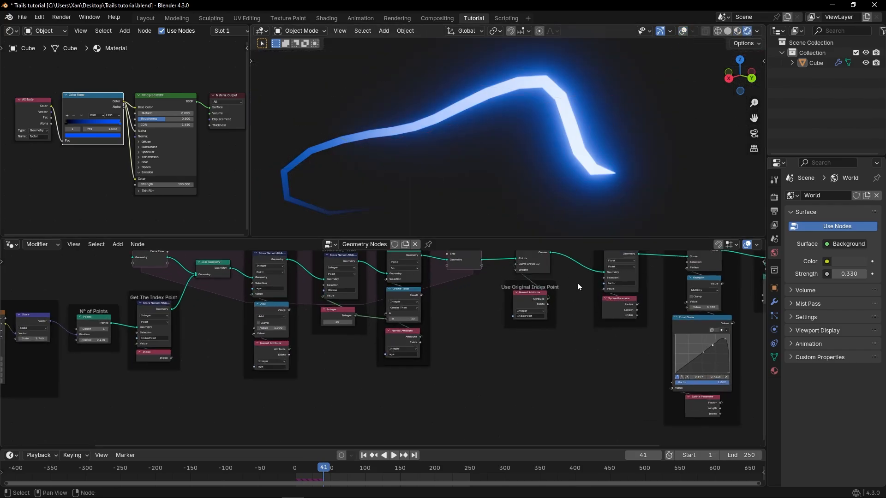
{"action": "scroll", "coordinate": [381, 352], "scroll_direction": "down", "scroll_amount": 2}
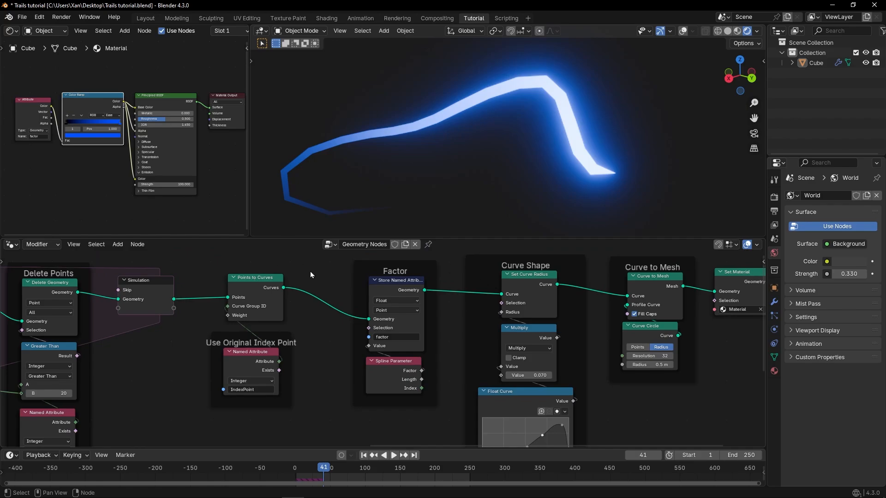
{"action": "scroll", "coordinate": [311, 281], "scroll_direction": "down", "scroll_amount": 2}
{"action": "left_click_drag", "start_coordinate": [353, 280], "coordinate": [648, 414]}
{"action": "scroll", "coordinate": [598, 401], "scroll_direction": "down", "scroll_amount": 2}
{"action": "left_click_drag", "start_coordinate": [361, 302], "coordinate": [554, 416]}
{"action": "key", "text": "g"}
{"action": "left_click", "coordinate": [370, 344]}
{"action": "scroll", "coordinate": [380, 345], "scroll_direction": "up", "scroll_amount": 5}
{"action": "scroll", "coordinate": [380, 327], "scroll_direction": "up", "scroll_amount": 4}
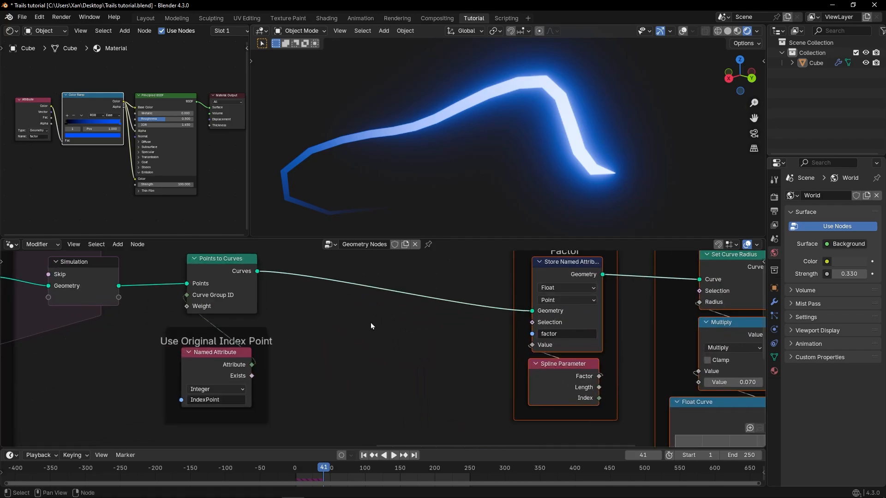
Step: Insert a Set Spline Type node between Points to Curves and the Factor group's Store Named Attribute
{"action": "key", "text": "shift+a"}
{"action": "type", "text": "set"}
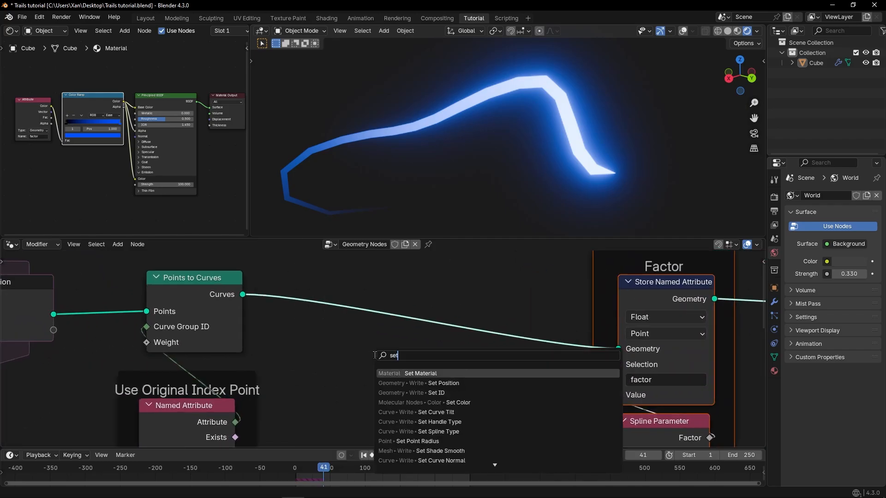
{"action": "type", "text": " spli"}
{"action": "key", "text": "Return"}
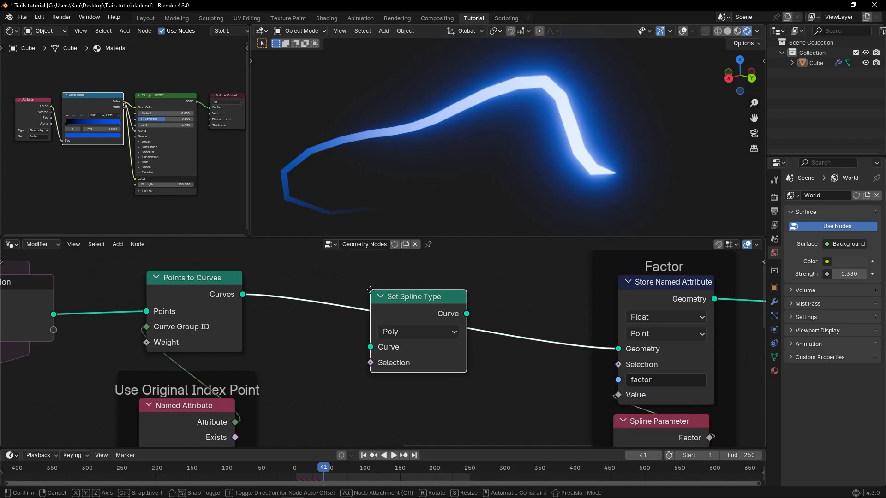
{"action": "left_click", "coordinate": [405, 310]}
Step: Set the Set Spline Type node to NURBS and compare it with Poly by undoing and redoing the change
{"action": "scroll", "coordinate": [406, 313], "scroll_direction": "up", "scroll_amount": 1}
{"action": "left_click", "coordinate": [411, 328]}
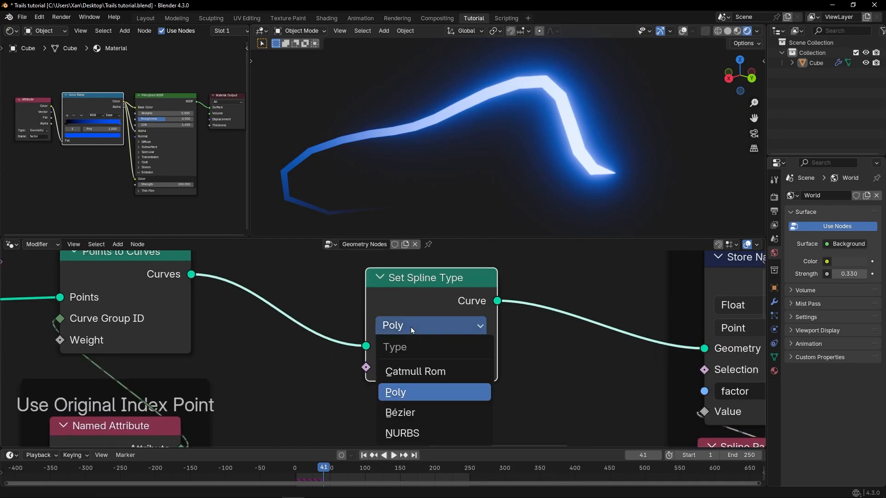
{"action": "left_click", "coordinate": [412, 433]}
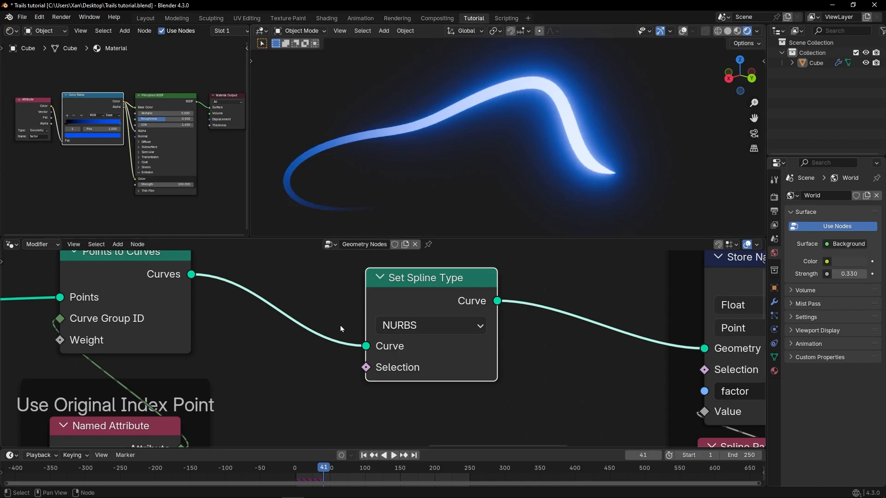
{"action": "key", "text": "ctrl+z"}
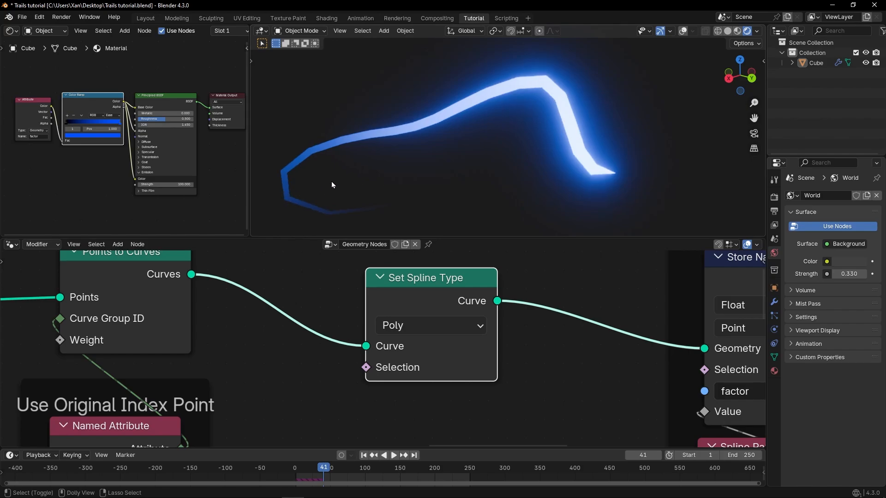
{"action": "key", "text": "ctrl+shift+z"}
{"action": "key", "text": "ctrl+z"}
{"action": "key", "text": "ctrl+shift+z"}
Step: Play the animation up to frame 103 to examine the NURBS trail in motion
{"action": "scroll", "coordinate": [333, 181], "scroll_direction": "down", "scroll_amount": 2}
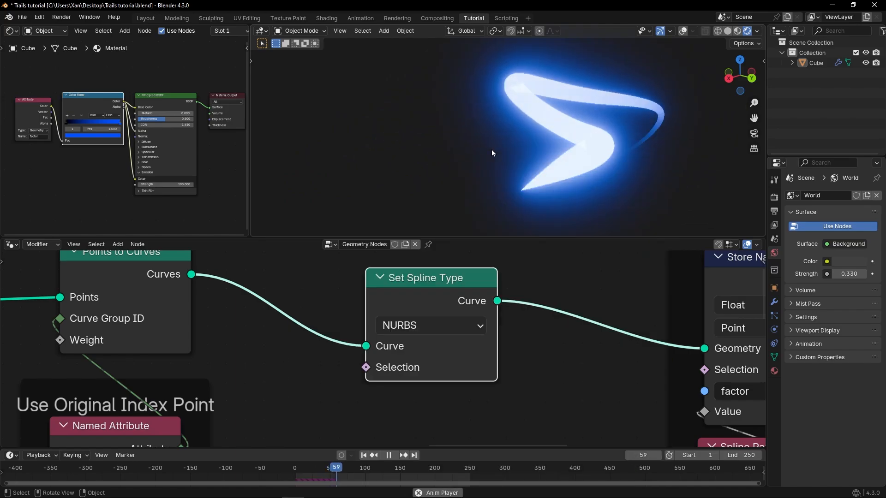
{"action": "key", "text": "space"}
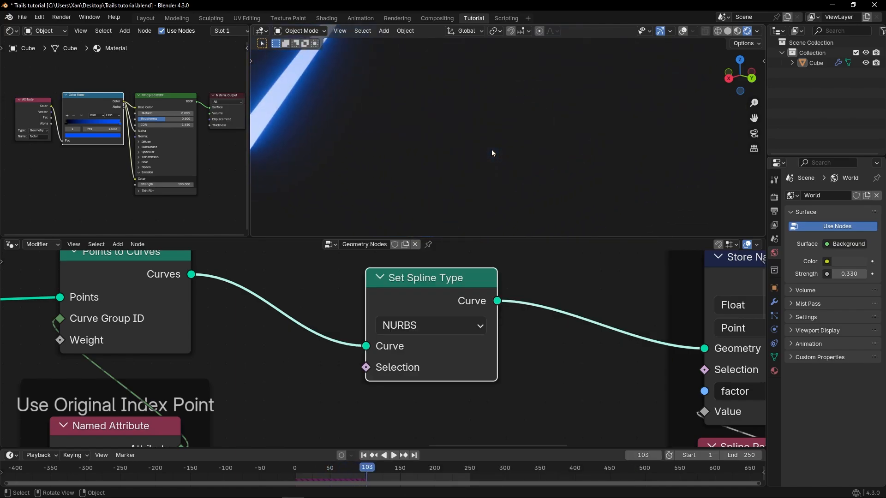
{"action": "scroll", "coordinate": [355, 289], "scroll_direction": "down", "scroll_amount": 4}
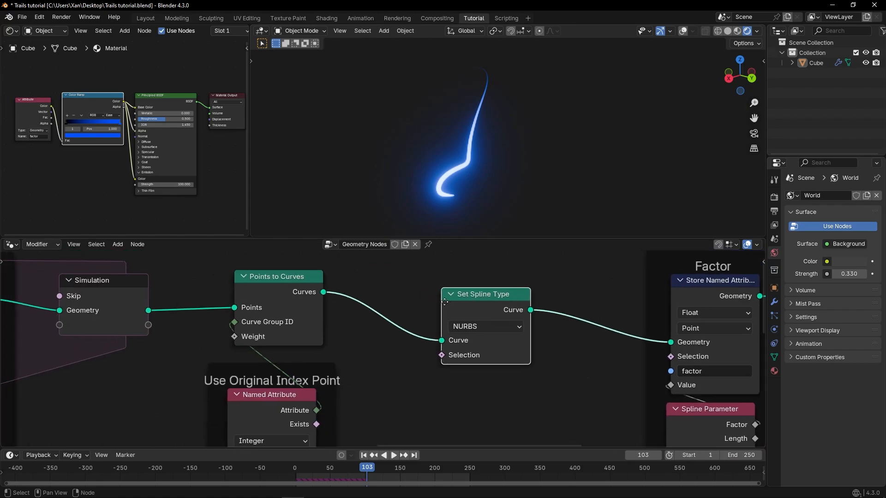
Step: Put the Set Spline Type node in a frame labelled "Make Curve Smoother"
{"action": "left_click", "coordinate": [343, 311]}
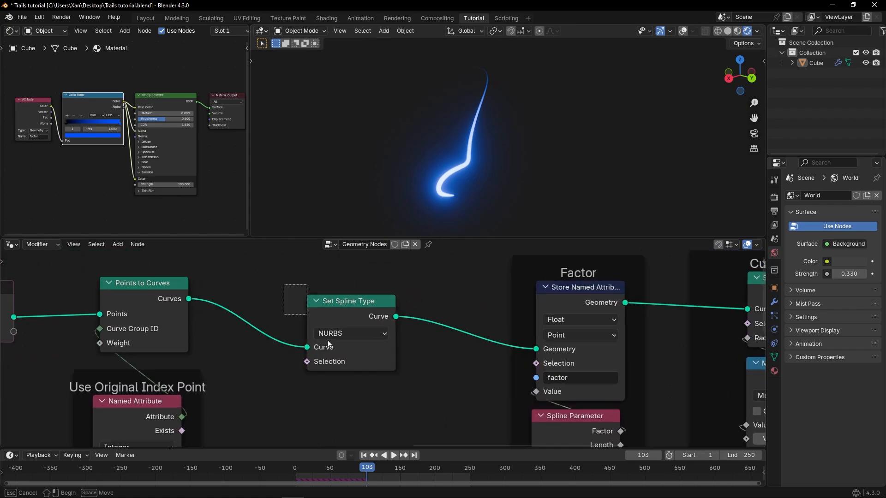
{"action": "key", "text": "ctrl+j"}
{"action": "key", "text": "F2"}
{"action": "type", "text": "Make Curve Smoother"}
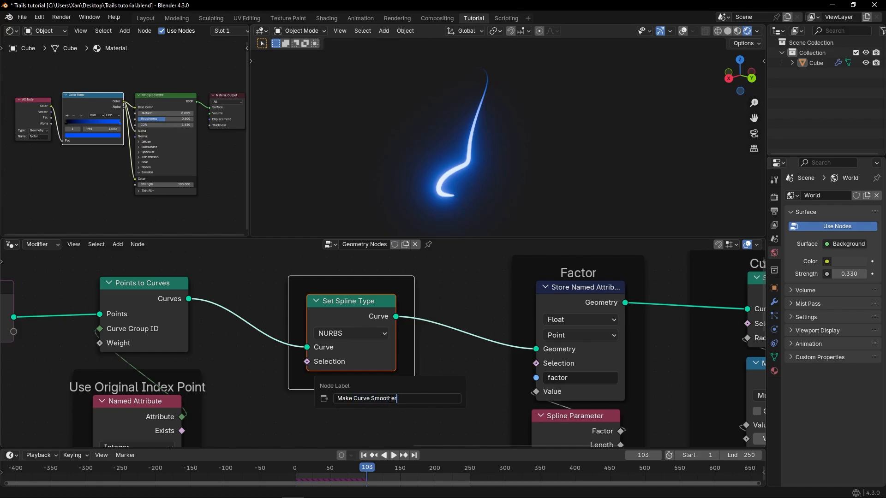
{"action": "key", "text": "Return"}
Step: Return to frame 1 and set the Points node's Count to 3 in the Nº of Points group
{"action": "key", "text": "Home"}
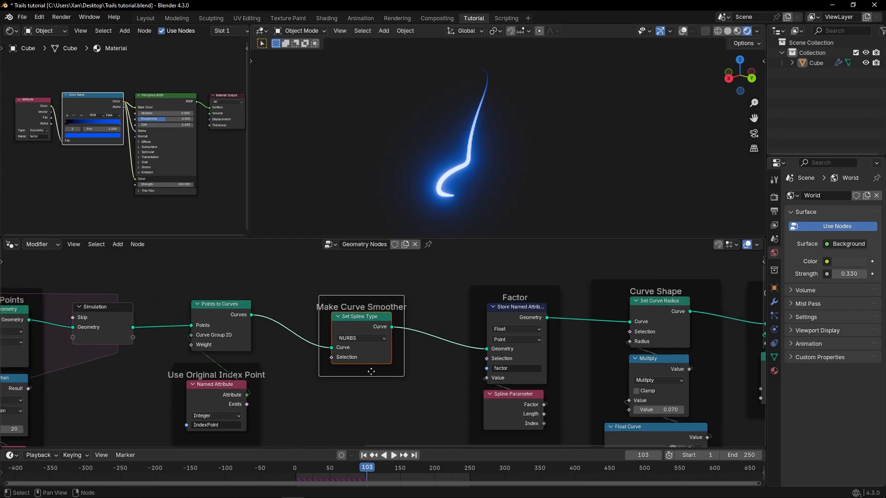
{"action": "middle_click_drag", "start_coordinate": [99, 381], "coordinate": [297, 347]}
{"action": "scroll", "coordinate": [277, 347], "scroll_direction": "up", "scroll_amount": 5}
{"action": "middle_click_drag", "start_coordinate": [69, 355], "coordinate": [312, 339]}
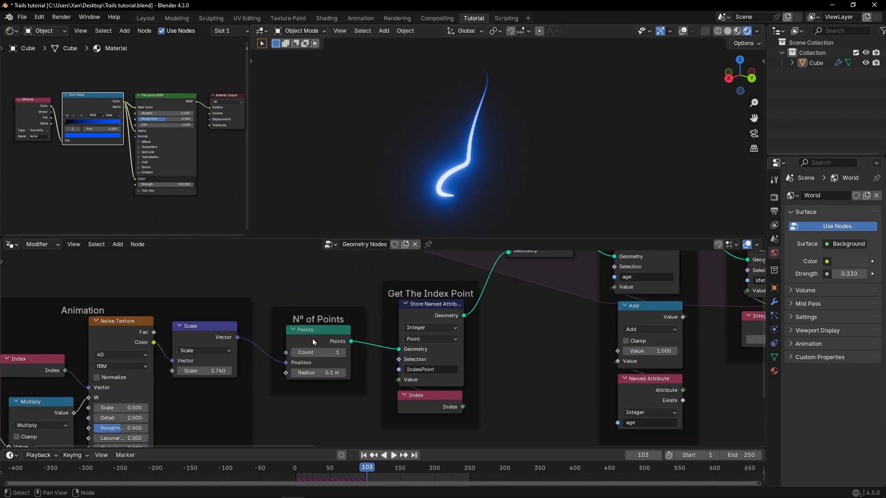
{"action": "scroll", "coordinate": [314, 341], "scroll_direction": "up", "scroll_amount": 5}
{"action": "scroll", "coordinate": [350, 337], "scroll_direction": "up", "scroll_amount": 1}
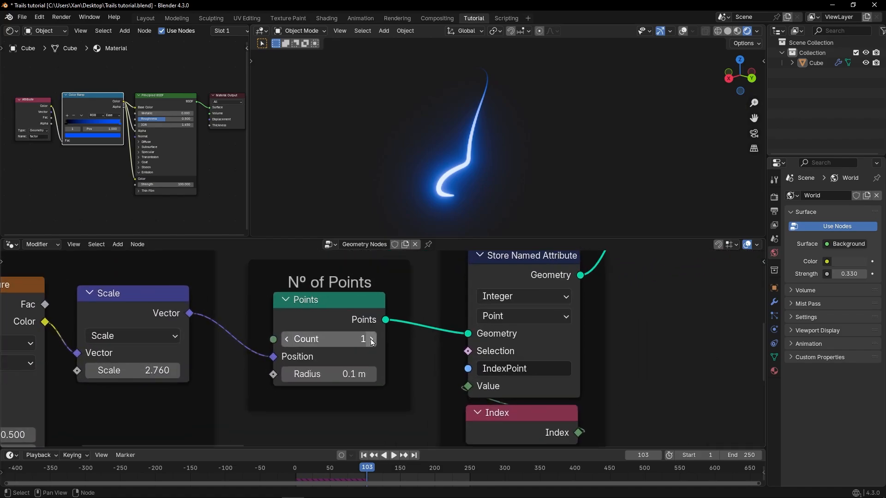
{"action": "key", "text": "shift+Left"}
{"action": "left_click", "coordinate": [372, 340]}
{"action": "left_click", "coordinate": [372, 340]}
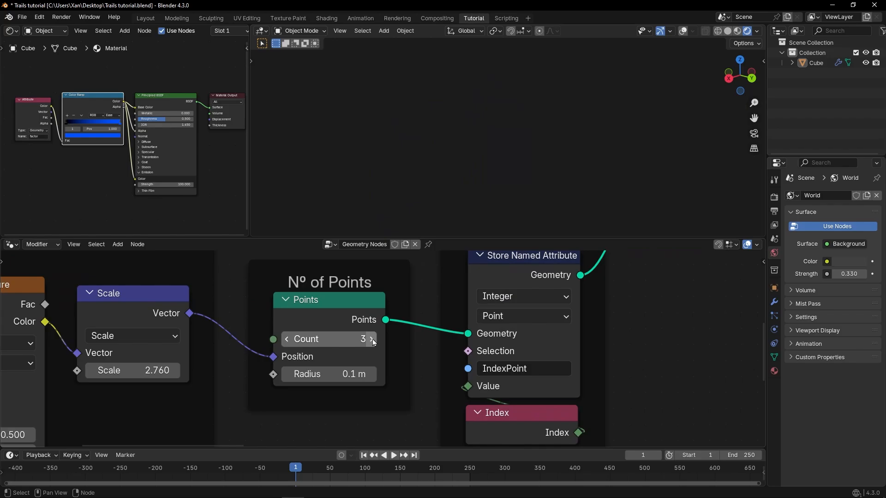
Step: Play the animation in a maximized viewport to examine the trails, restore the layout, and bring the Animation group into view
{"action": "key", "text": "space"}
{"action": "key", "text": "ctrl+space"}
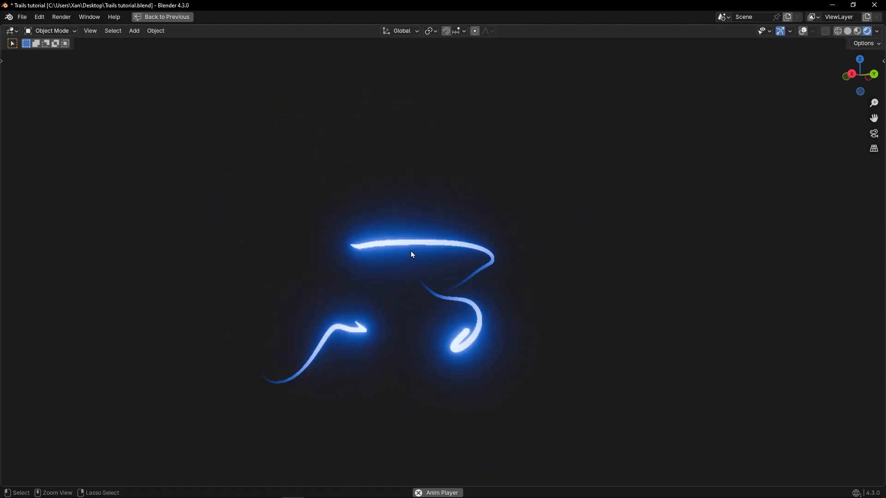
{"action": "key", "text": "ctrl+space"}
{"action": "scroll", "coordinate": [337, 350], "scroll_direction": "down", "scroll_amount": 5}
{"action": "middle_click_drag", "start_coordinate": [337, 349], "coordinate": [404, 301]}
{"action": "scroll", "coordinate": [354, 317], "scroll_direction": "down", "scroll_amount": 3}
{"action": "middle_click_drag", "start_coordinate": [354, 316], "coordinate": [317, 339]}
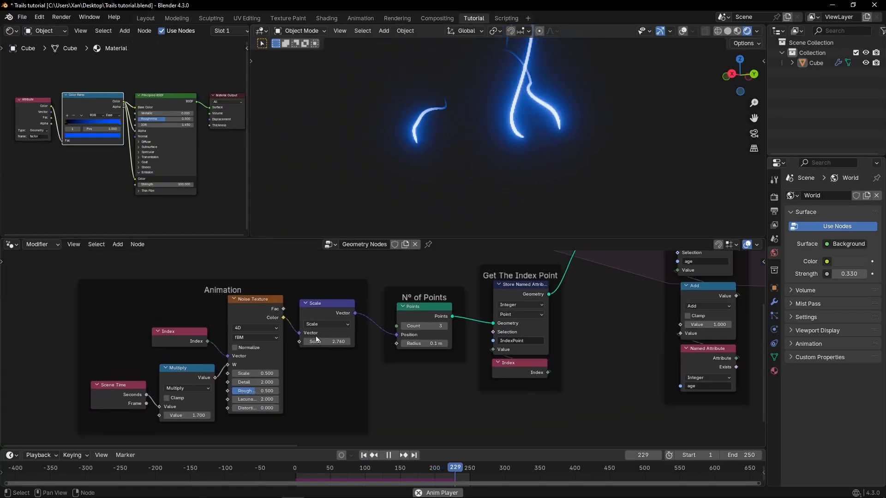